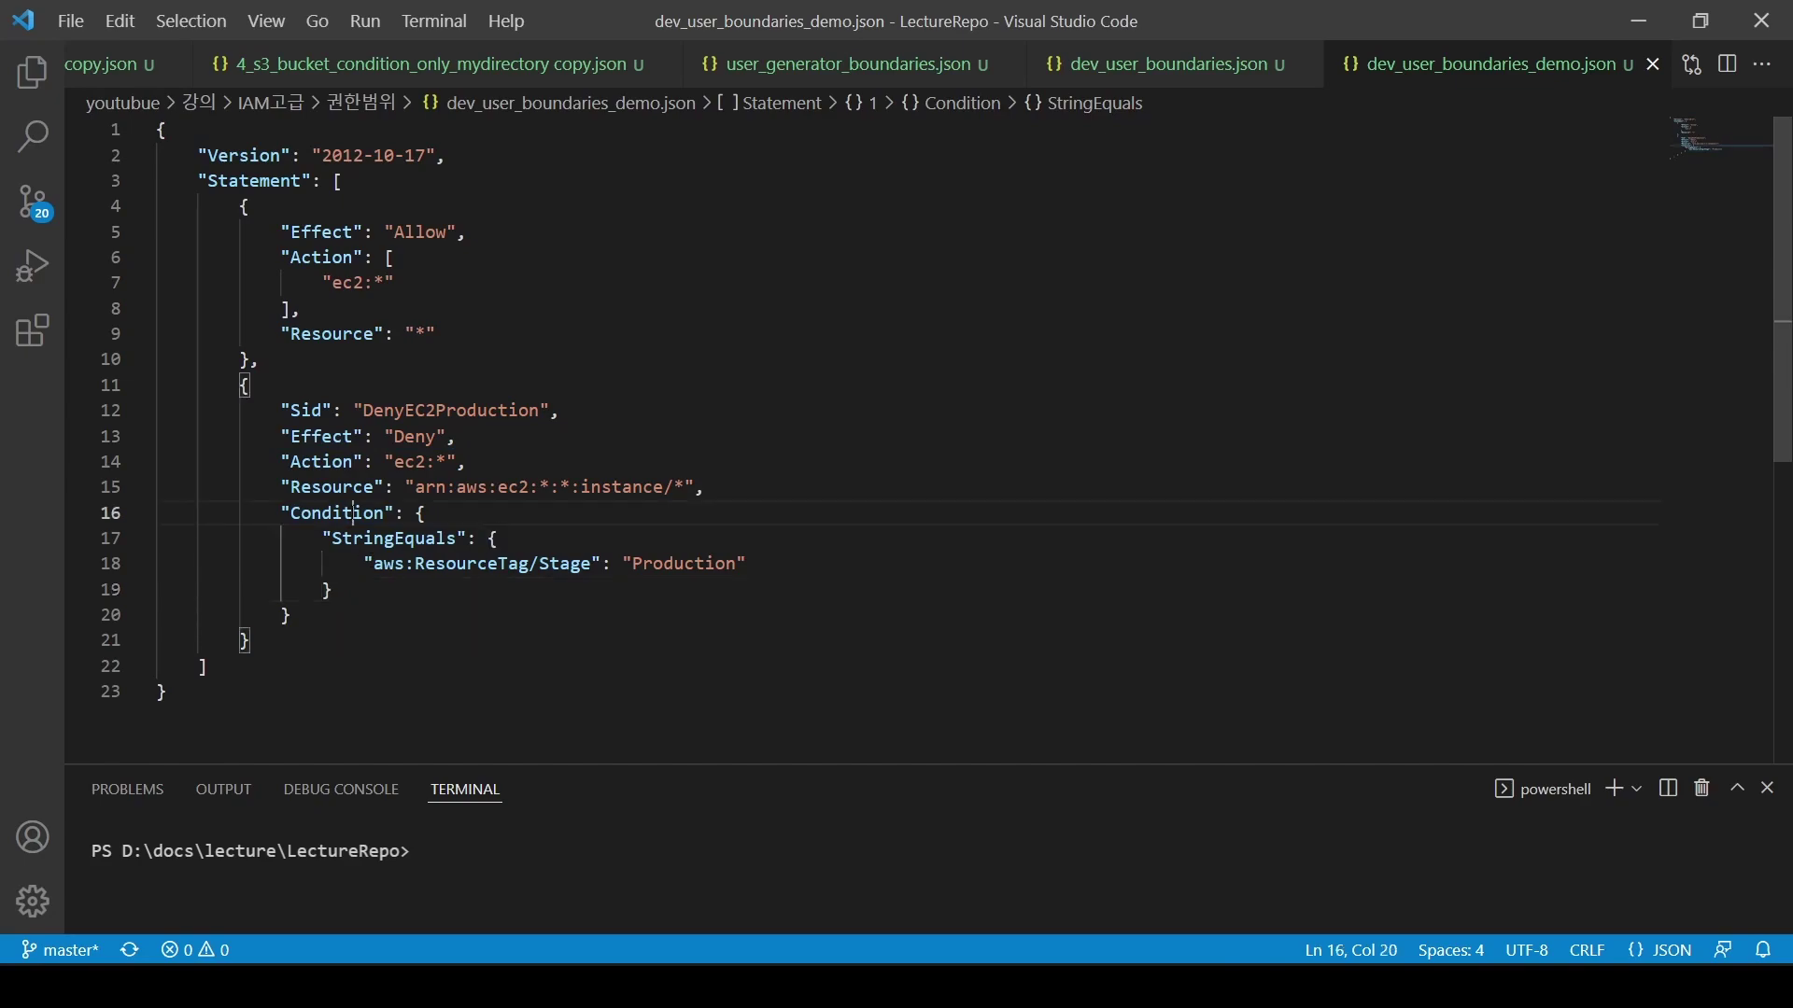
Examine the ec2:* allow statement and the DenyEC2Production statement with its Stage tag condition in dev_user_boundaries_demo.json
key("Left")
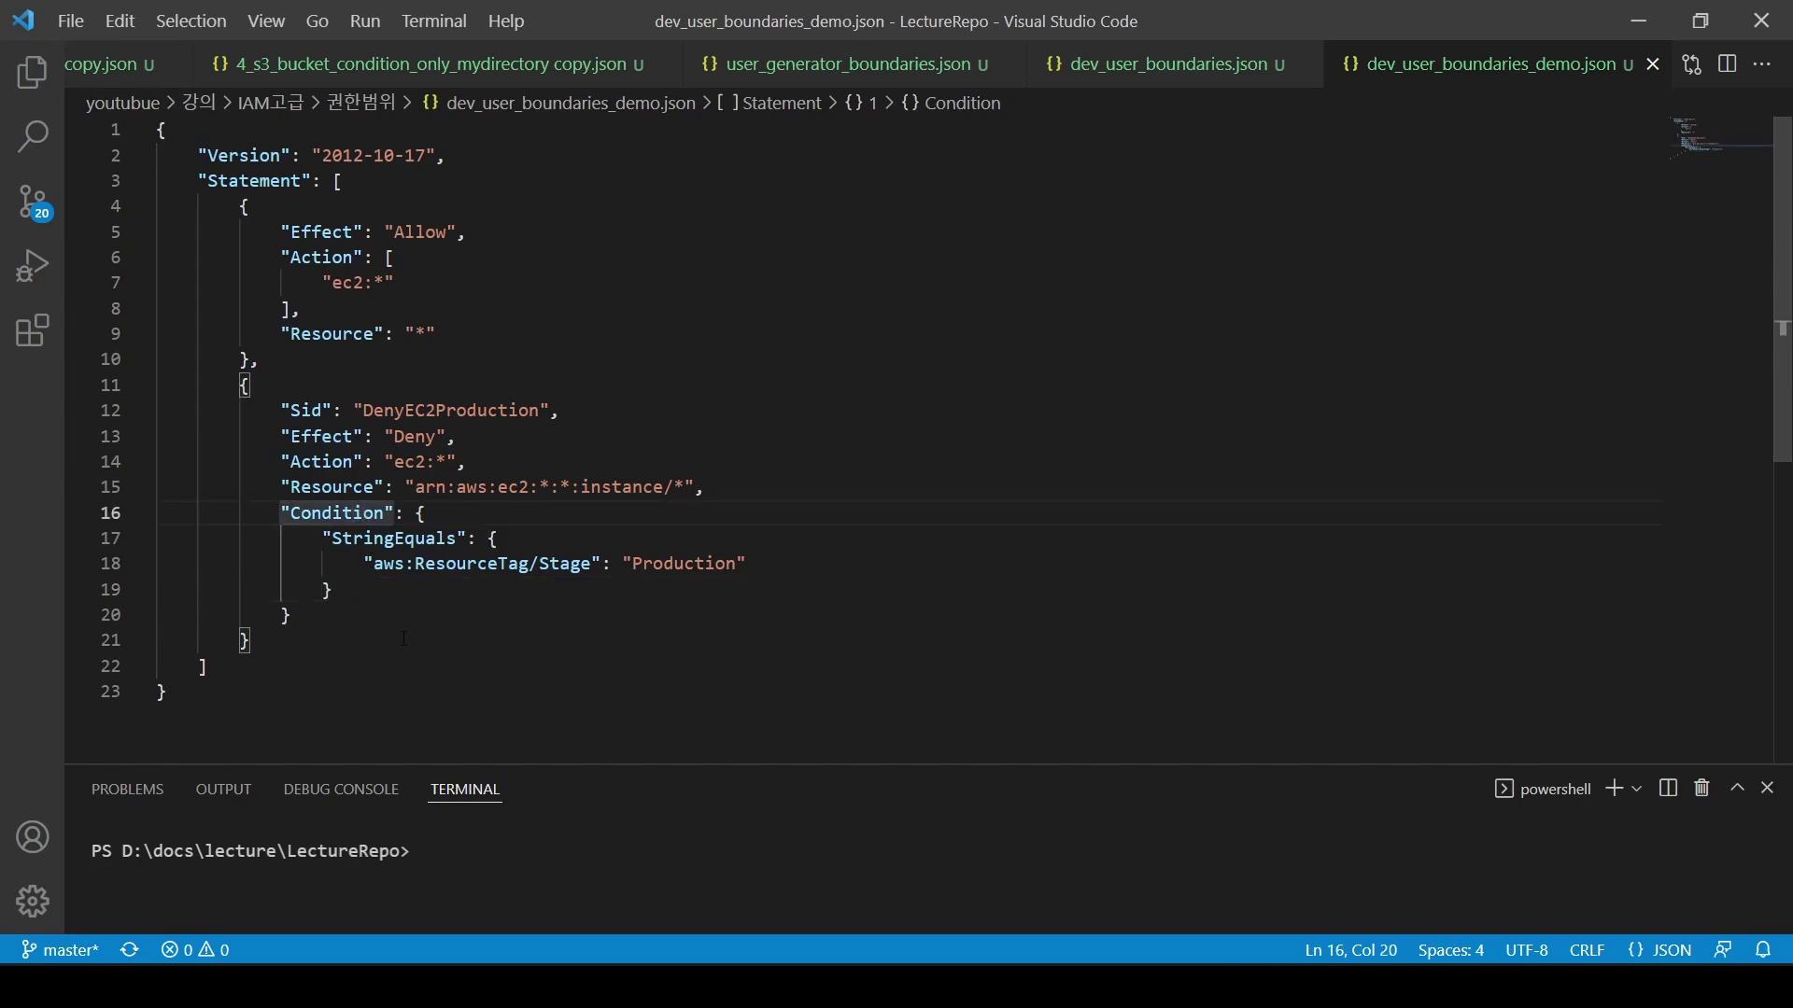
left_click_drag(285, 644, 241, 206)
left_click(589, 440)
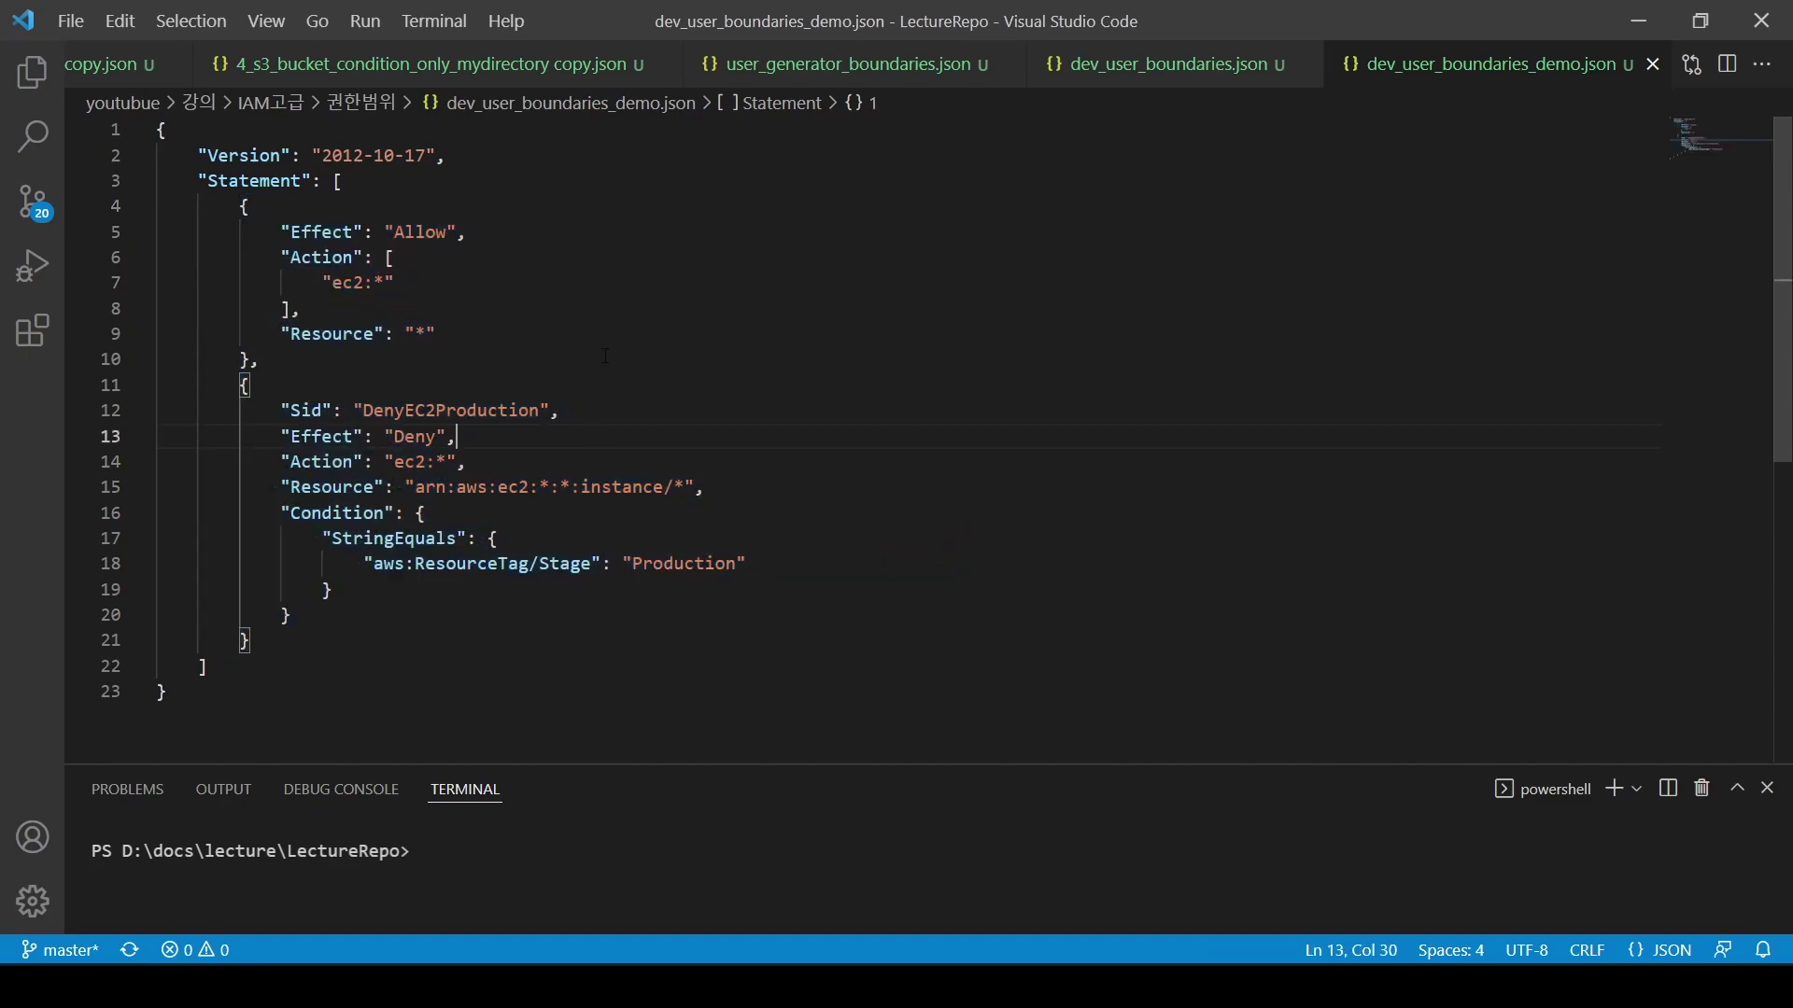
left_click_drag(231, 207, 450, 359)
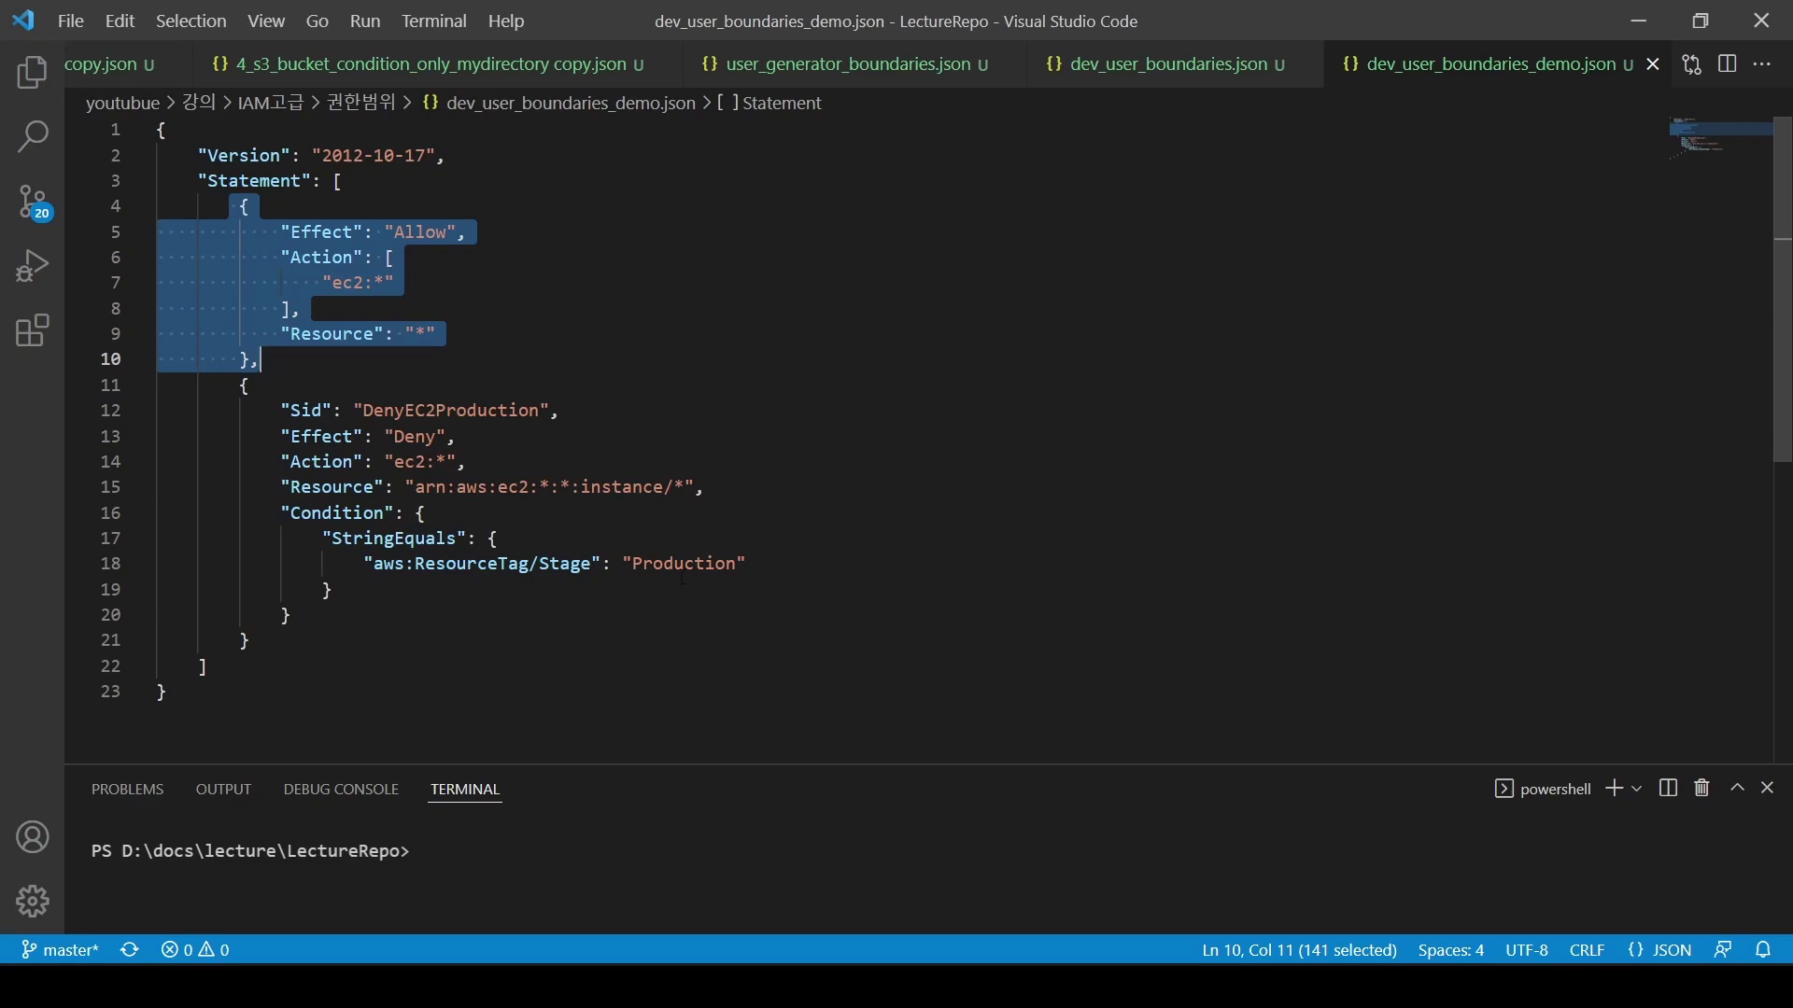
double_click(565, 563)
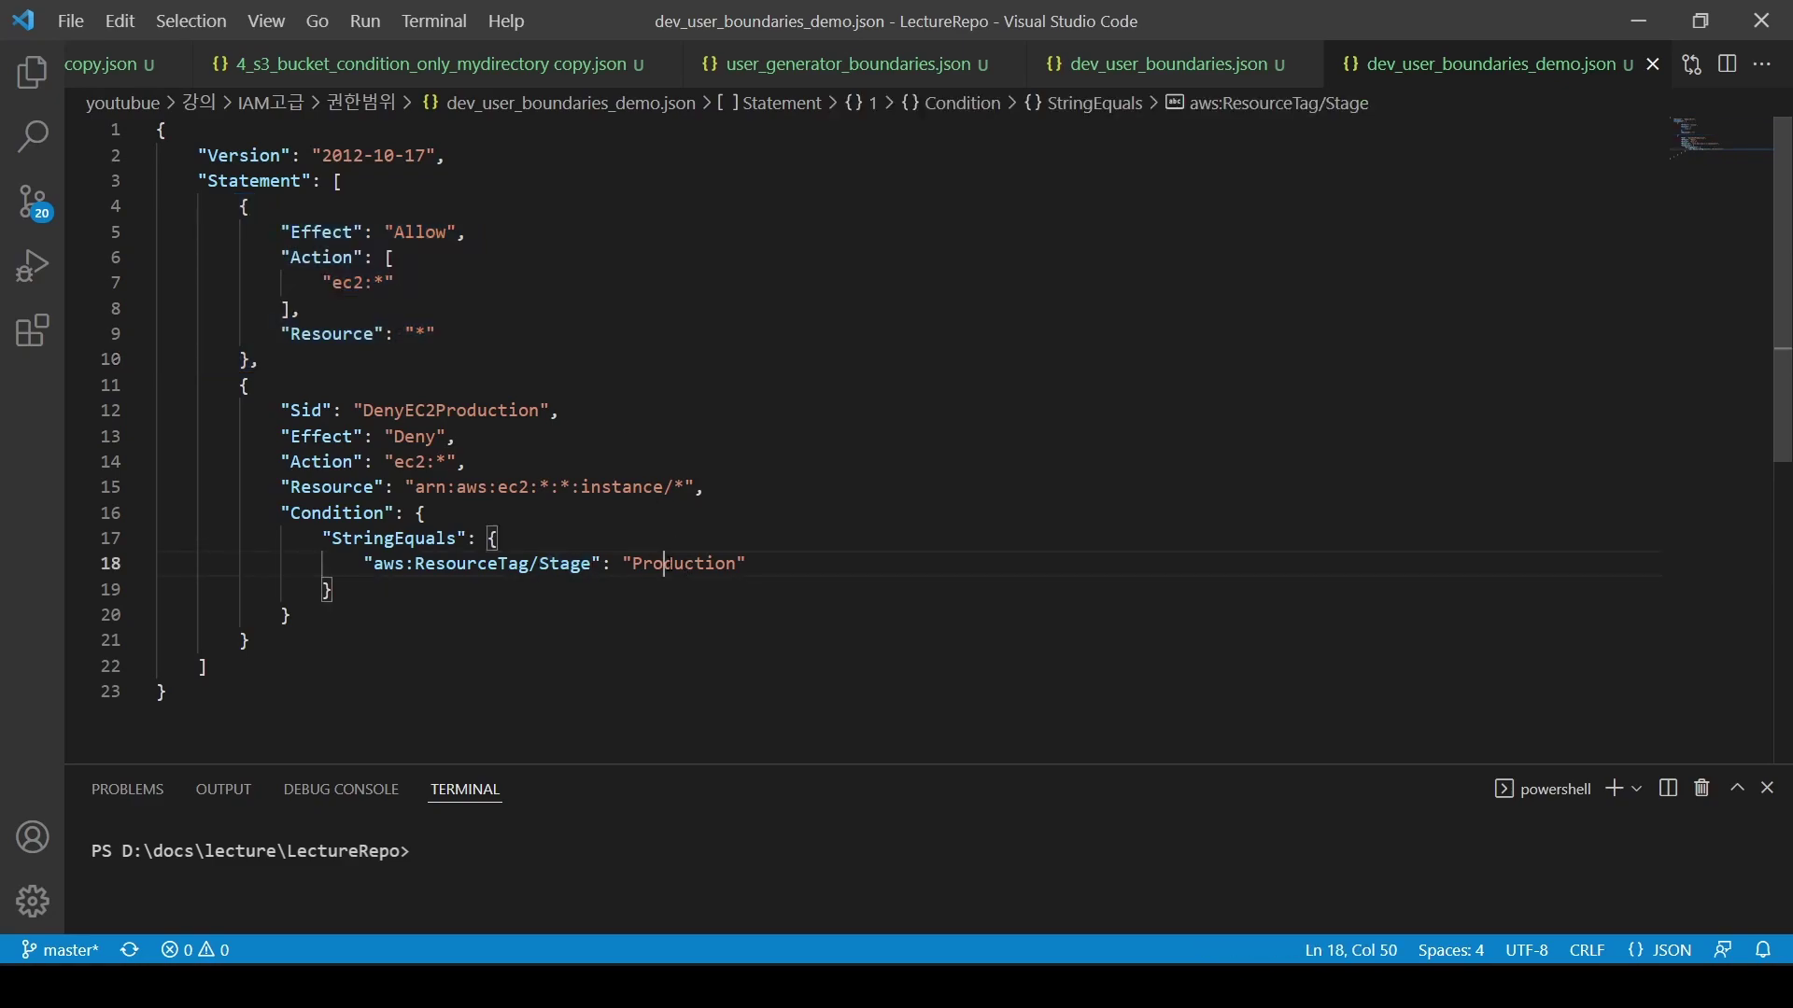
double_click(628, 565)
left_click_drag(233, 380, 250, 641)
left_click(331, 589)
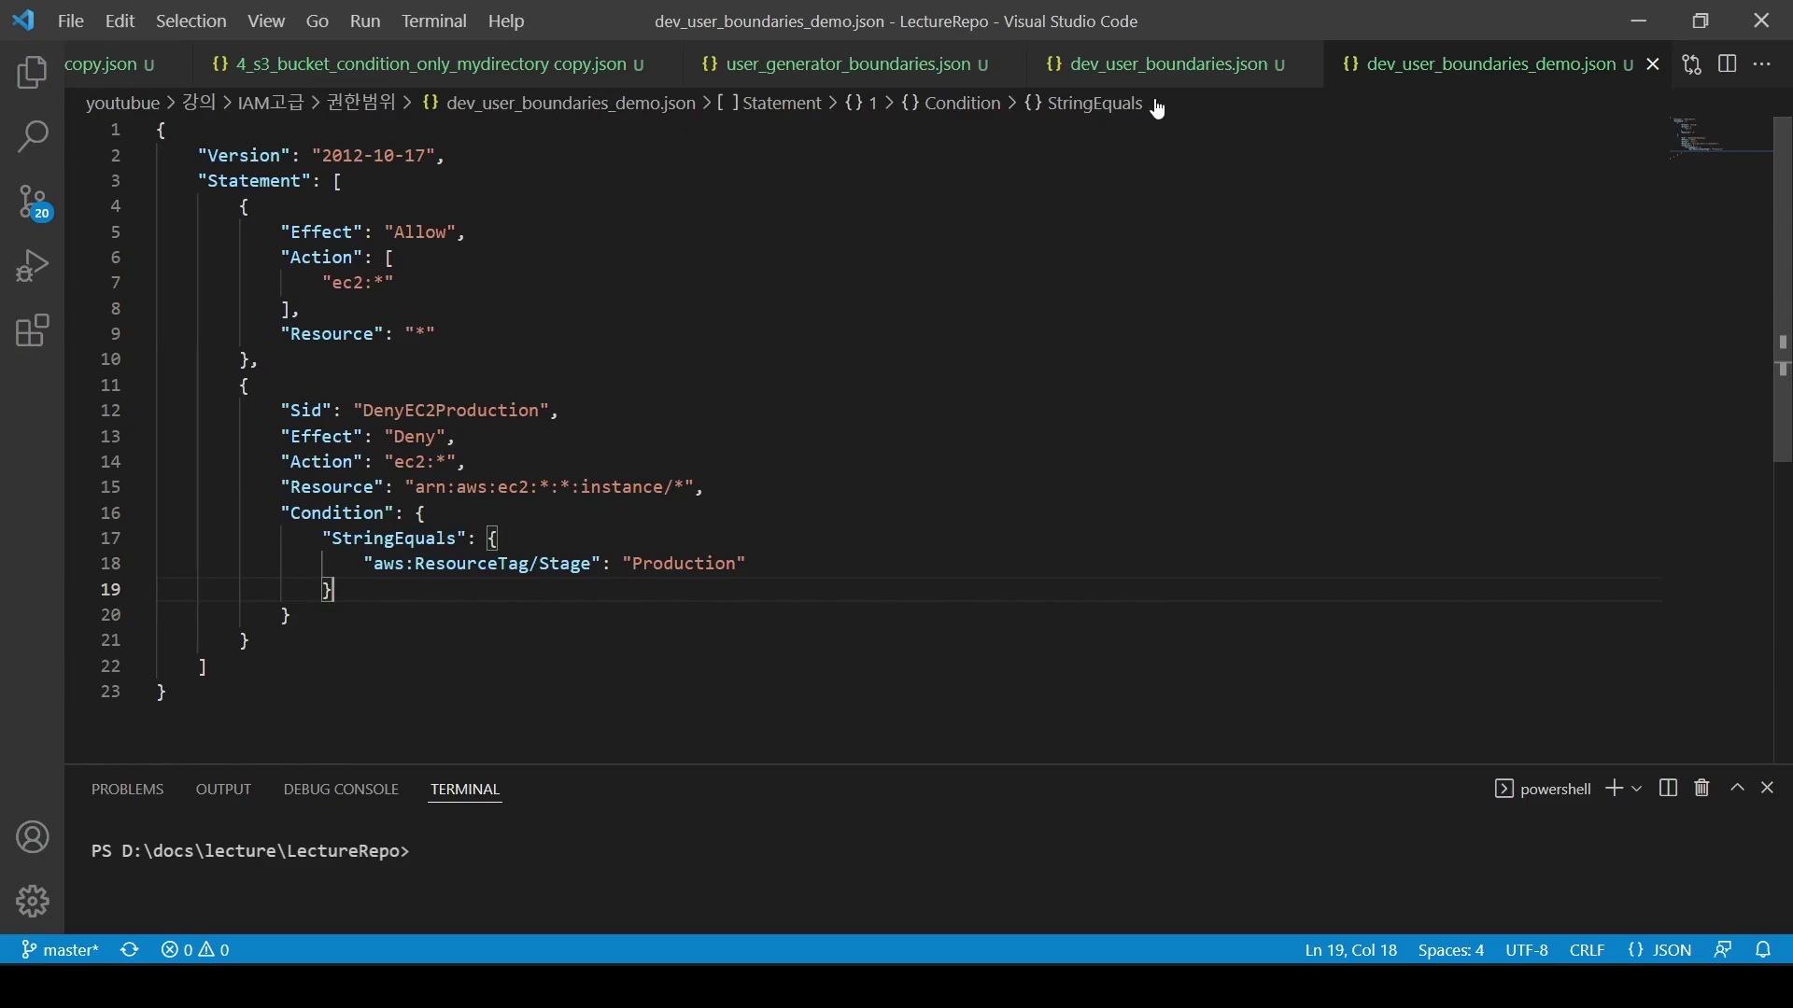
Switch to the AWS IAM console in the browser and set its display language to Korean (한국어)
key("alt+Tab")
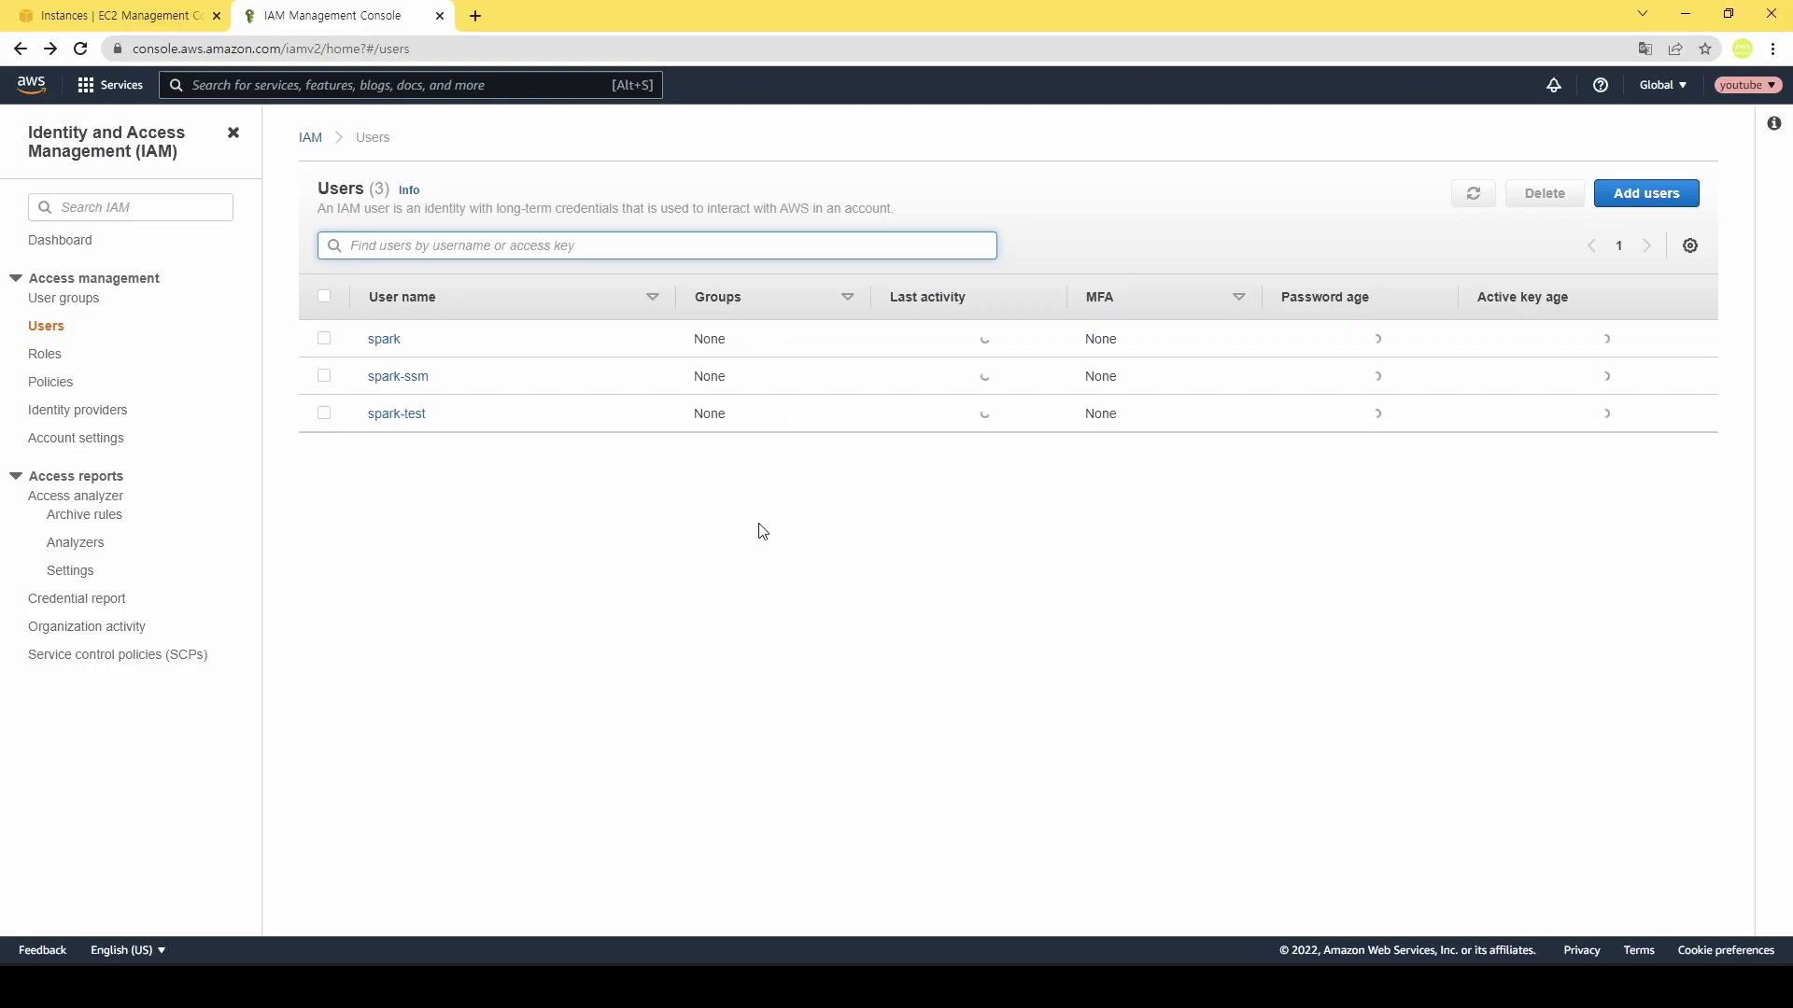
left_click(121, 951)
left_click(101, 833)
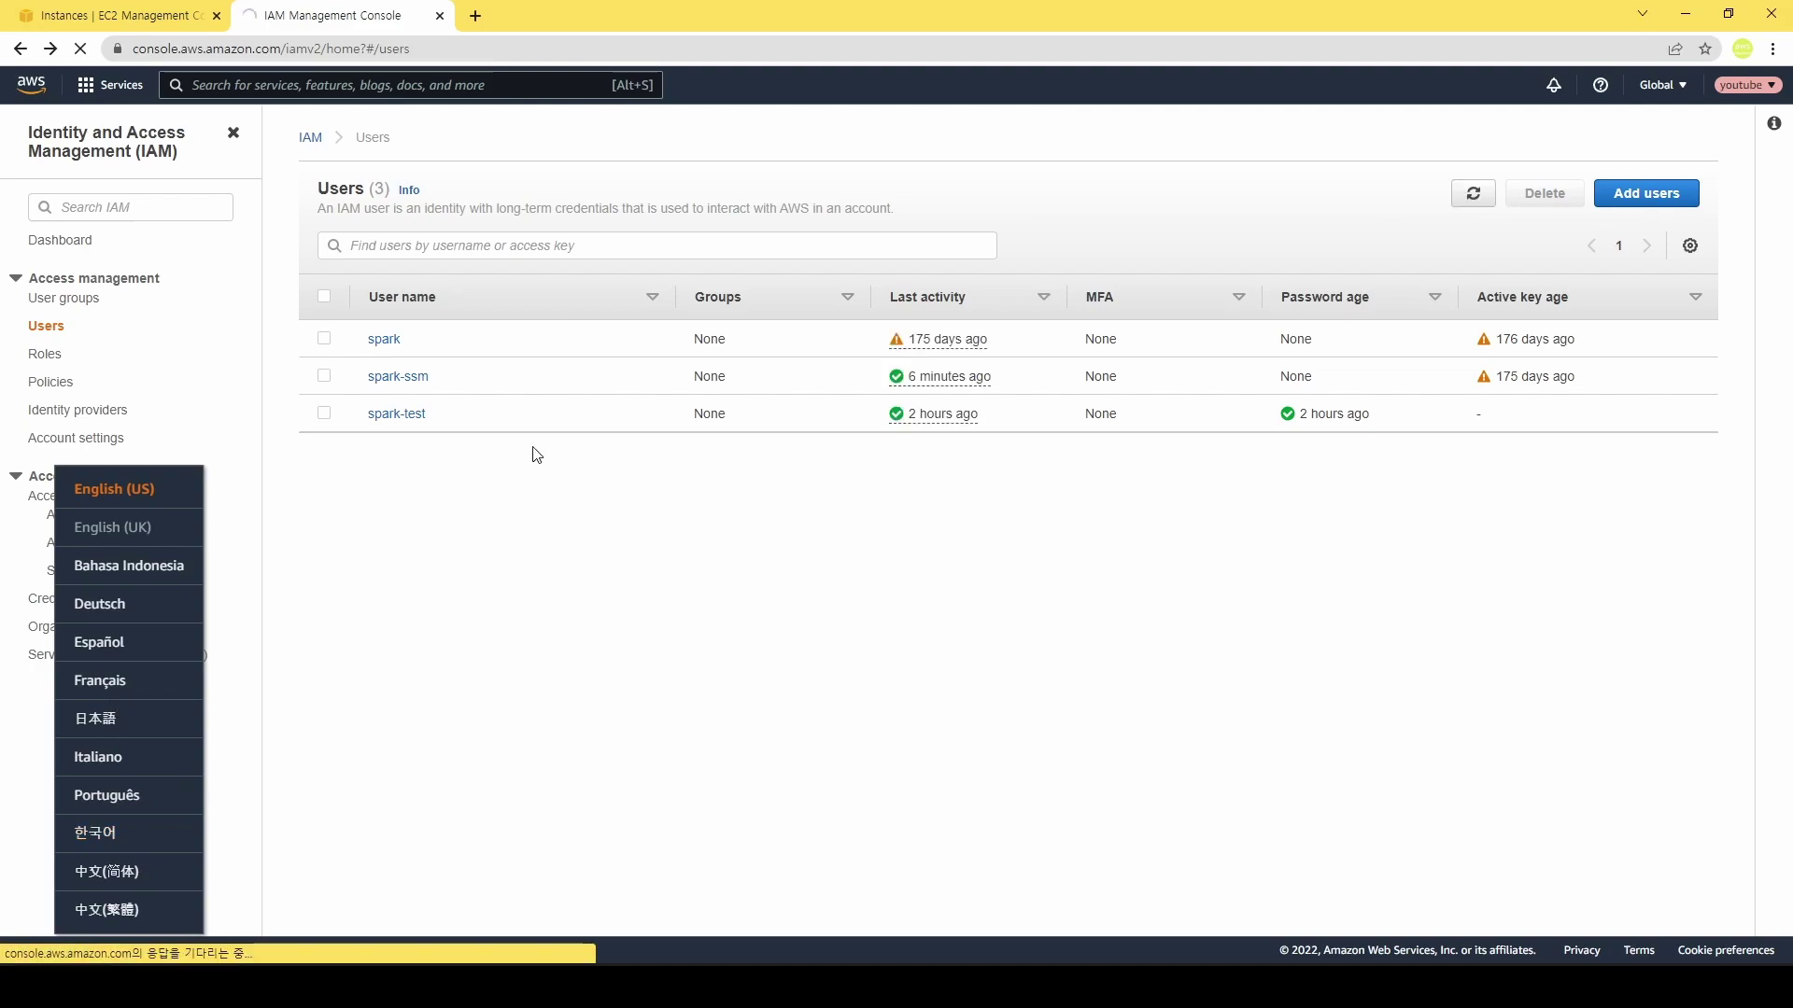
left_click_drag(452, 416, 364, 424)
left_click(616, 492)
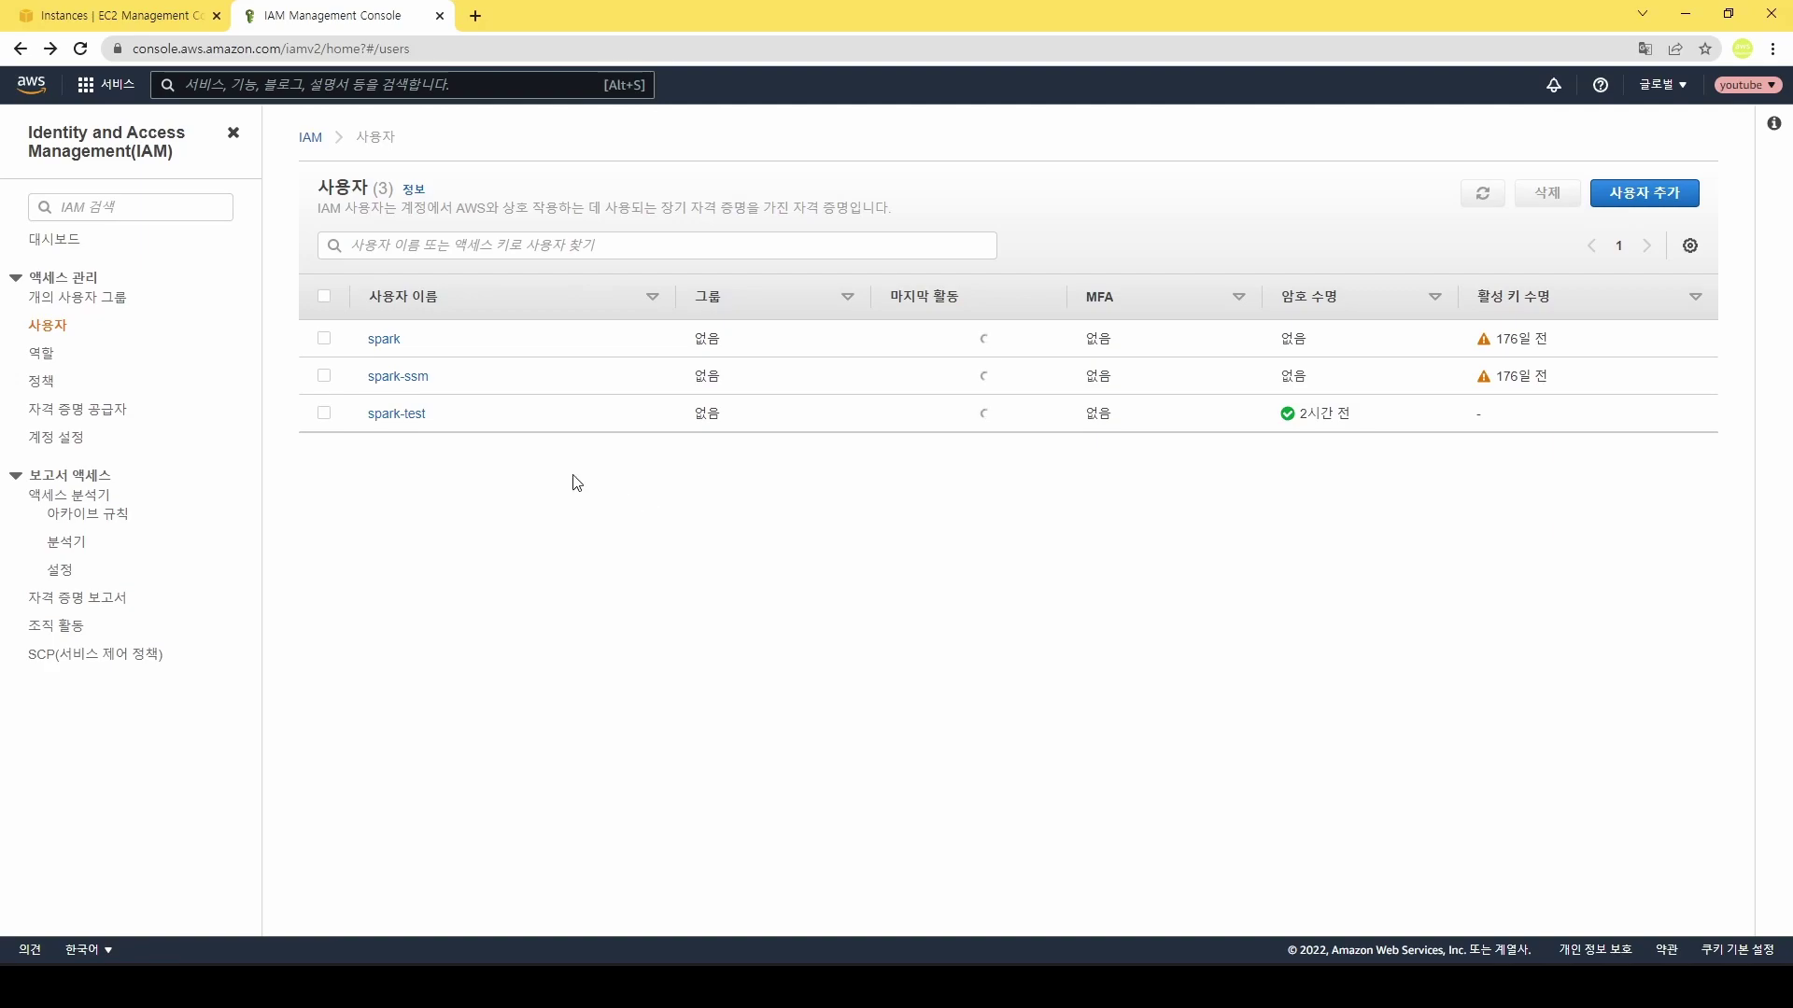
Open the permissions boundary setup for the IAM user spark-test
left_click(393, 426)
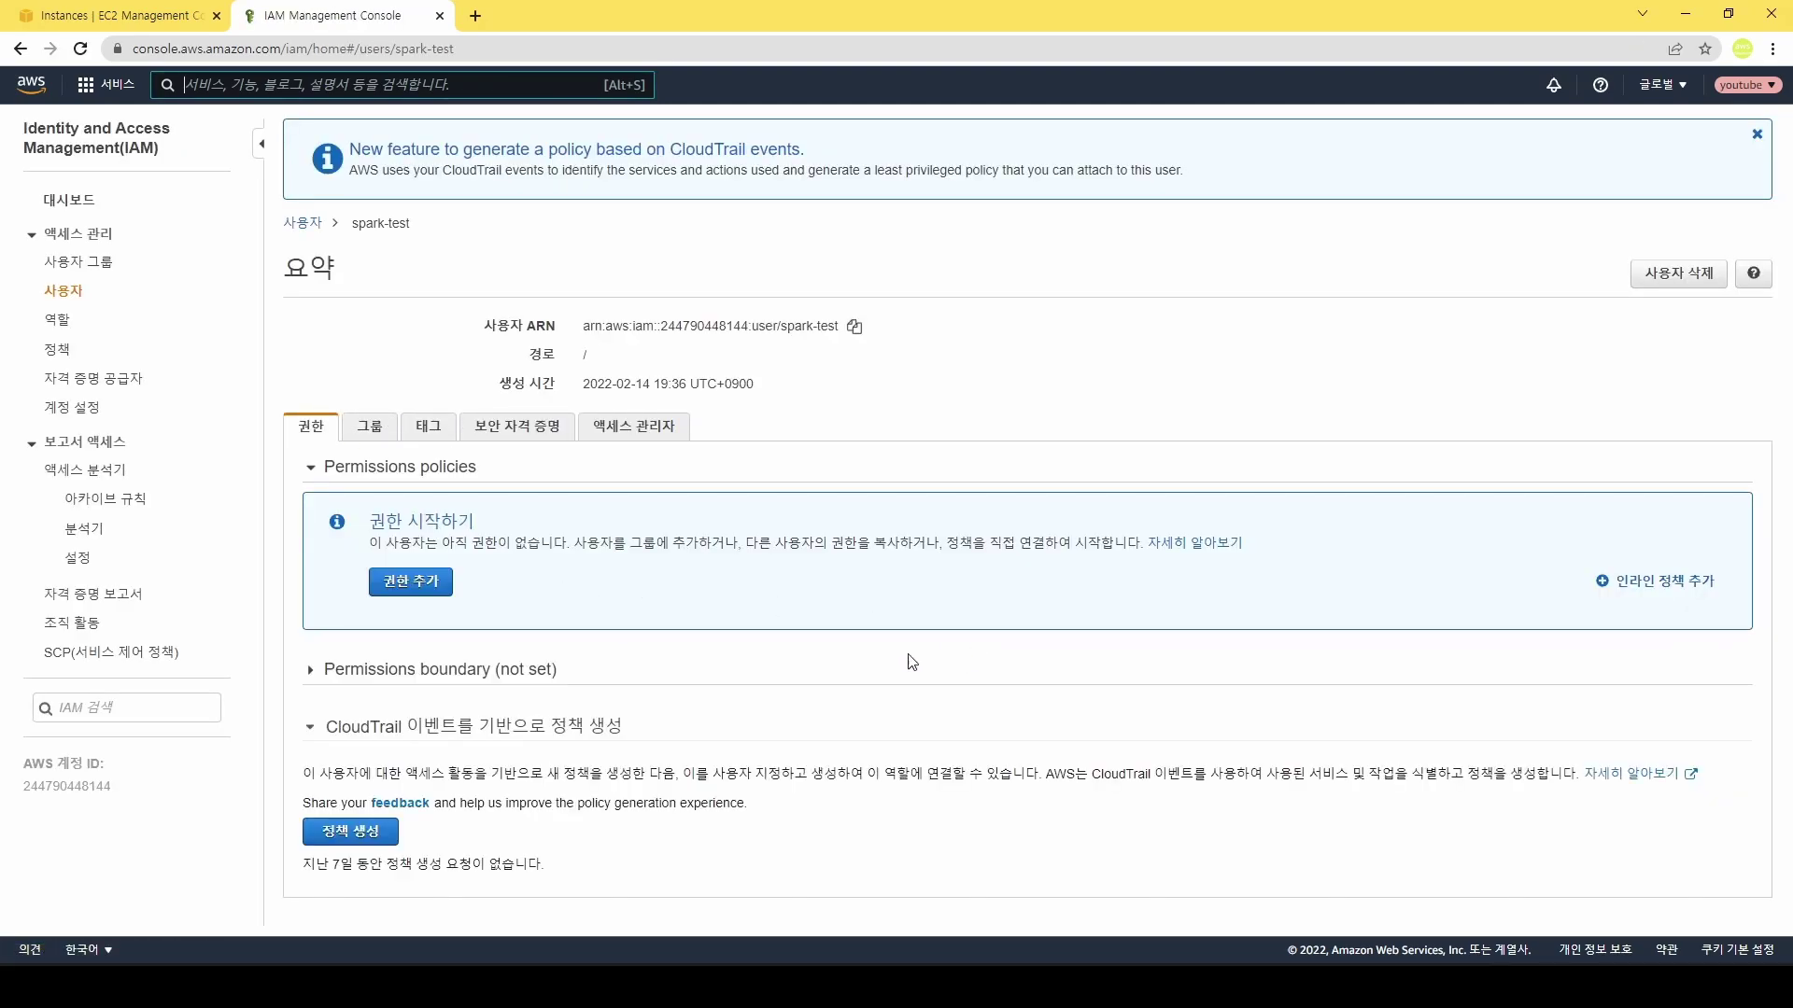
left_click(408, 671)
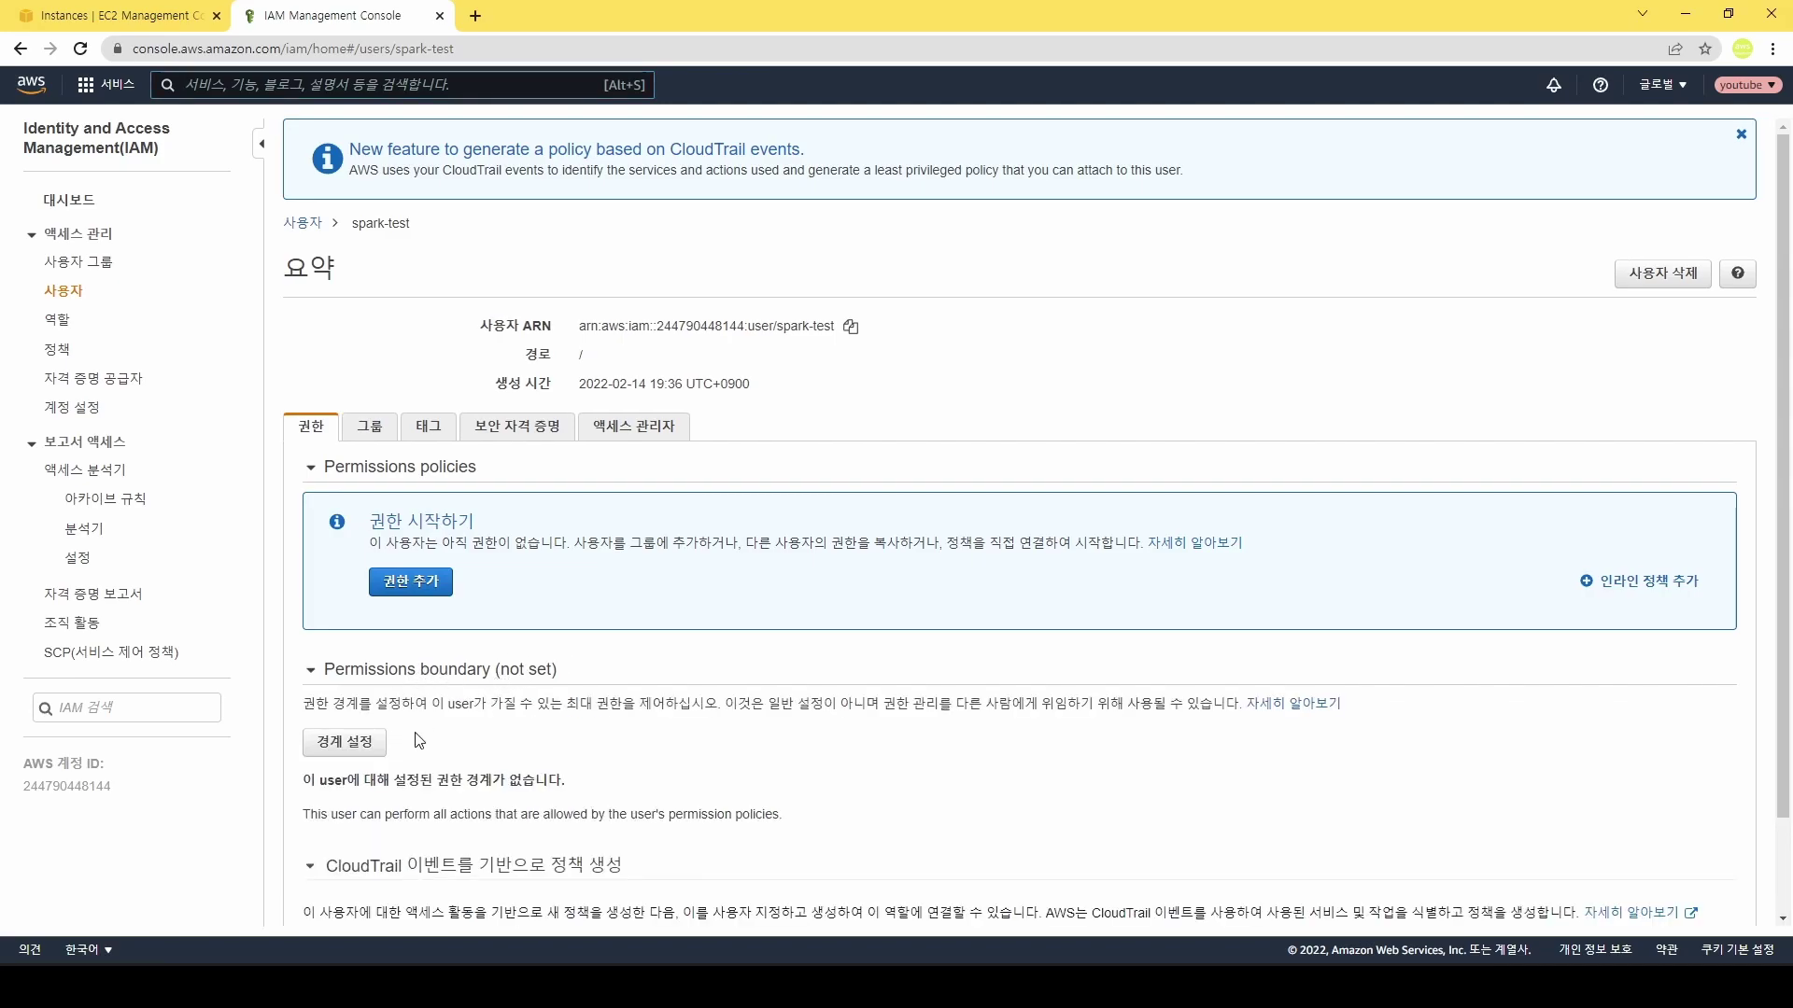
left_click(353, 753)
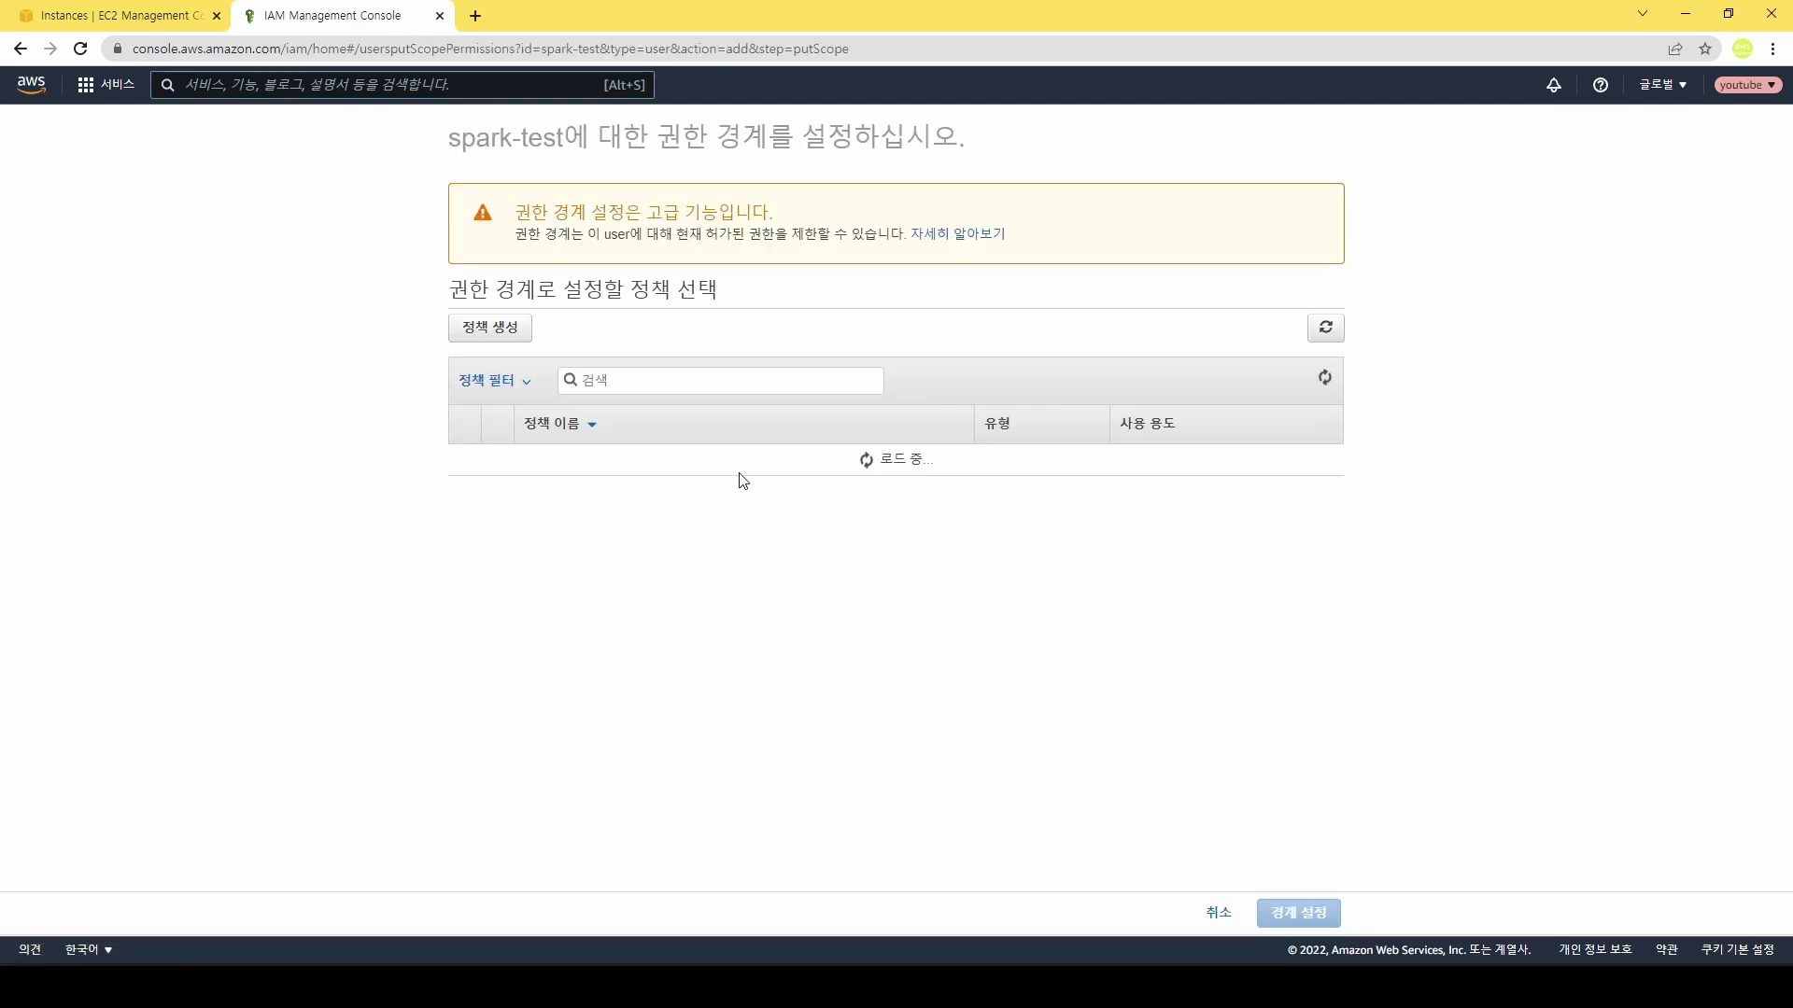
Start a new policy and replace its JSON with the demo policy allowing ec2:* but denying it on instances tagged Stage = Production
left_click(511, 332)
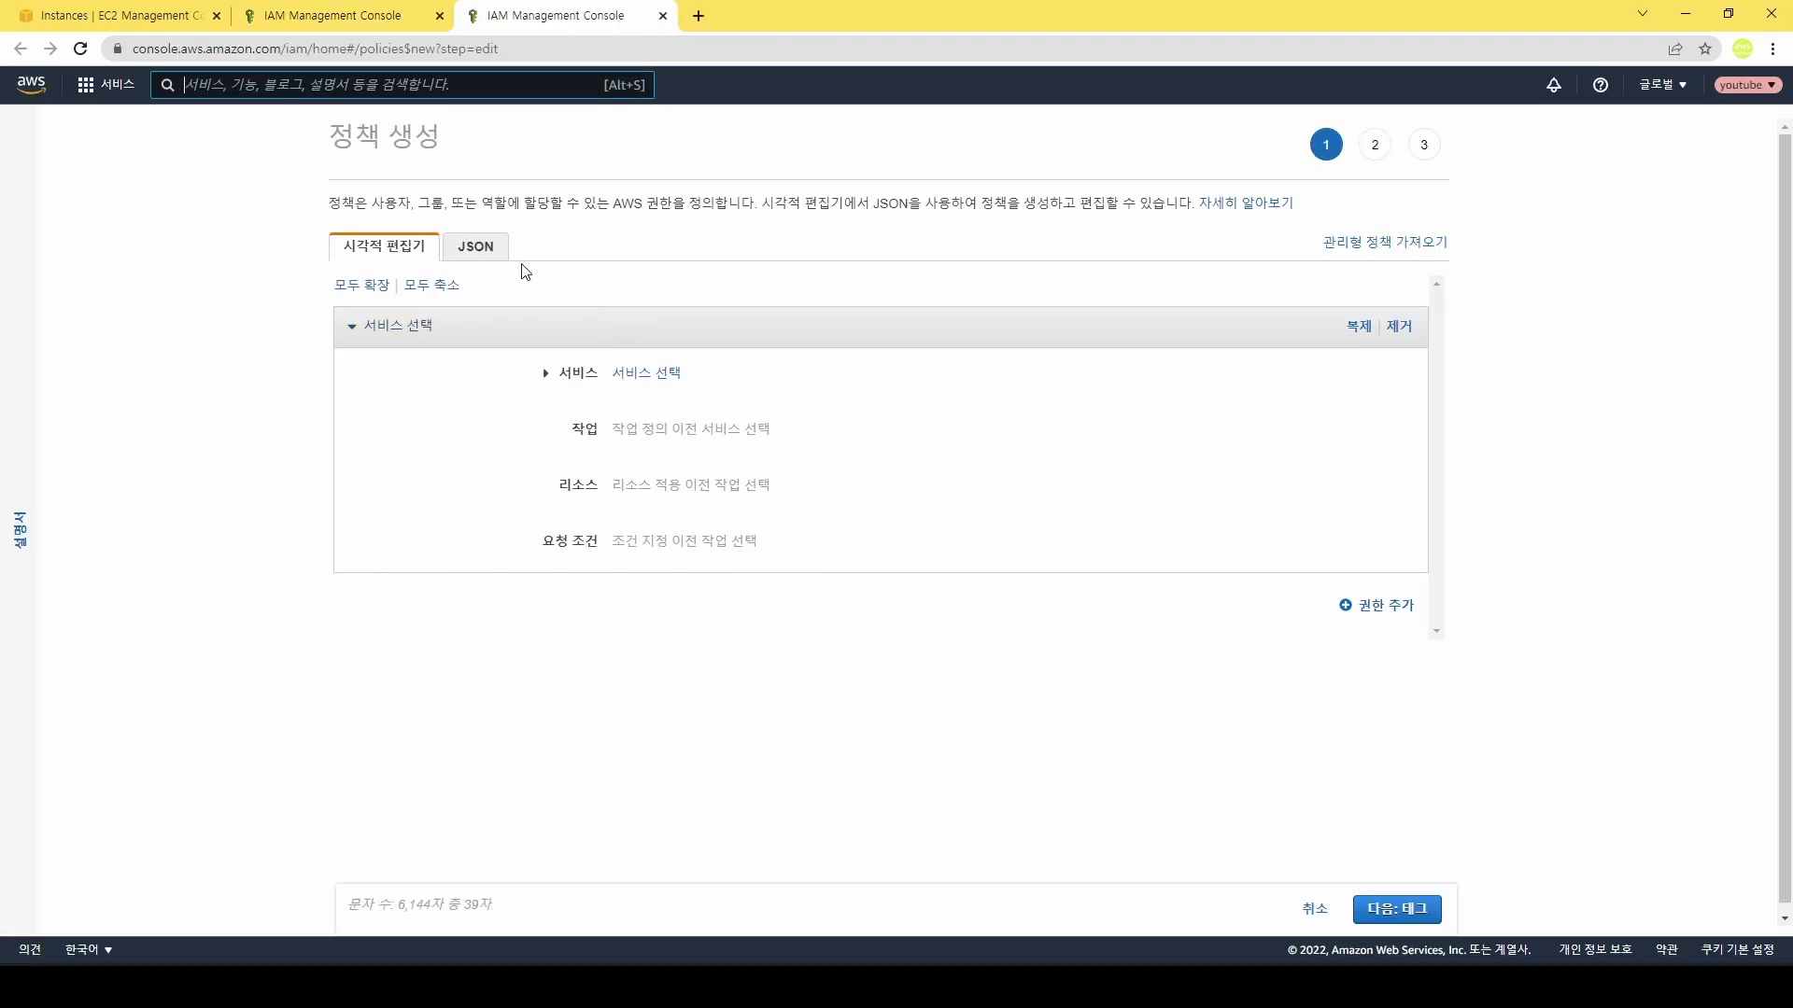
left_click(500, 252)
left_click_drag(377, 349, 375, 288)
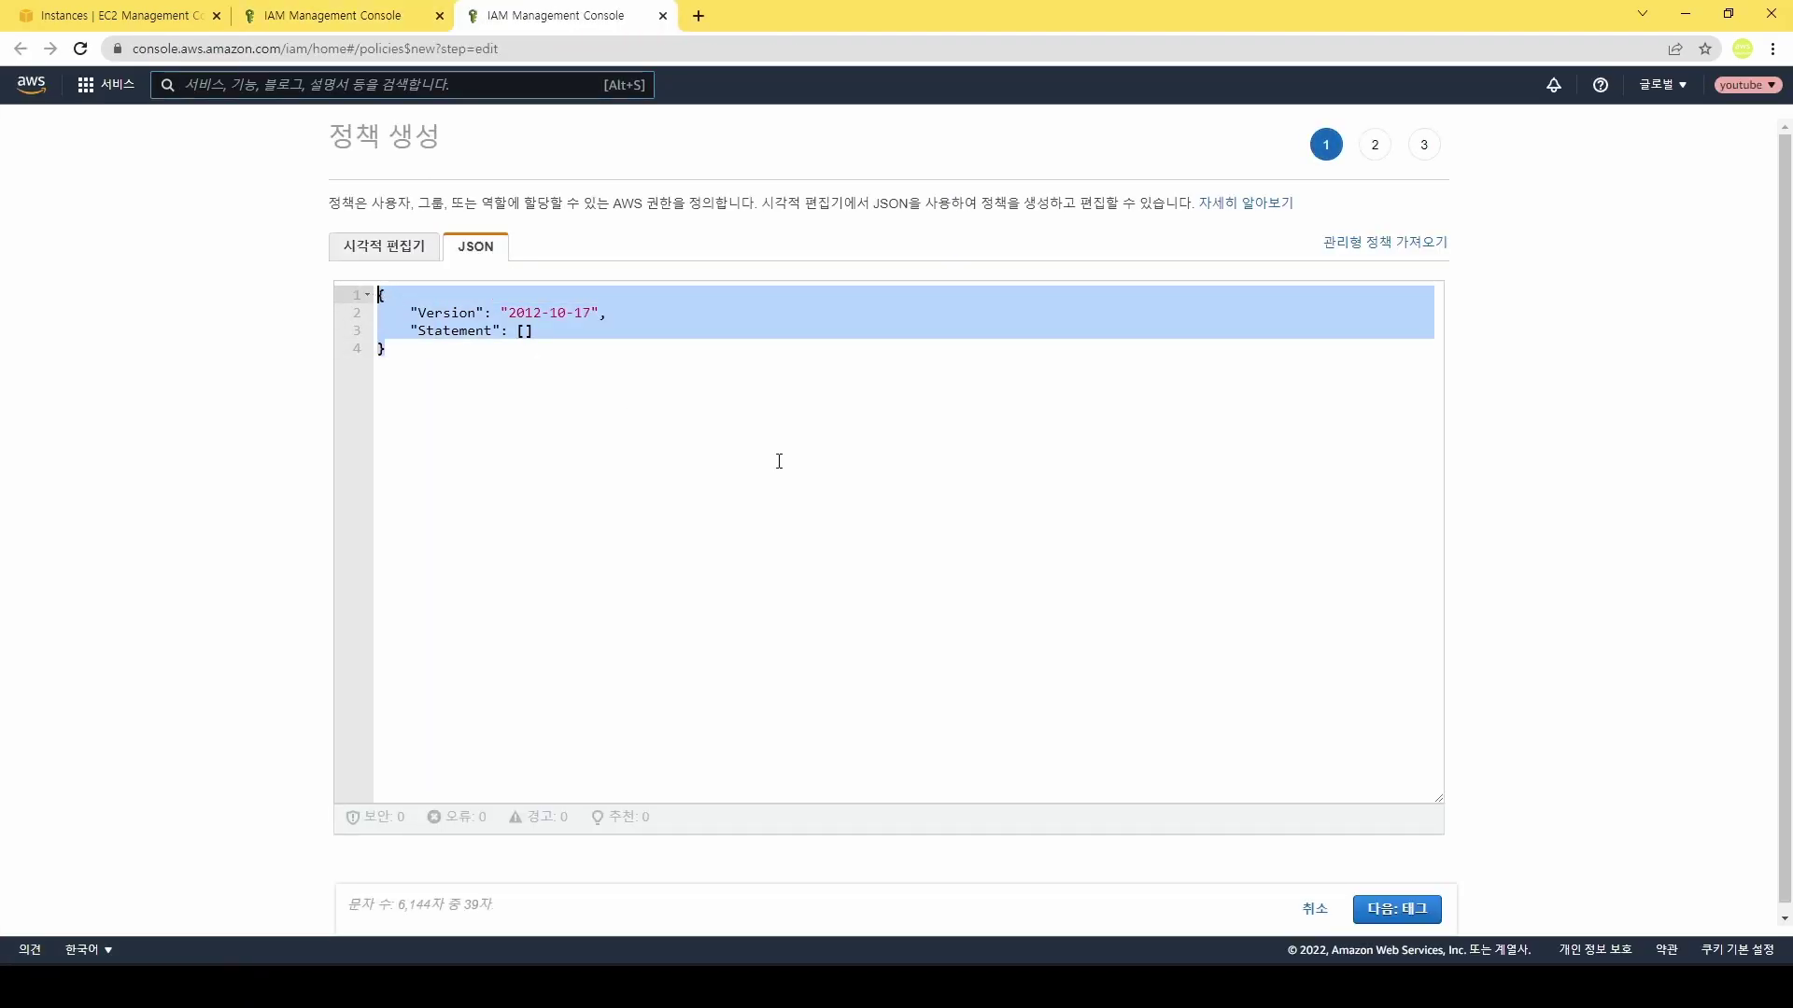
type("{     \"Version\": \"2012-10-17\",     \"Statement\": [         {             \"Effect\": \"Allow\",             \"Action\": [                 \"ec2:*\"             ],             \"Resource\": \"*\"         },         {             \"Sid\": \"DenyEC2Production\",             \"Effect\": \"Deny\",             \"Action\": \"ec2:*\",             \"Resource\": \"arn:aws:ec2:*:*:instance/*\",             \"Condition\": {                 \"StringEquals\": {                     \"aws:ResourceTag/Stage\": \"Production\"                 }             }         }     ] }")
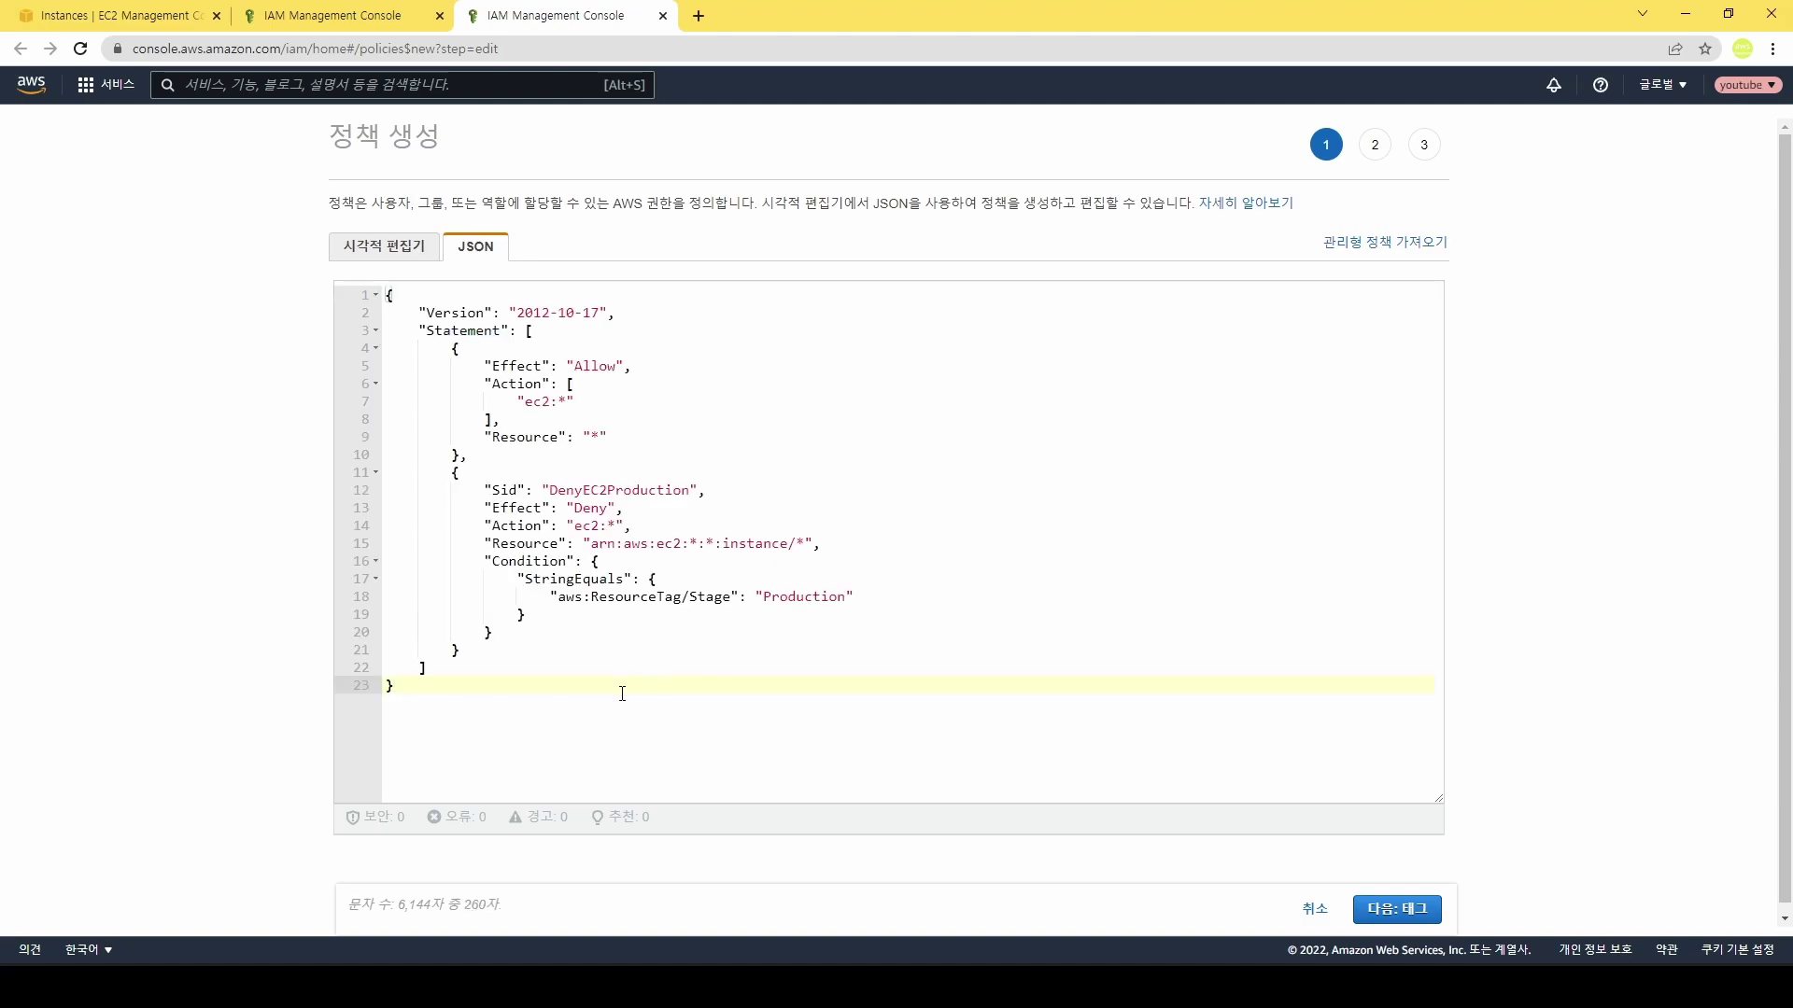
Continue to the review without adding tags, name the policy DenyProduction and create it
left_click(1397, 908)
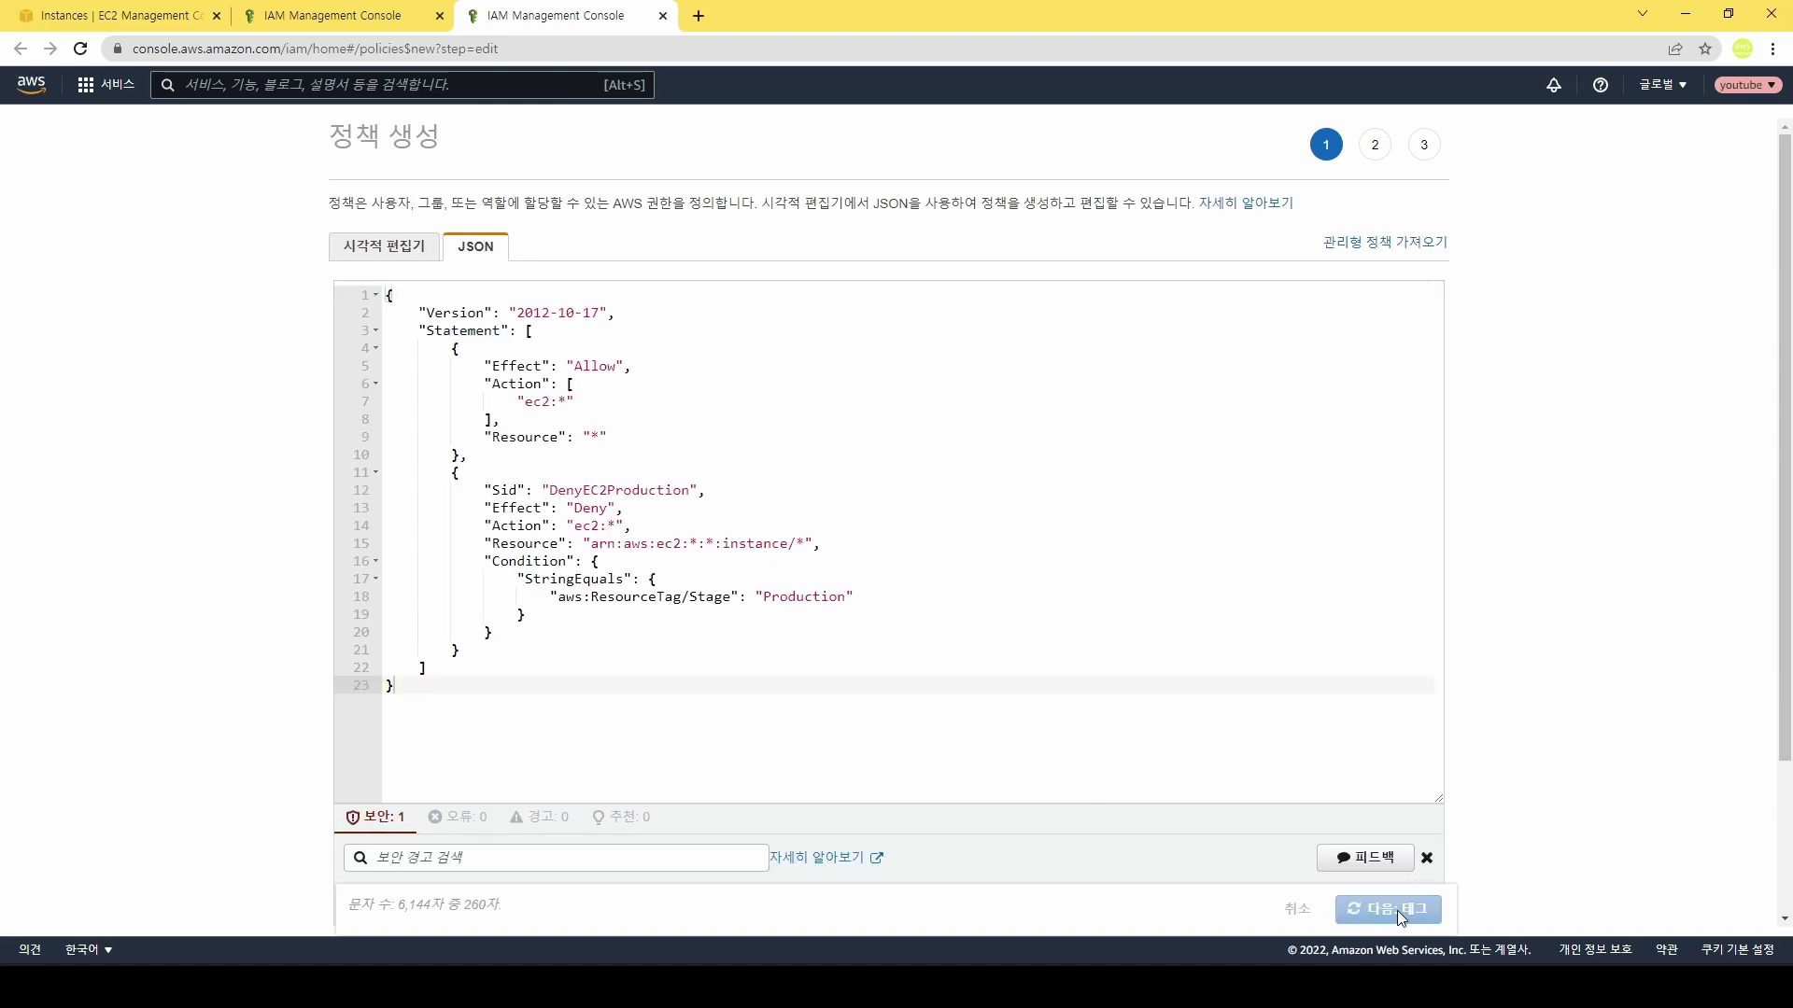
left_click(1414, 910)
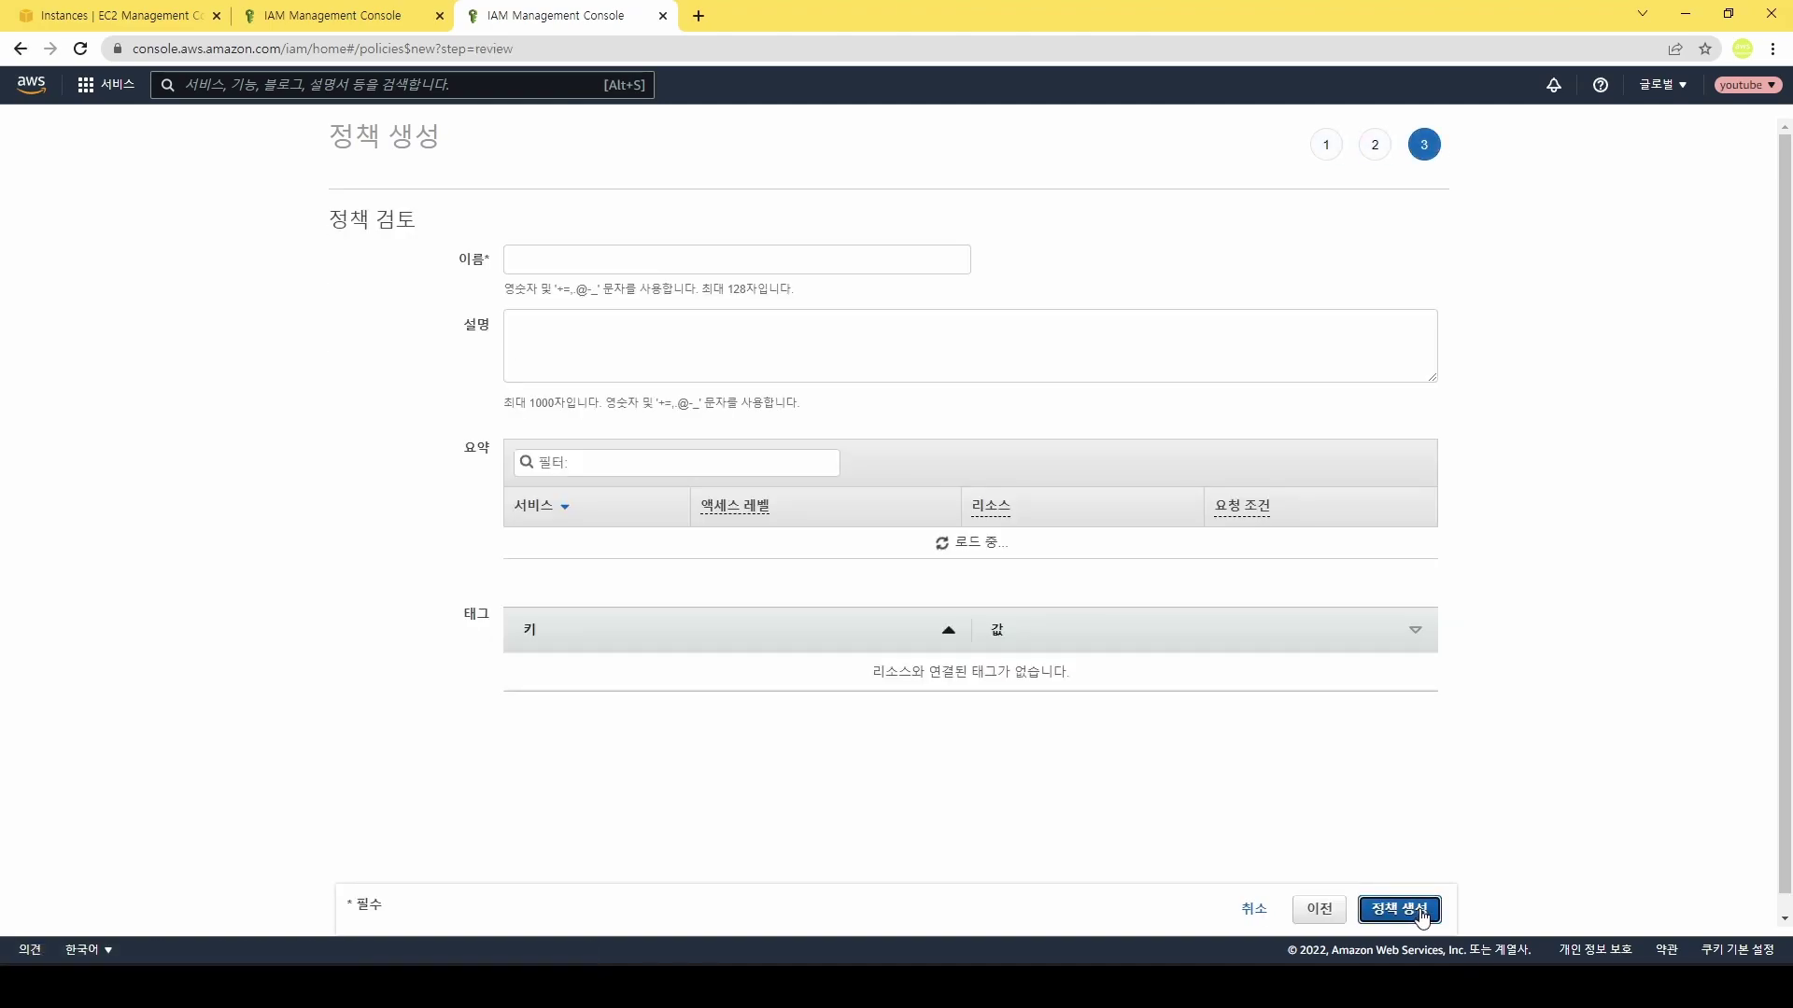
left_click(738, 263)
type("DenyProduction")
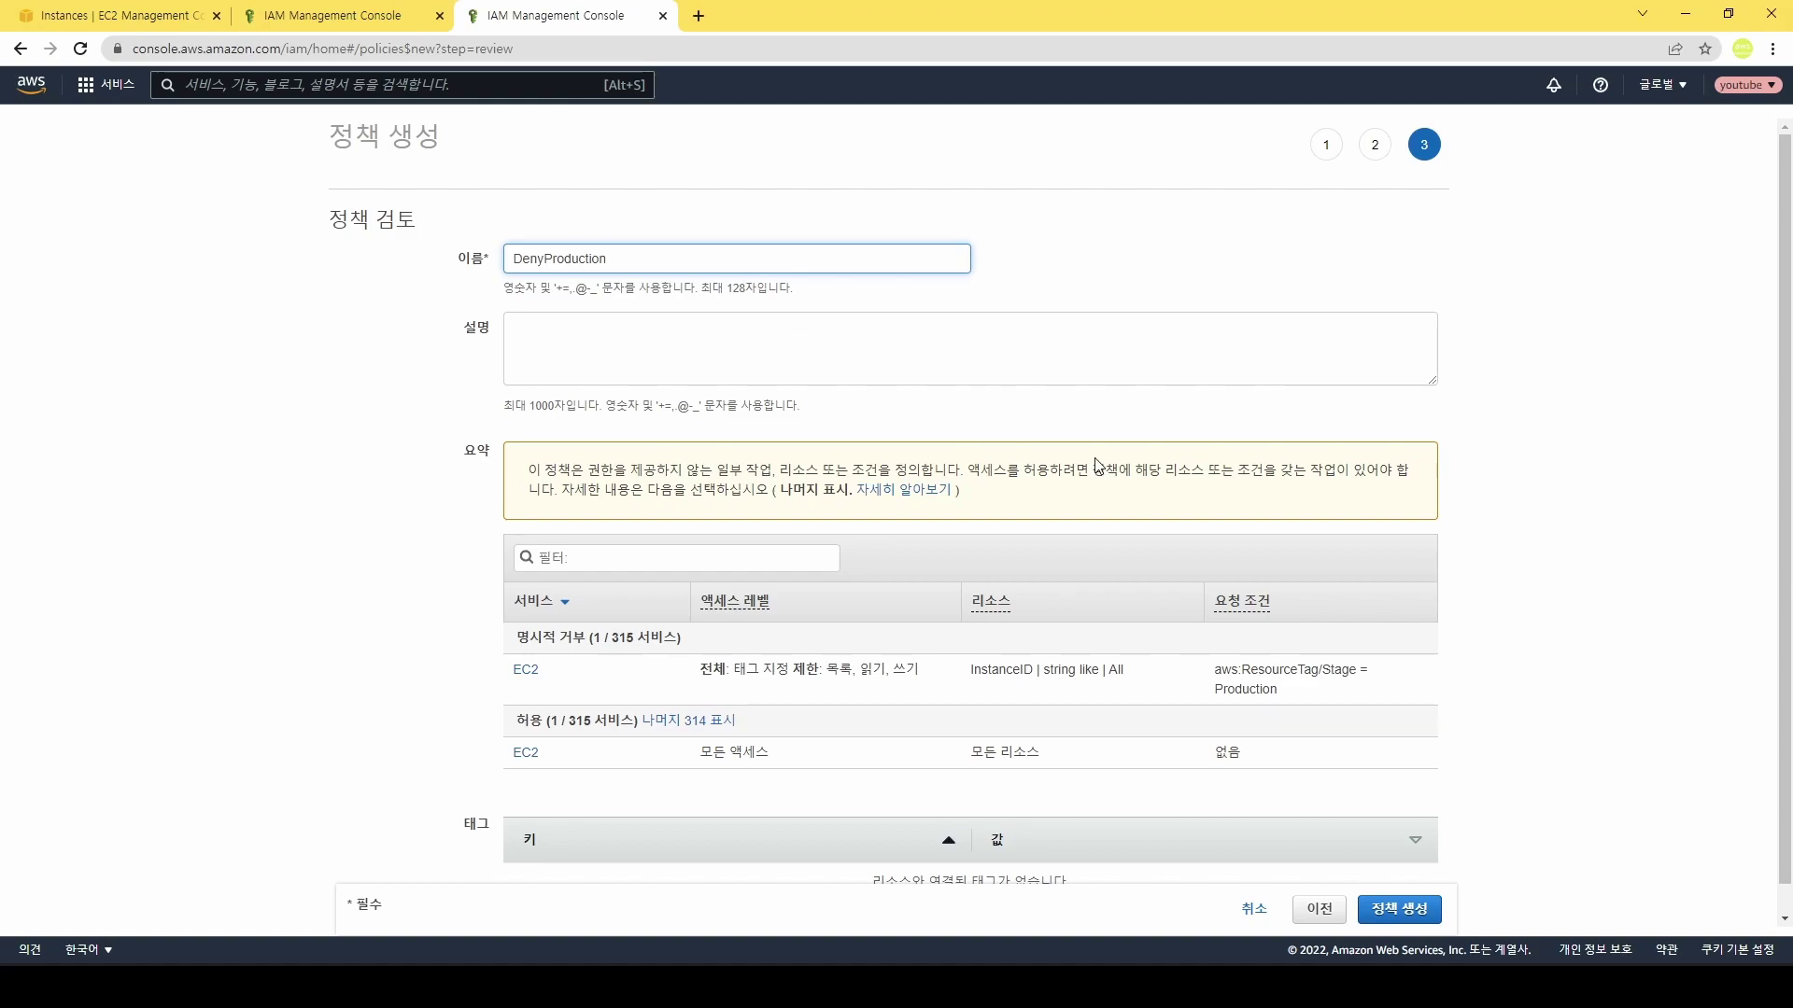
left_click(1397, 915)
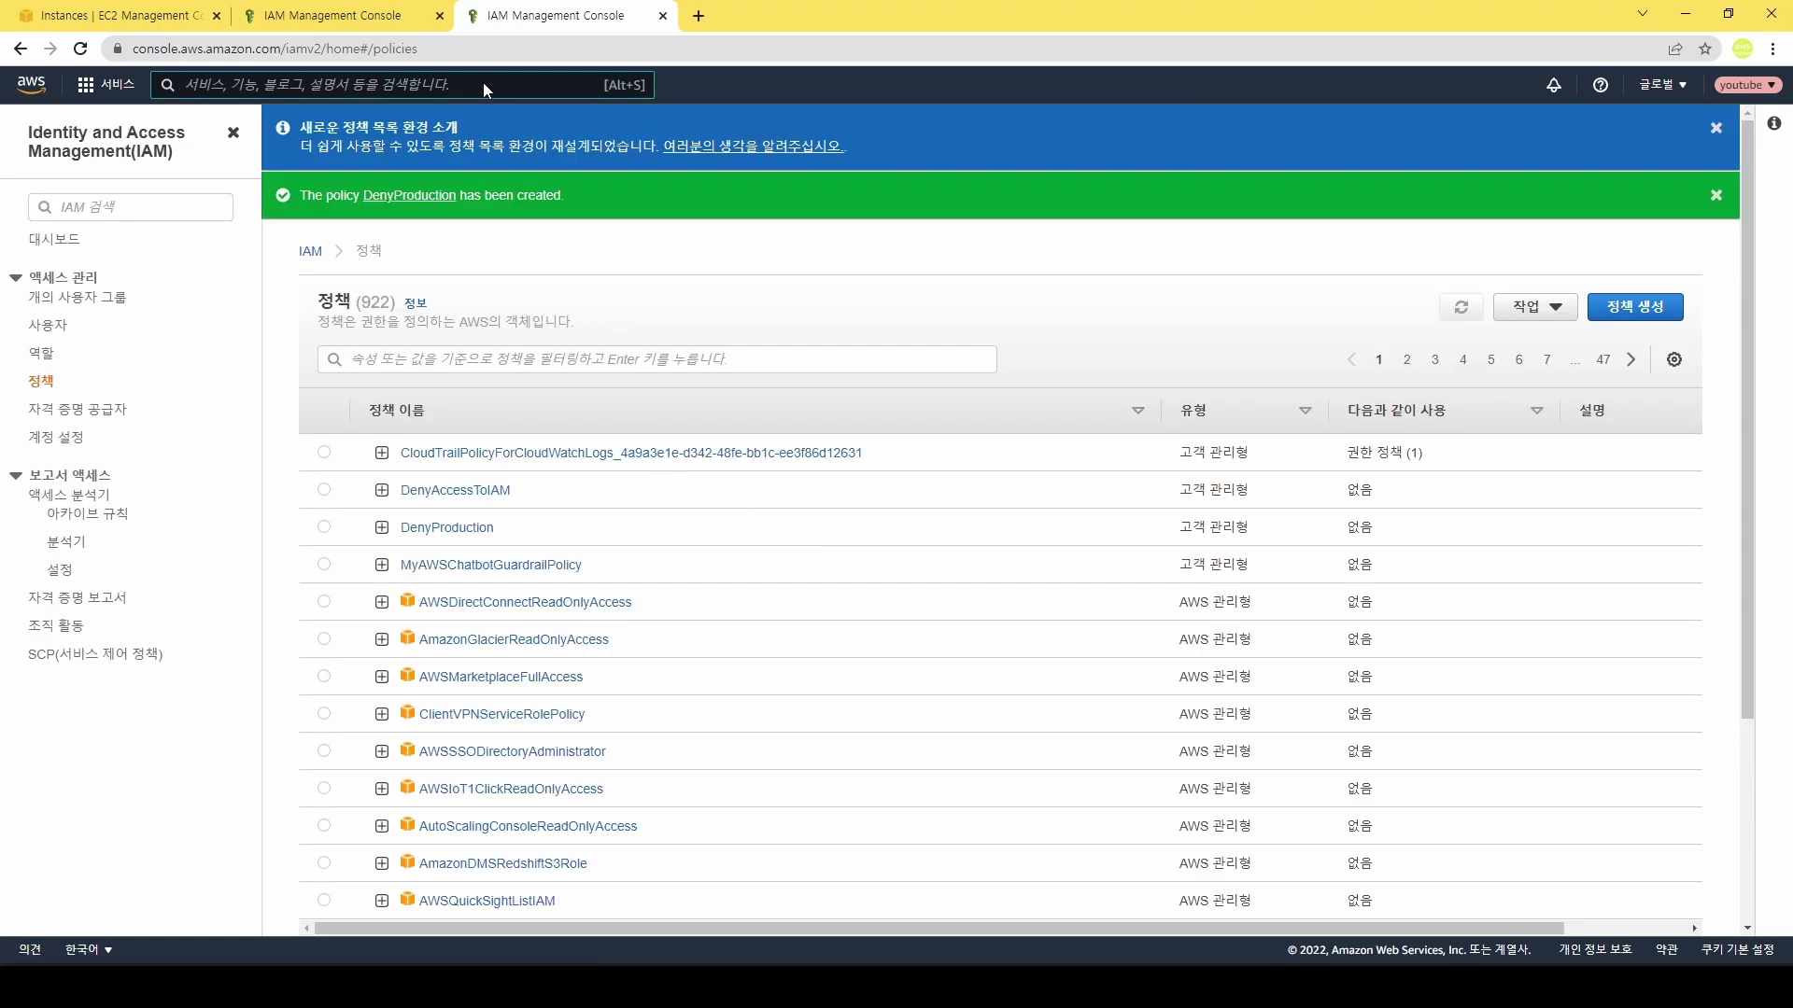
Refresh the boundary policy list for spark-test, filter it by "deny" and set DenyProduction as the permissions boundary
left_click(411, 13)
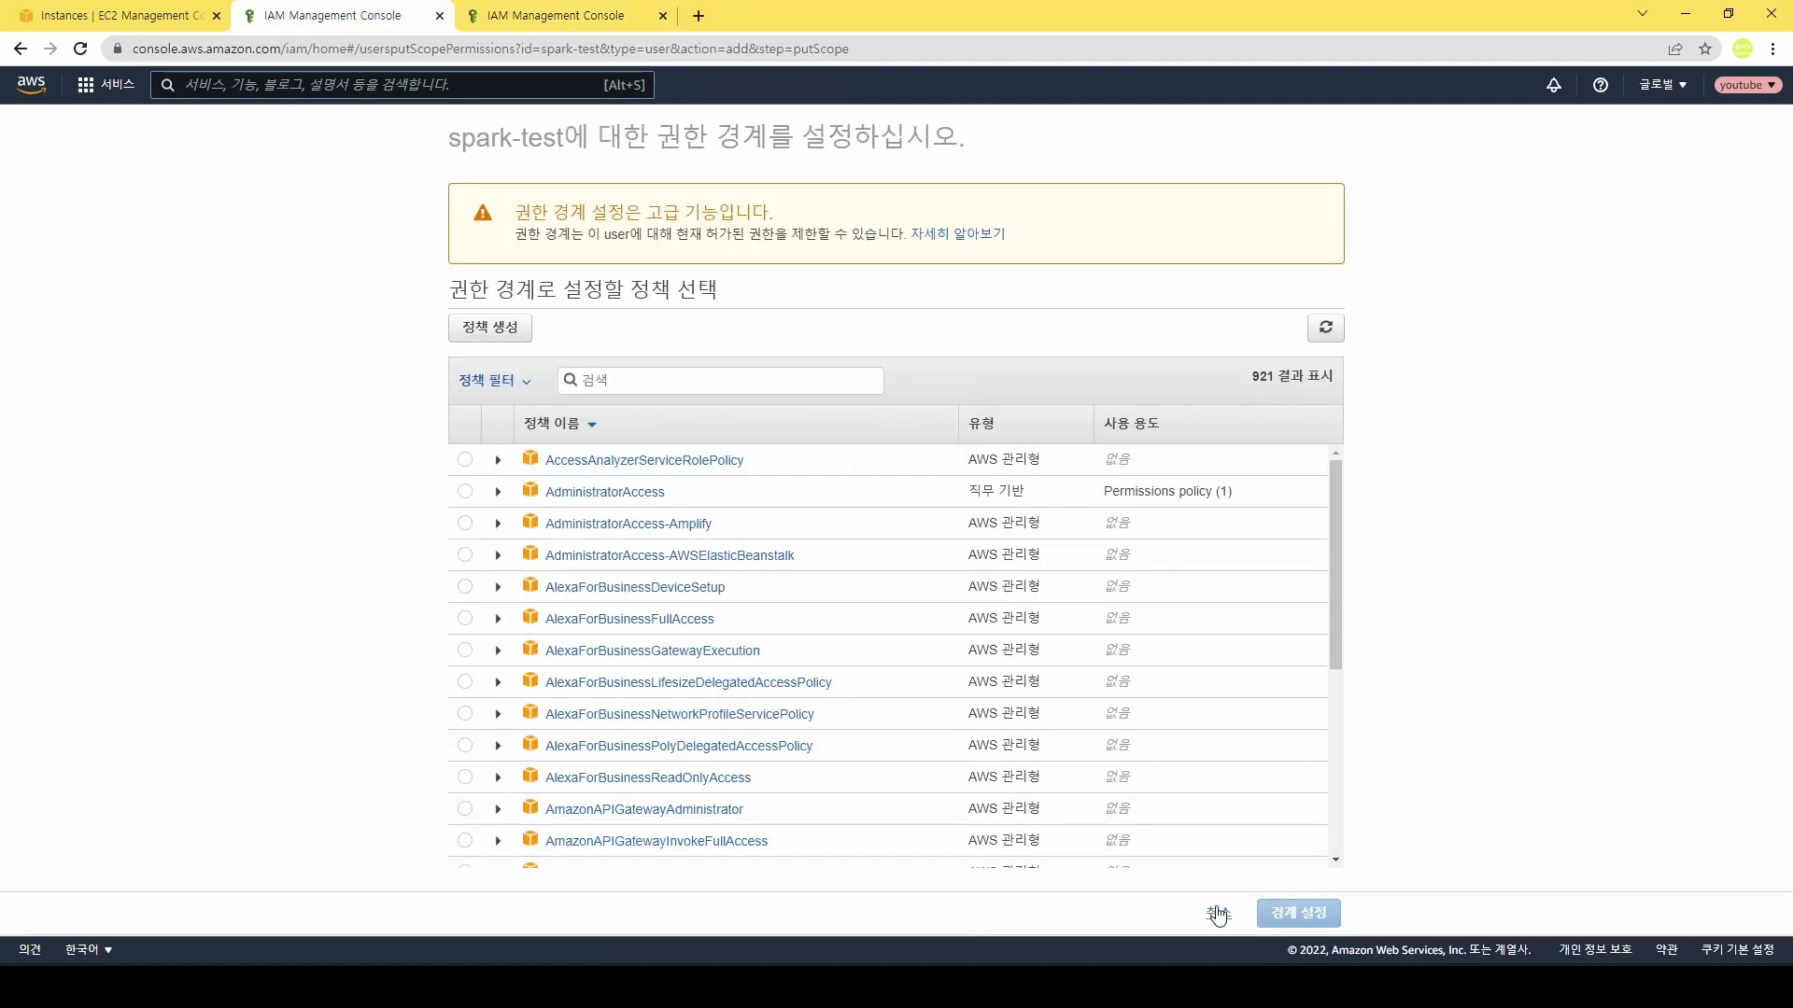
left_click(1326, 327)
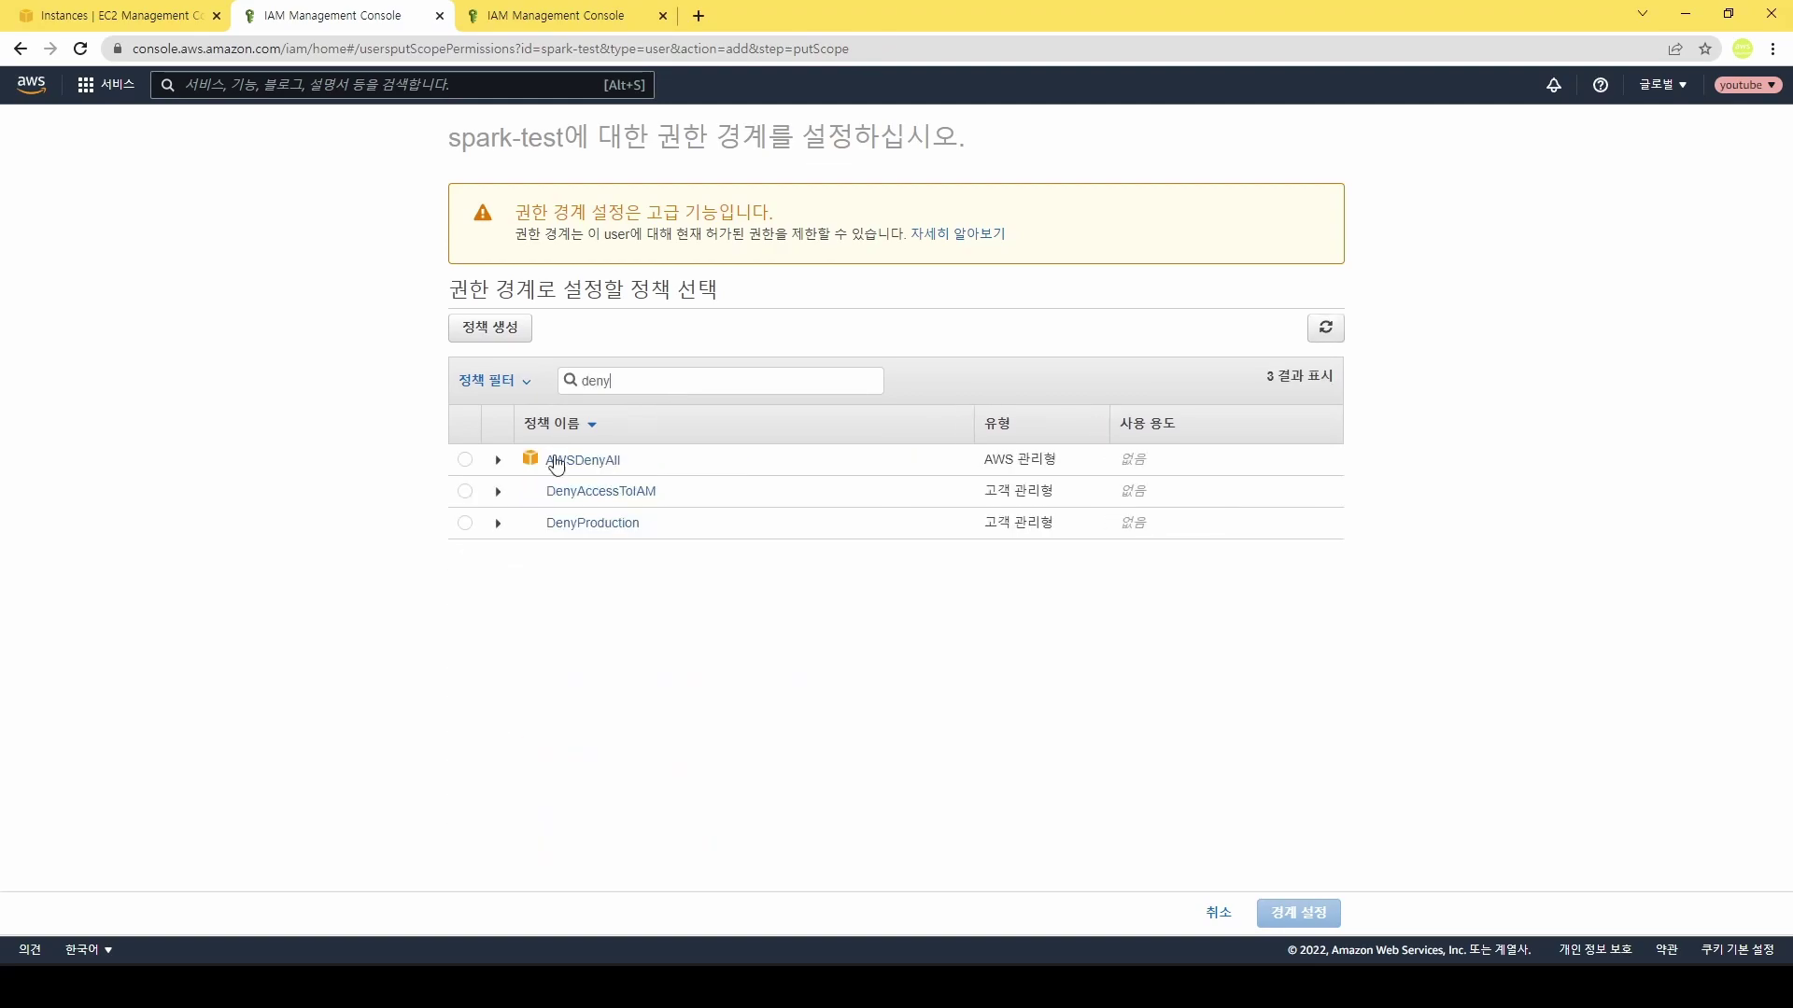
left_click(465, 523)
left_click(1294, 914)
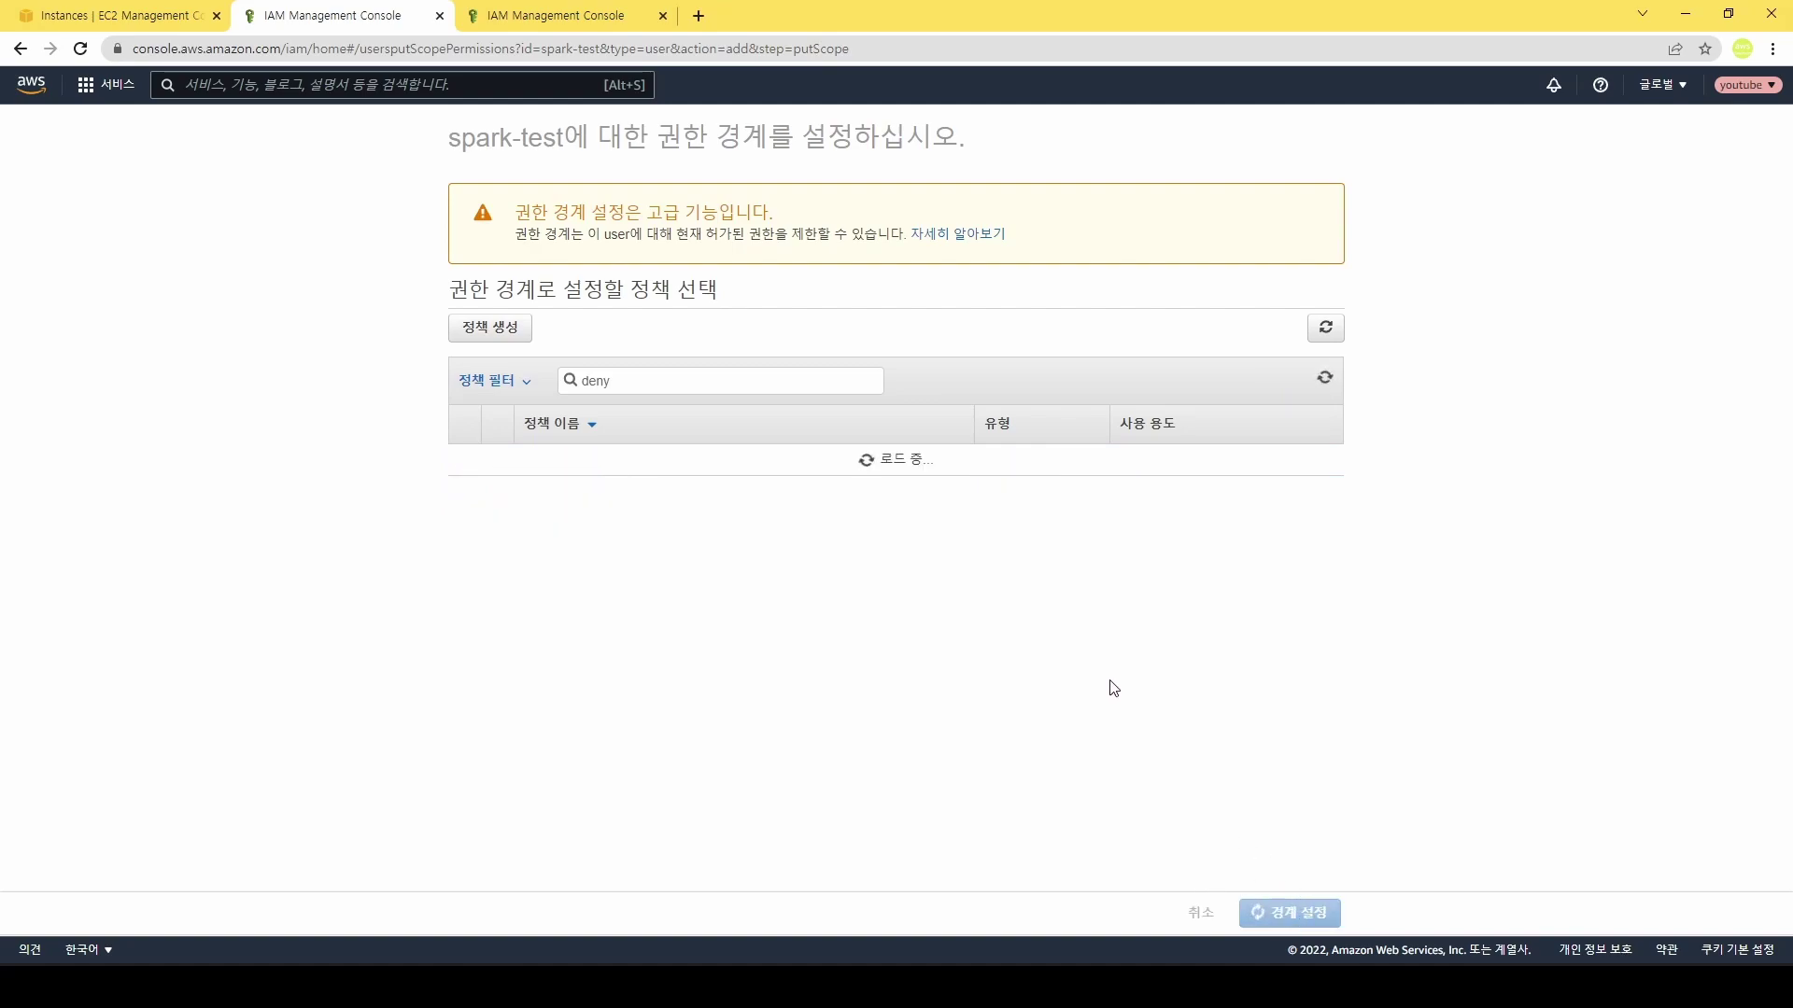
Expand the DenyProduction policy in spark-test's permissions boundary section and look over its contents
left_click_drag(570, 789, 389, 784)
left_click(355, 790)
scroll(327, 789, "down", 1)
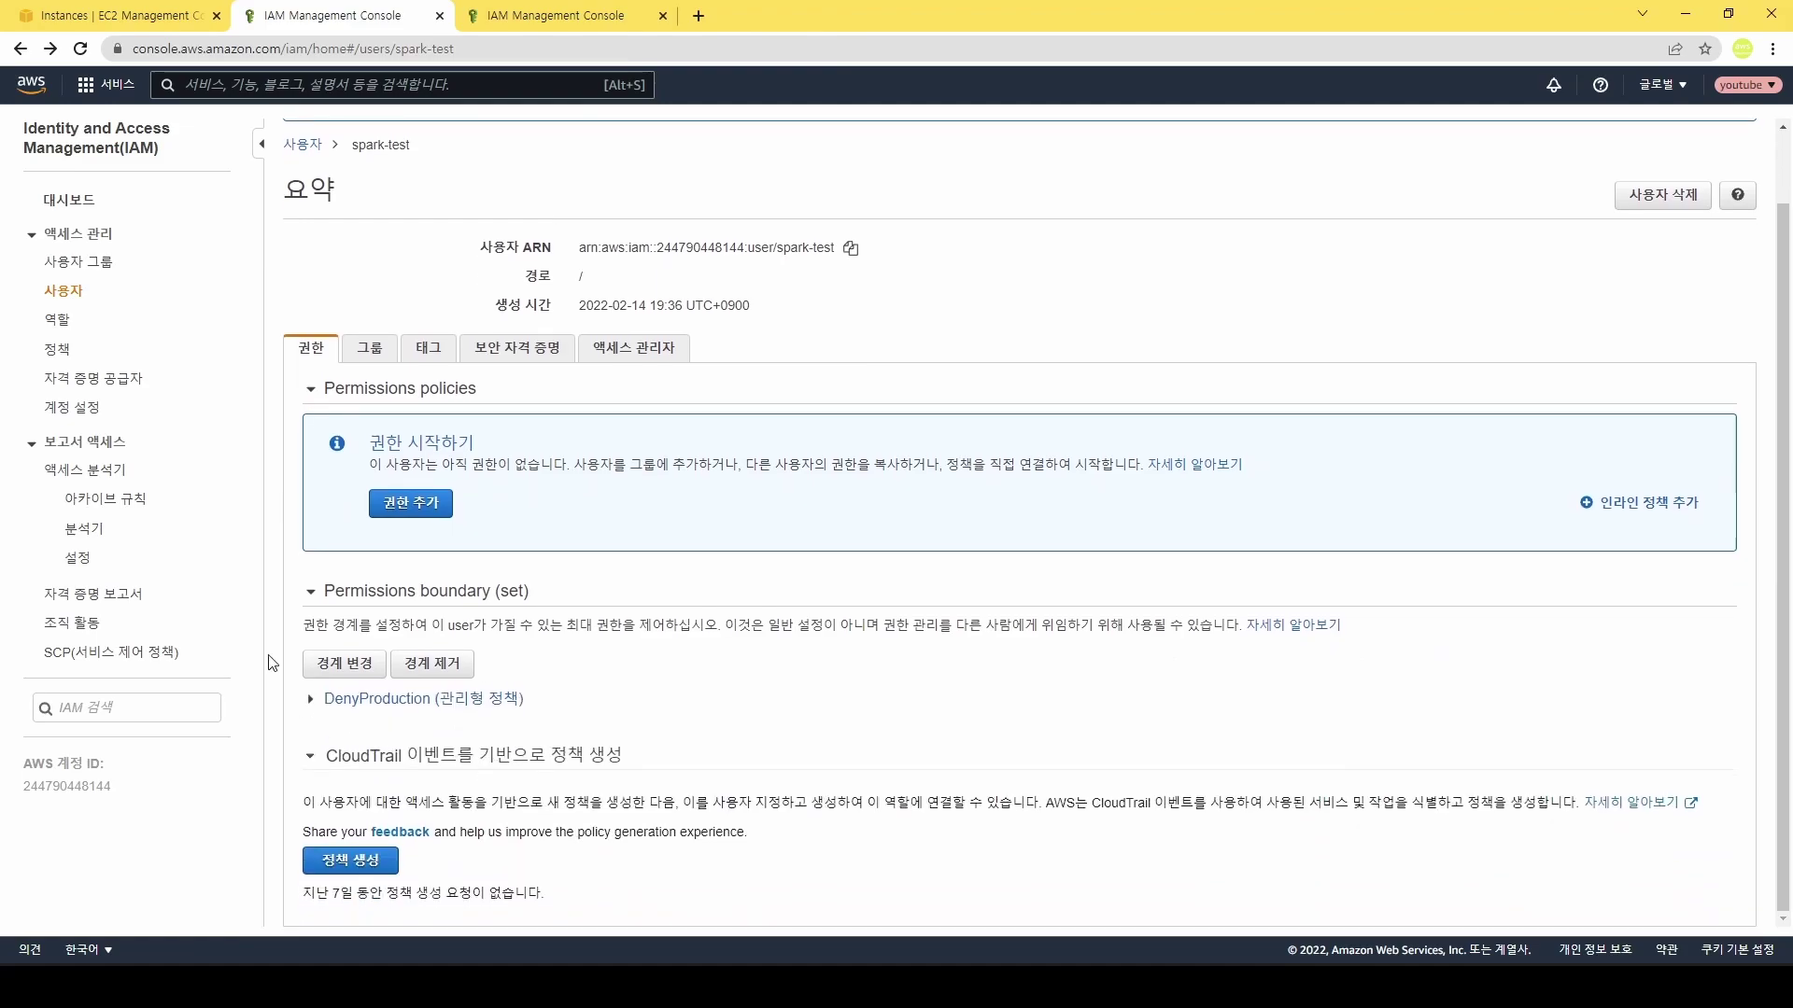
left_click(324, 709)
scroll(568, 757, "down", 3)
scroll(933, 607, "up", 3)
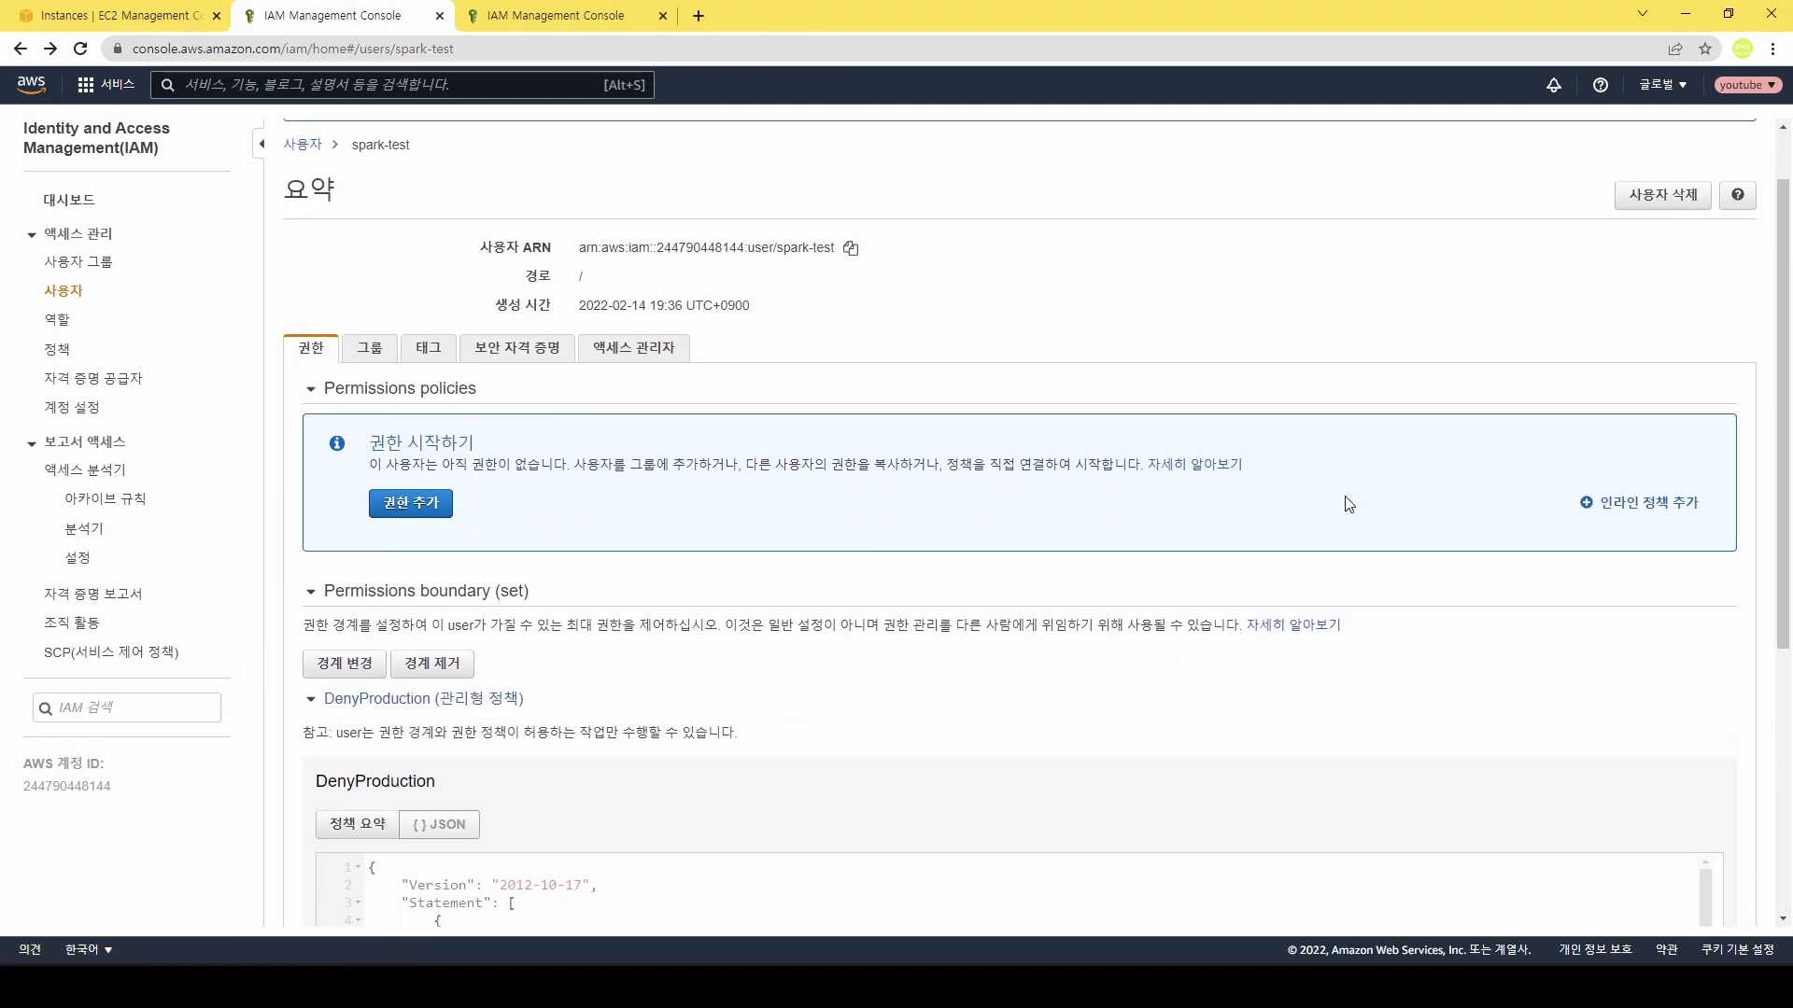
Attach the existing AdministratorAccess policy directly to spark-test
left_click(413, 505)
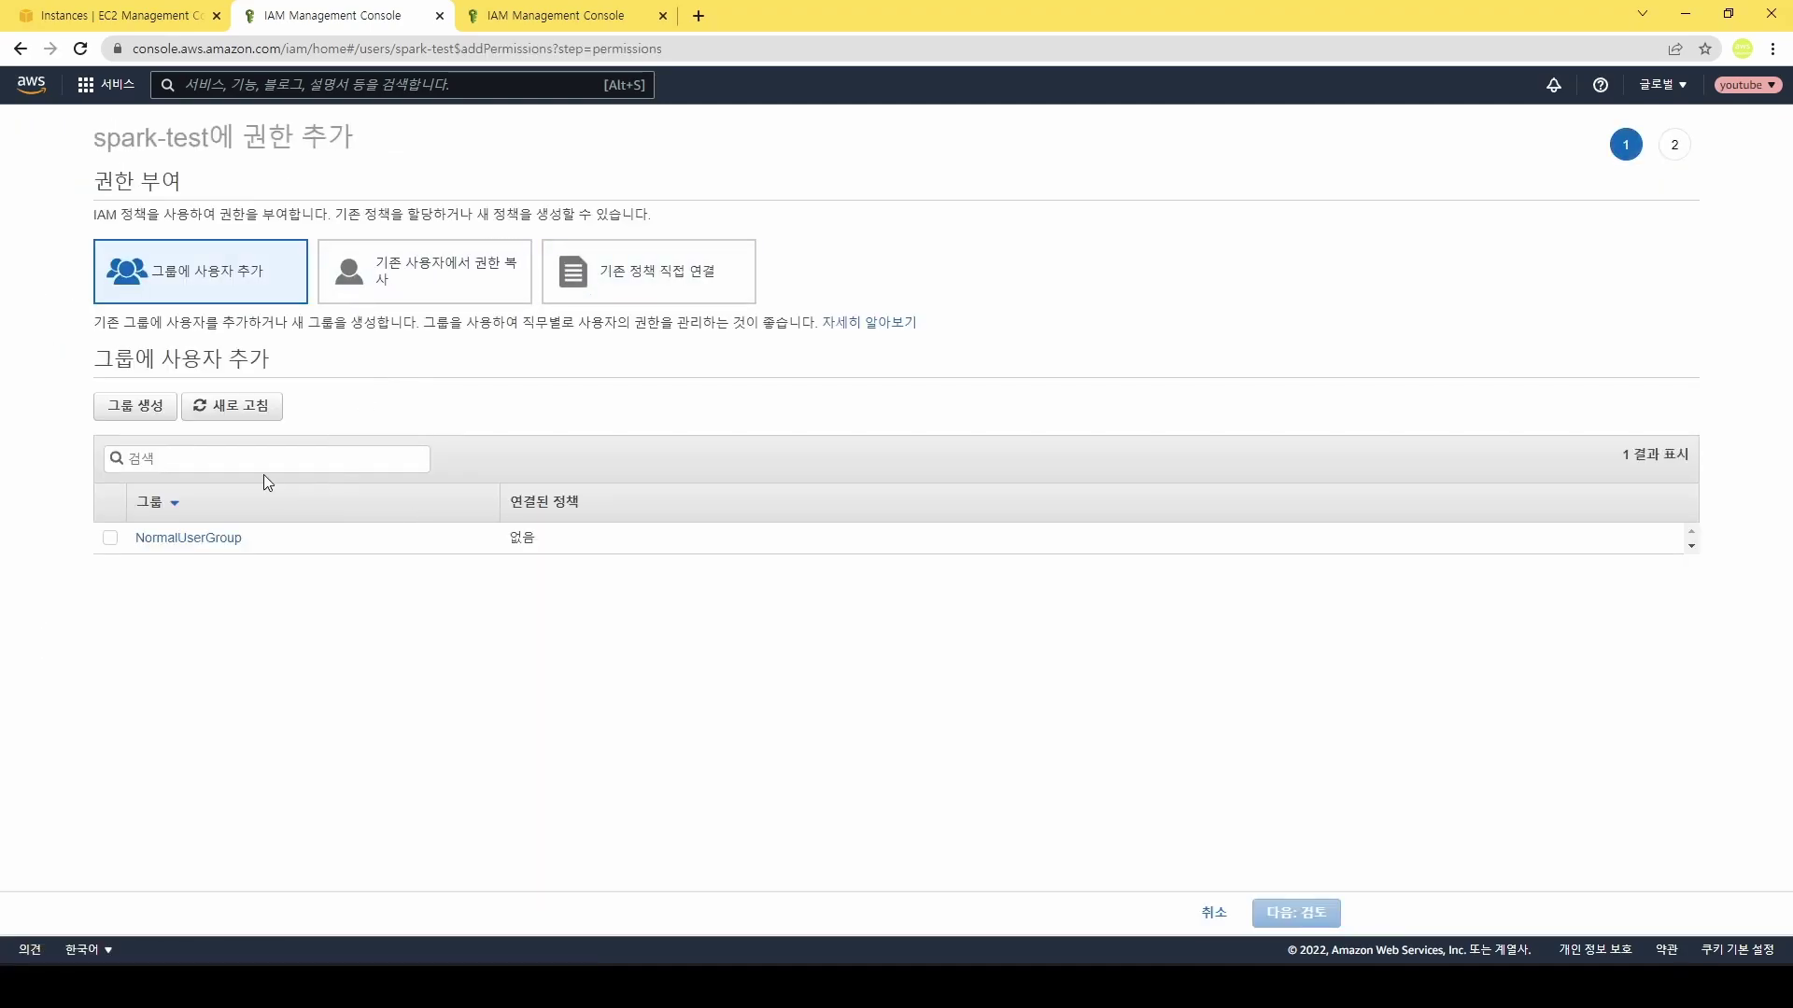
left_click(696, 279)
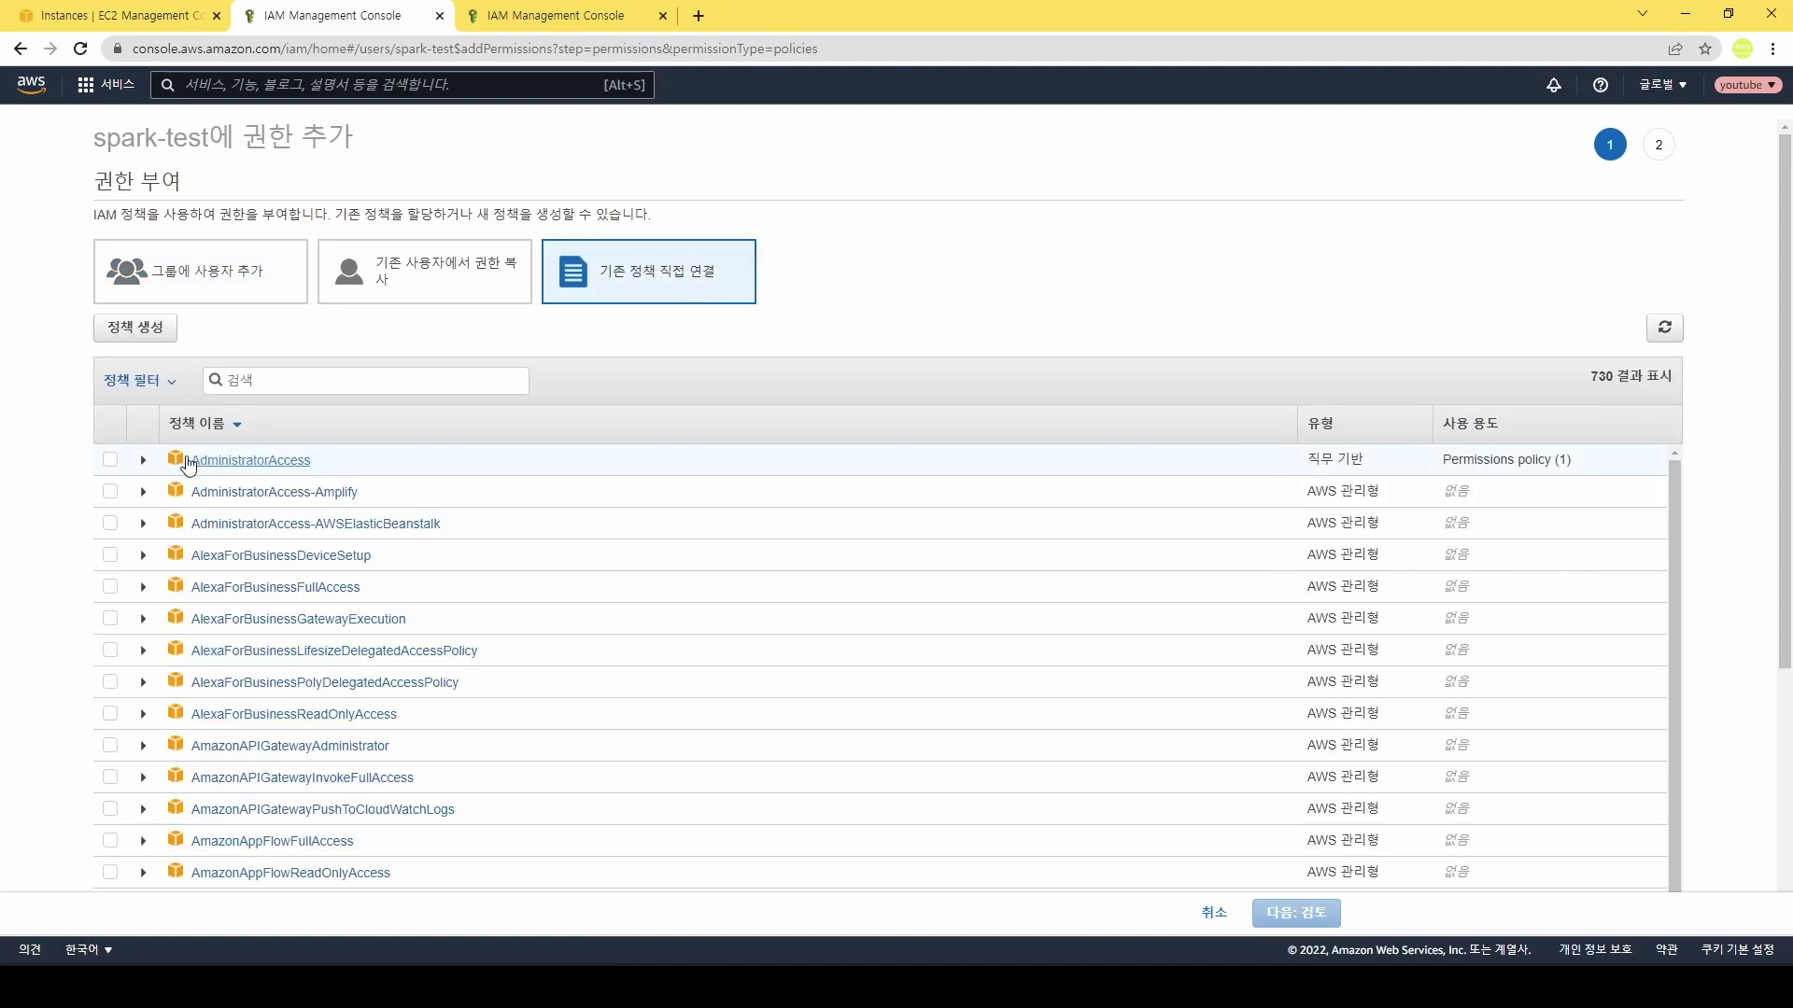
left_click(112, 463)
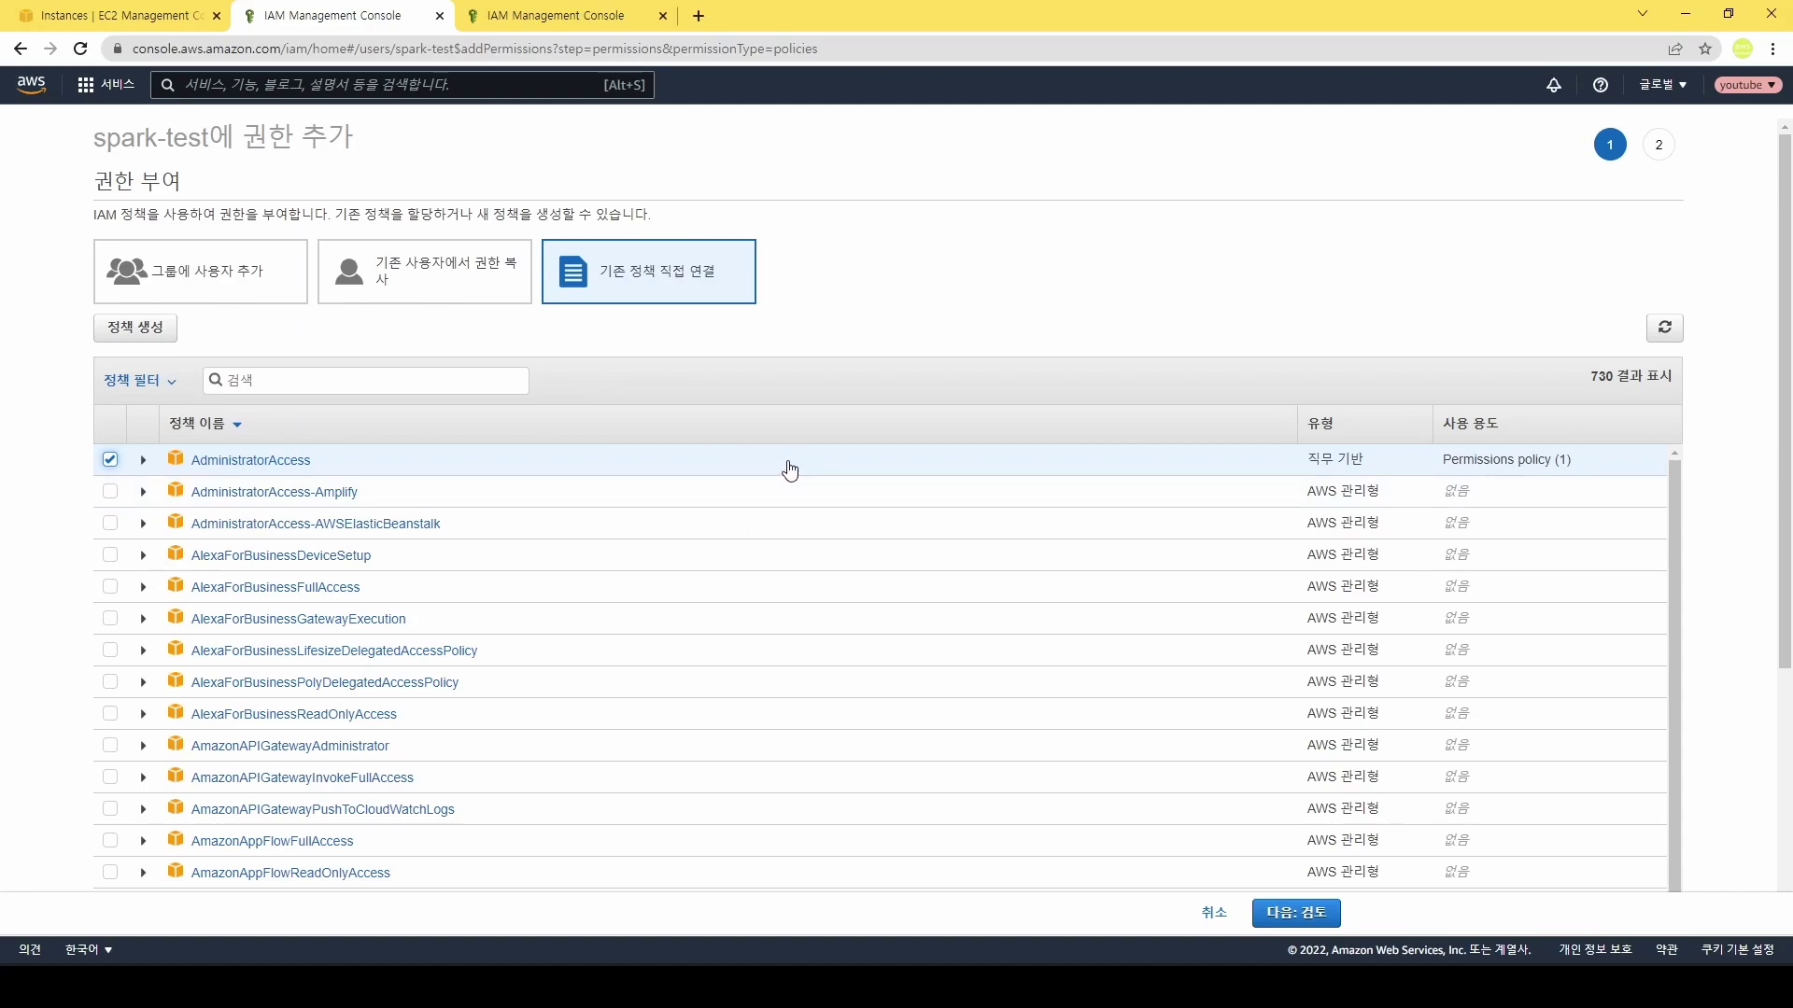
left_click(1321, 913)
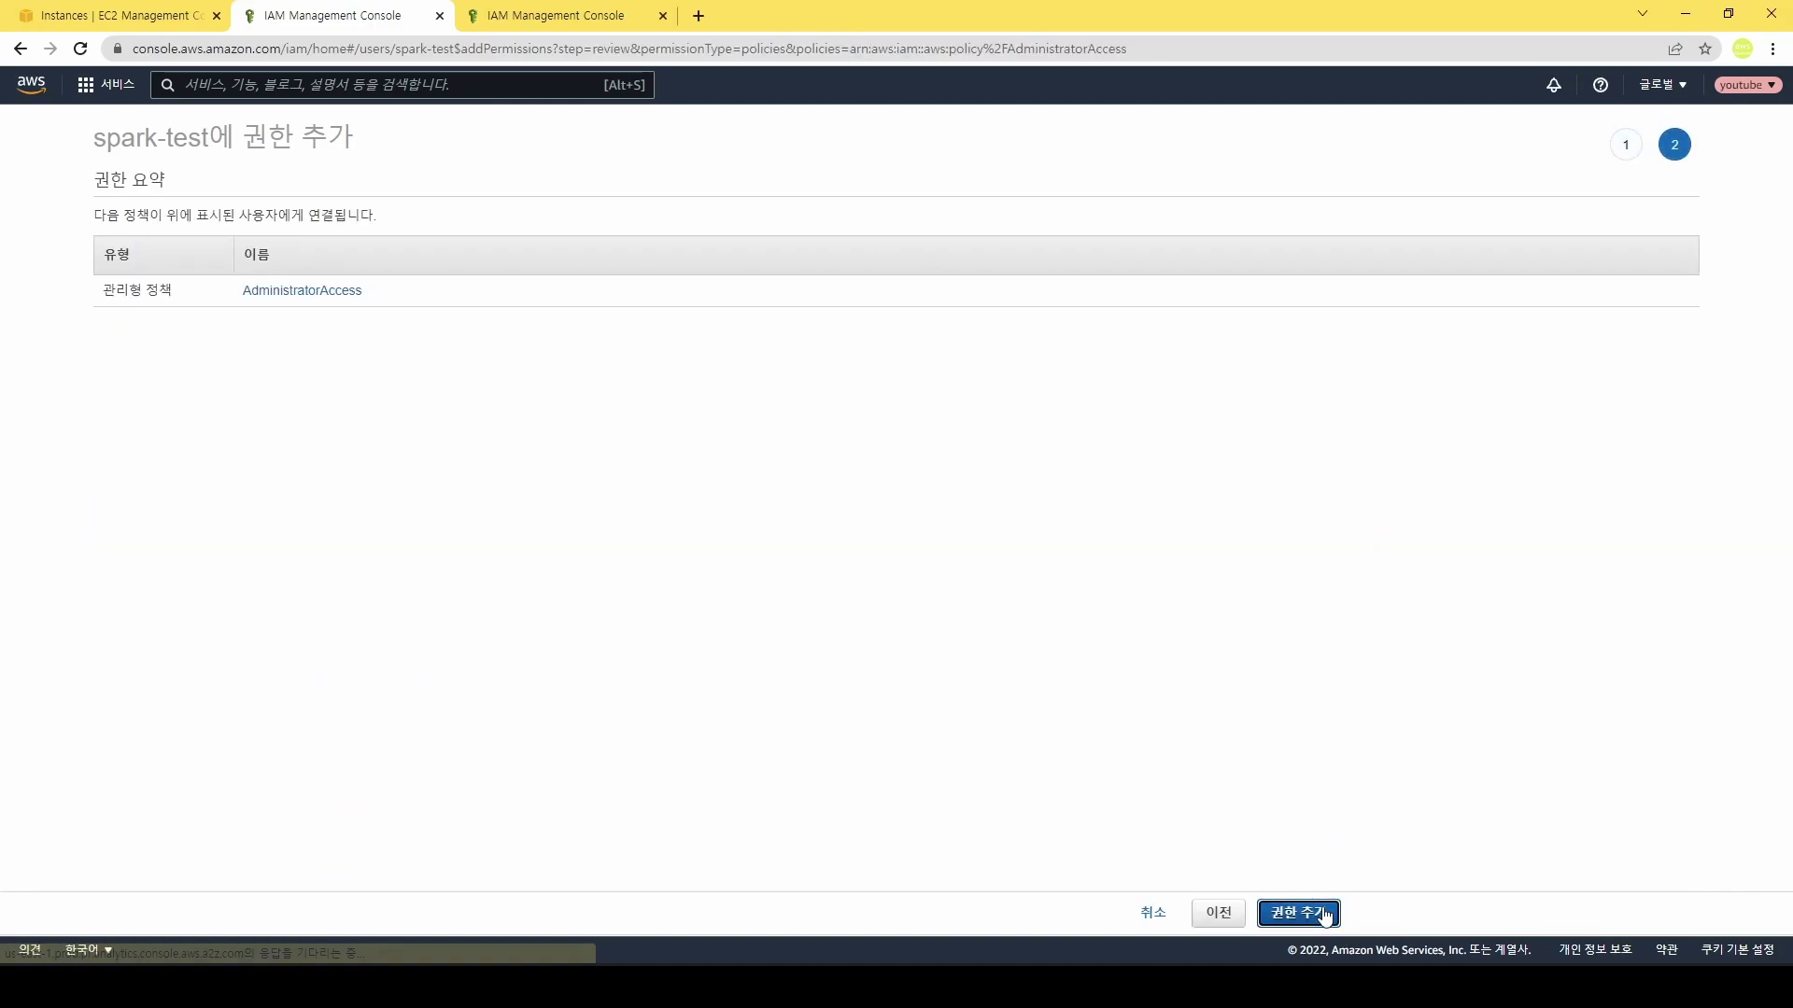
left_click(1324, 913)
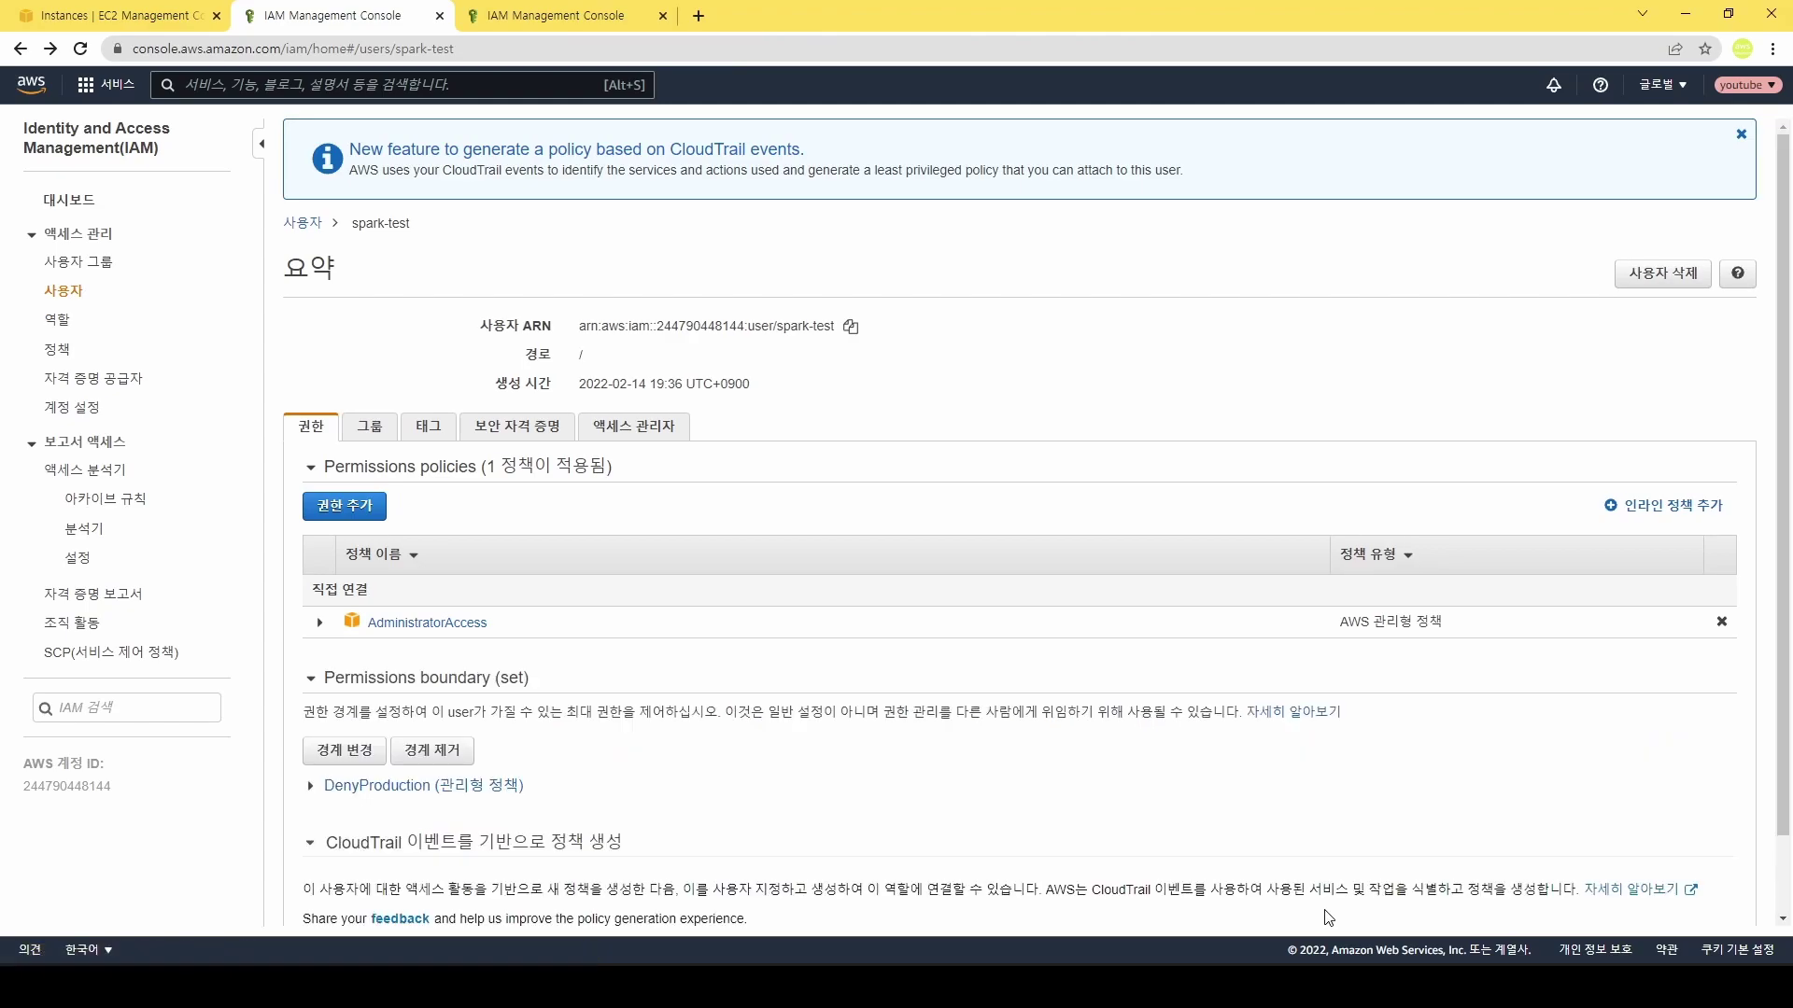
Examine the allow and deny statements in the DenyProduction boundary's JSON alongside the attached AdministratorAccess policy
scroll(546, 741, "down", 1)
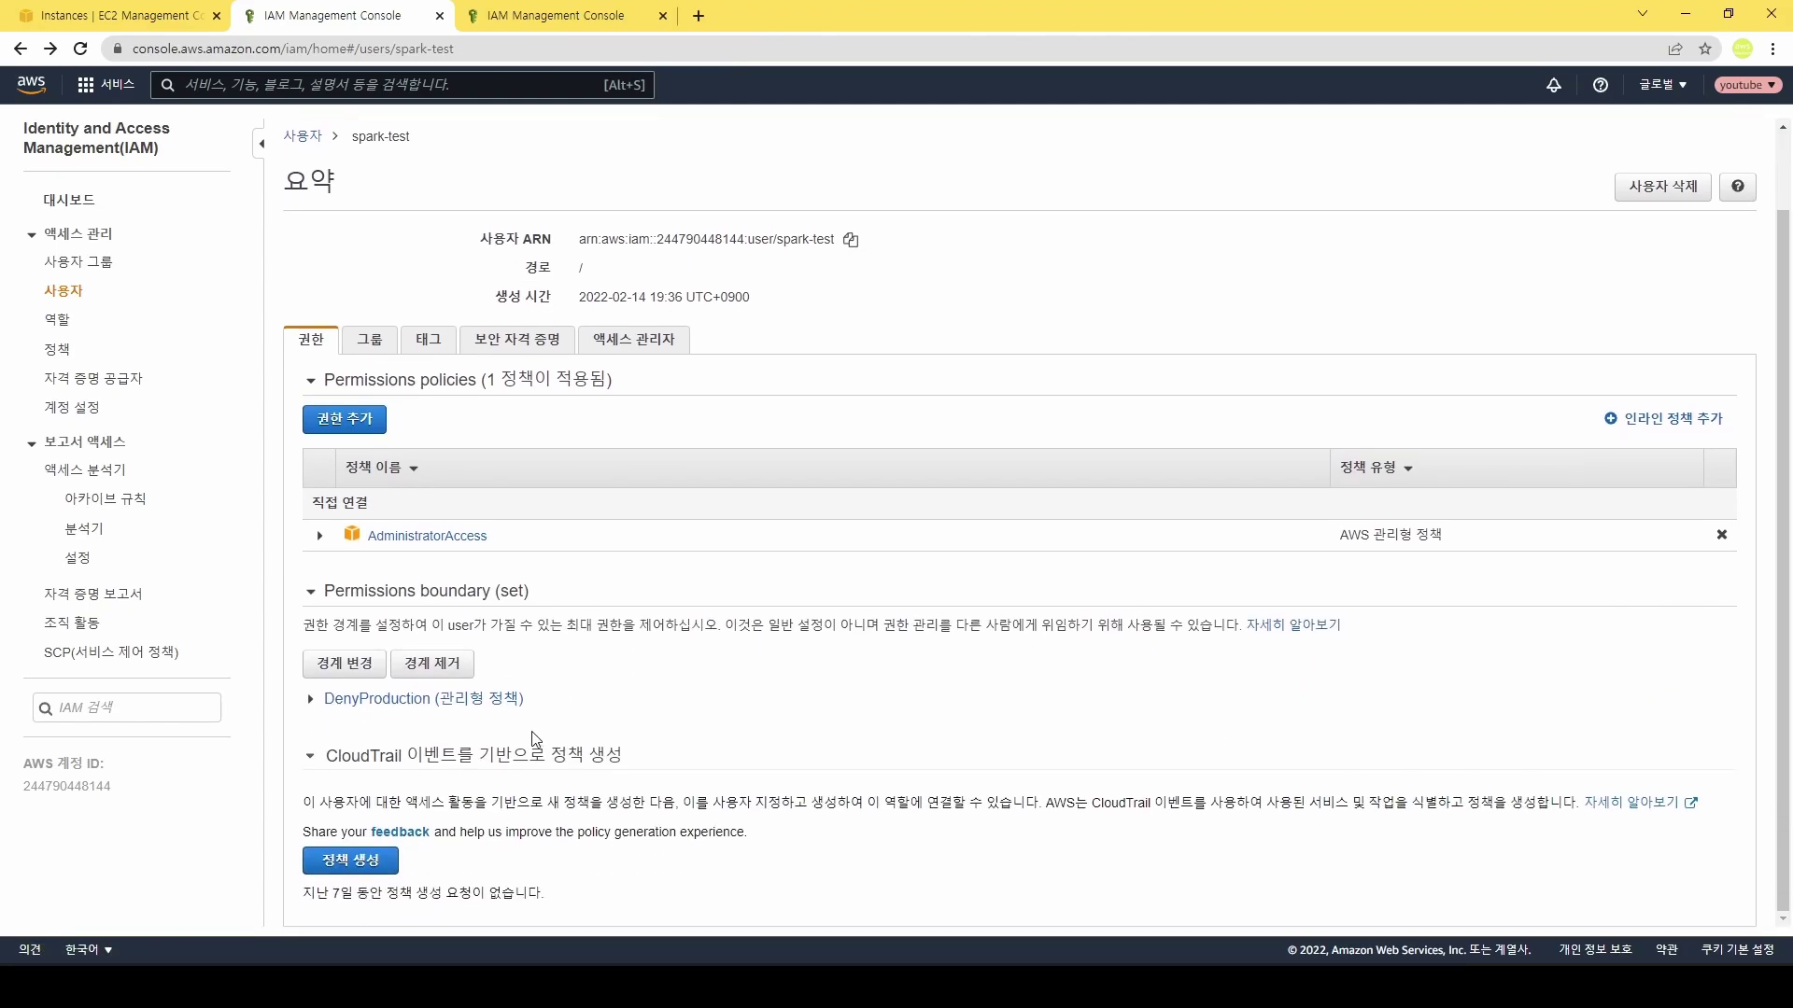
left_click(312, 699)
scroll(616, 671, "down", 3)
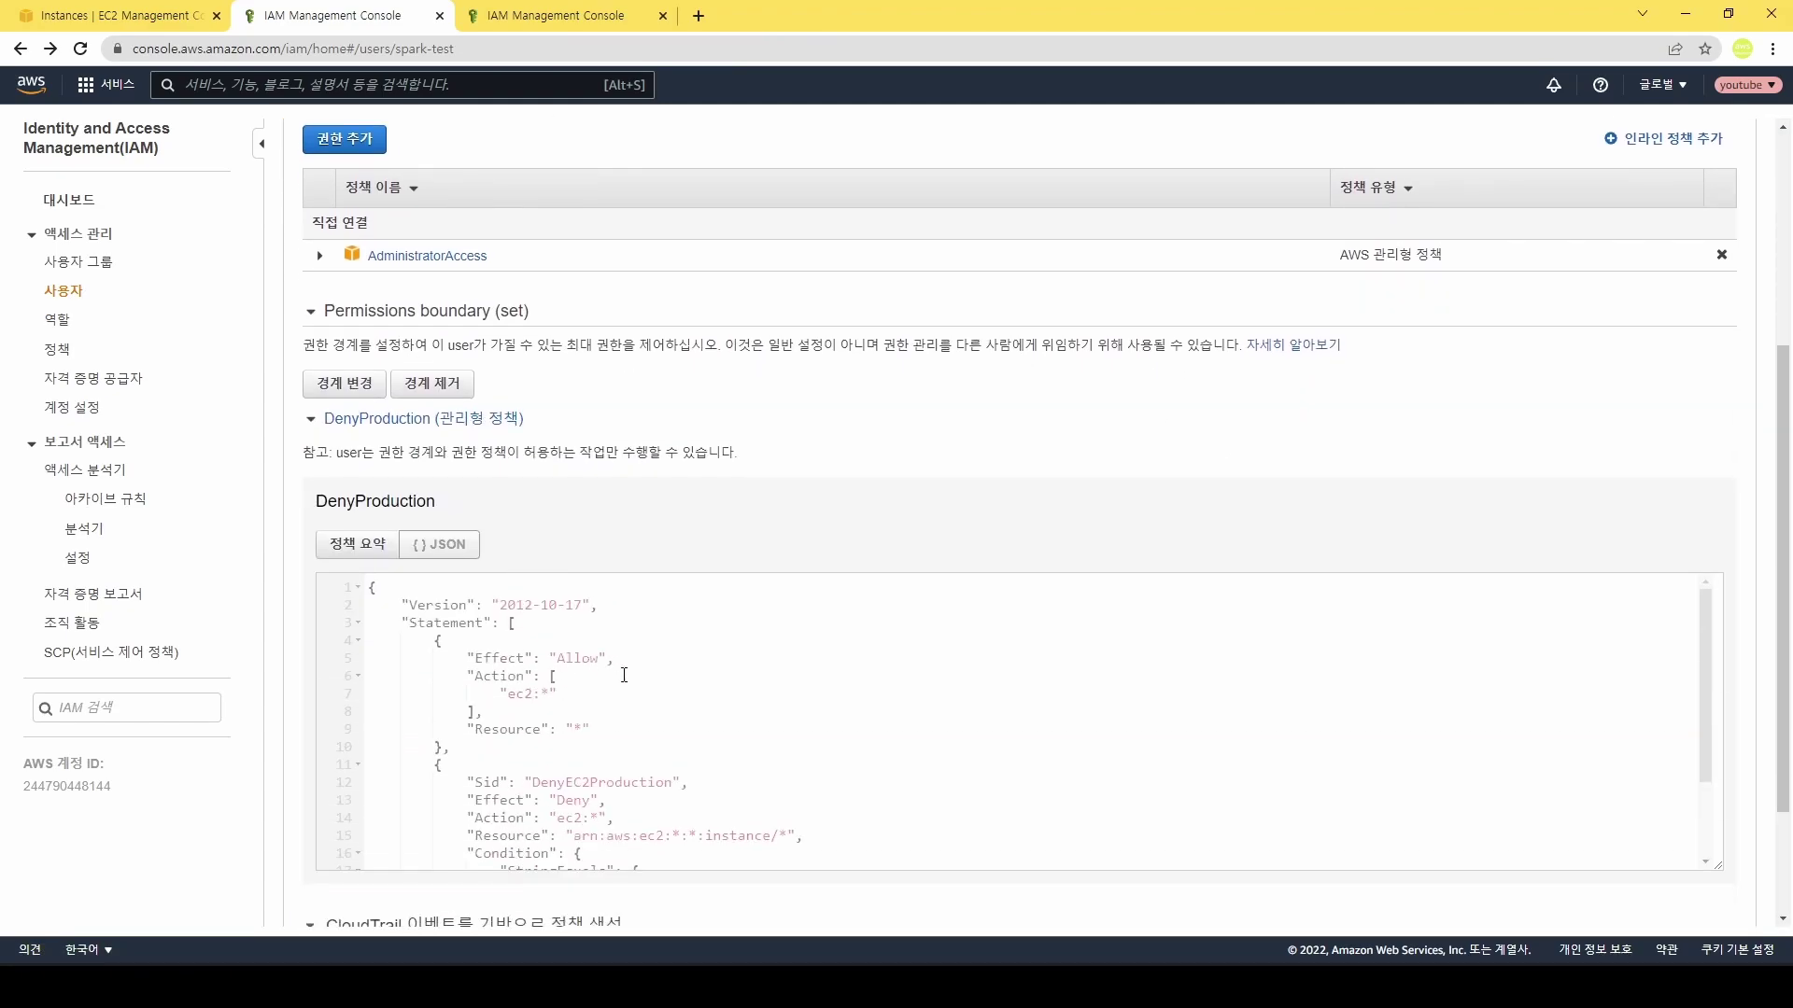
left_click_drag(432, 646, 636, 749)
scroll(636, 749, "down", 2)
left_click_drag(434, 654, 514, 838)
left_click(516, 838)
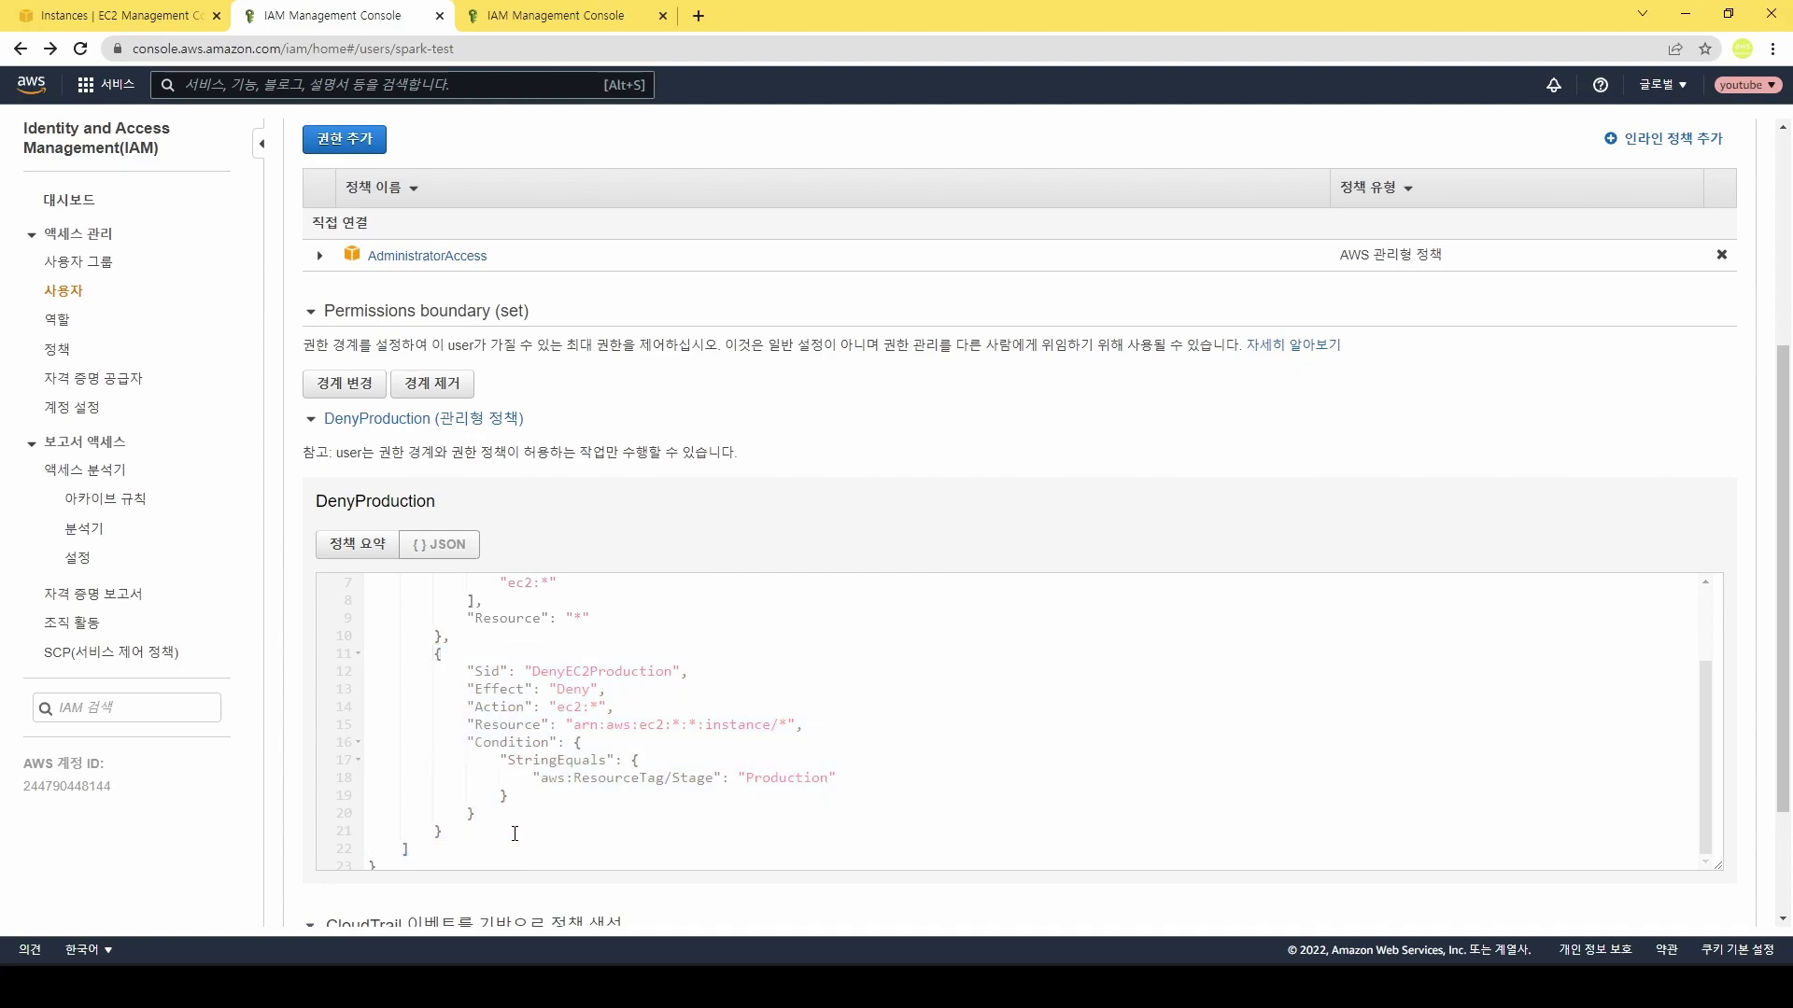
scroll(496, 819, "up", 2)
scroll(539, 713, "up", 2)
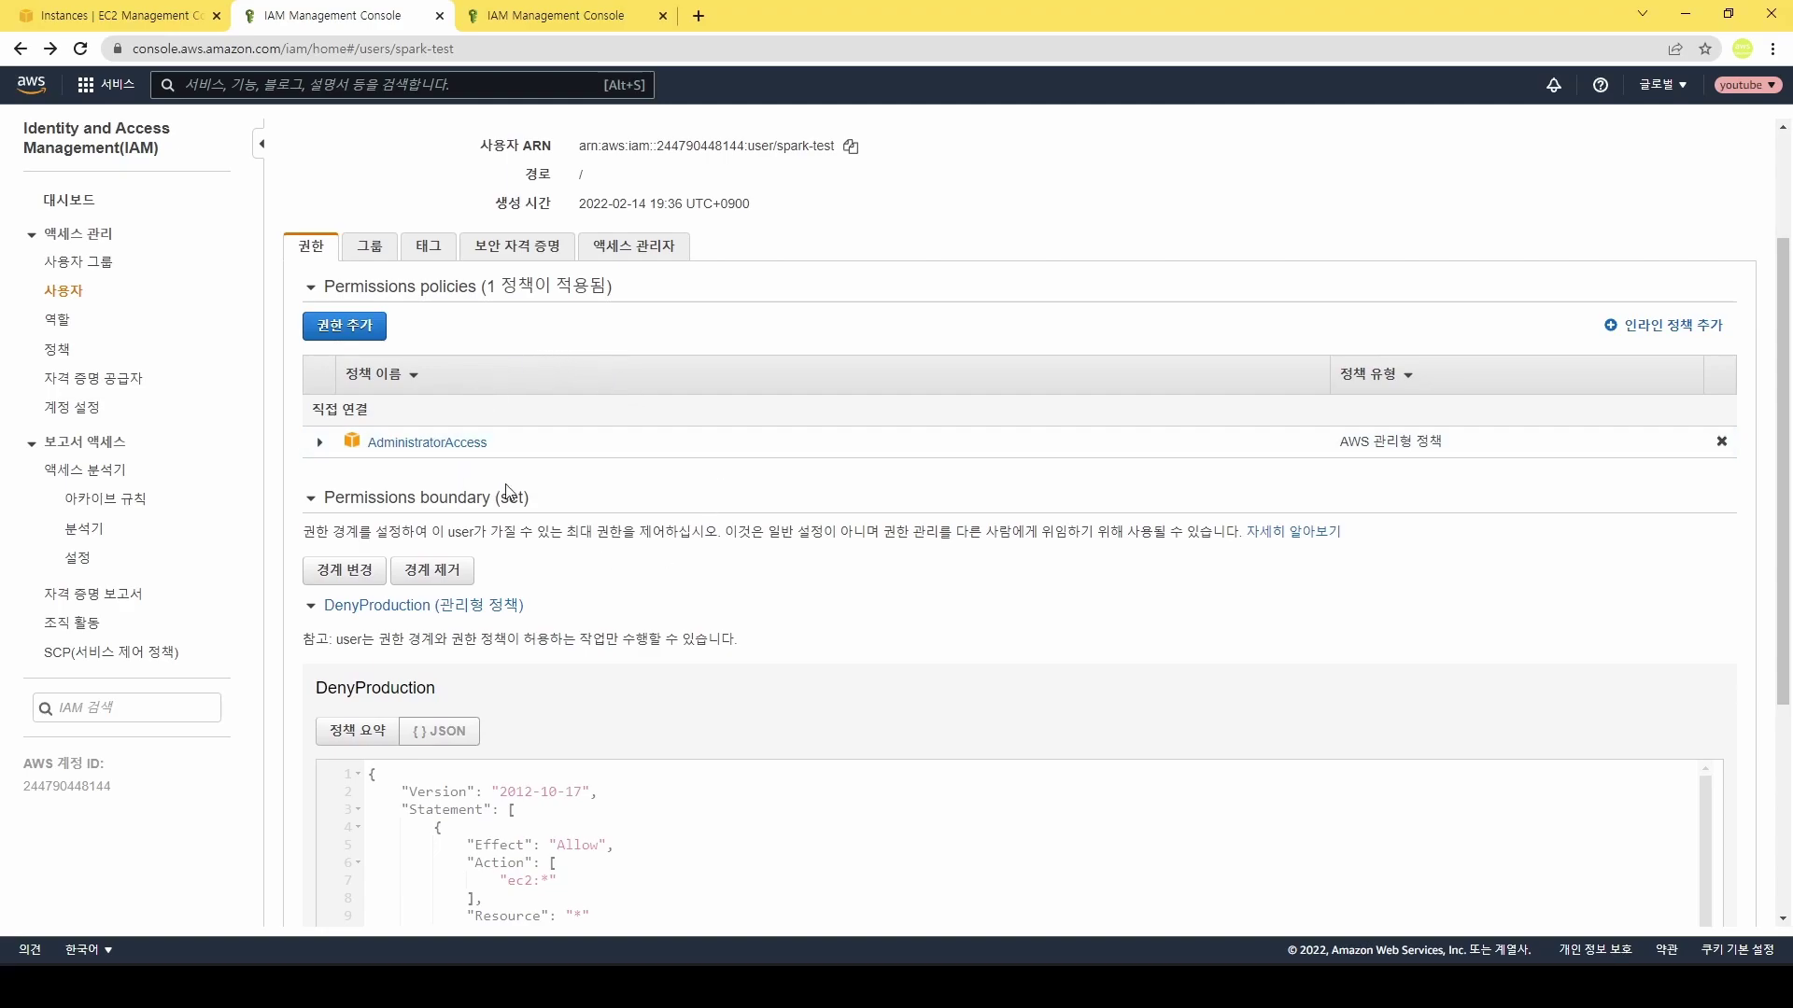
left_click_drag(546, 884, 484, 877)
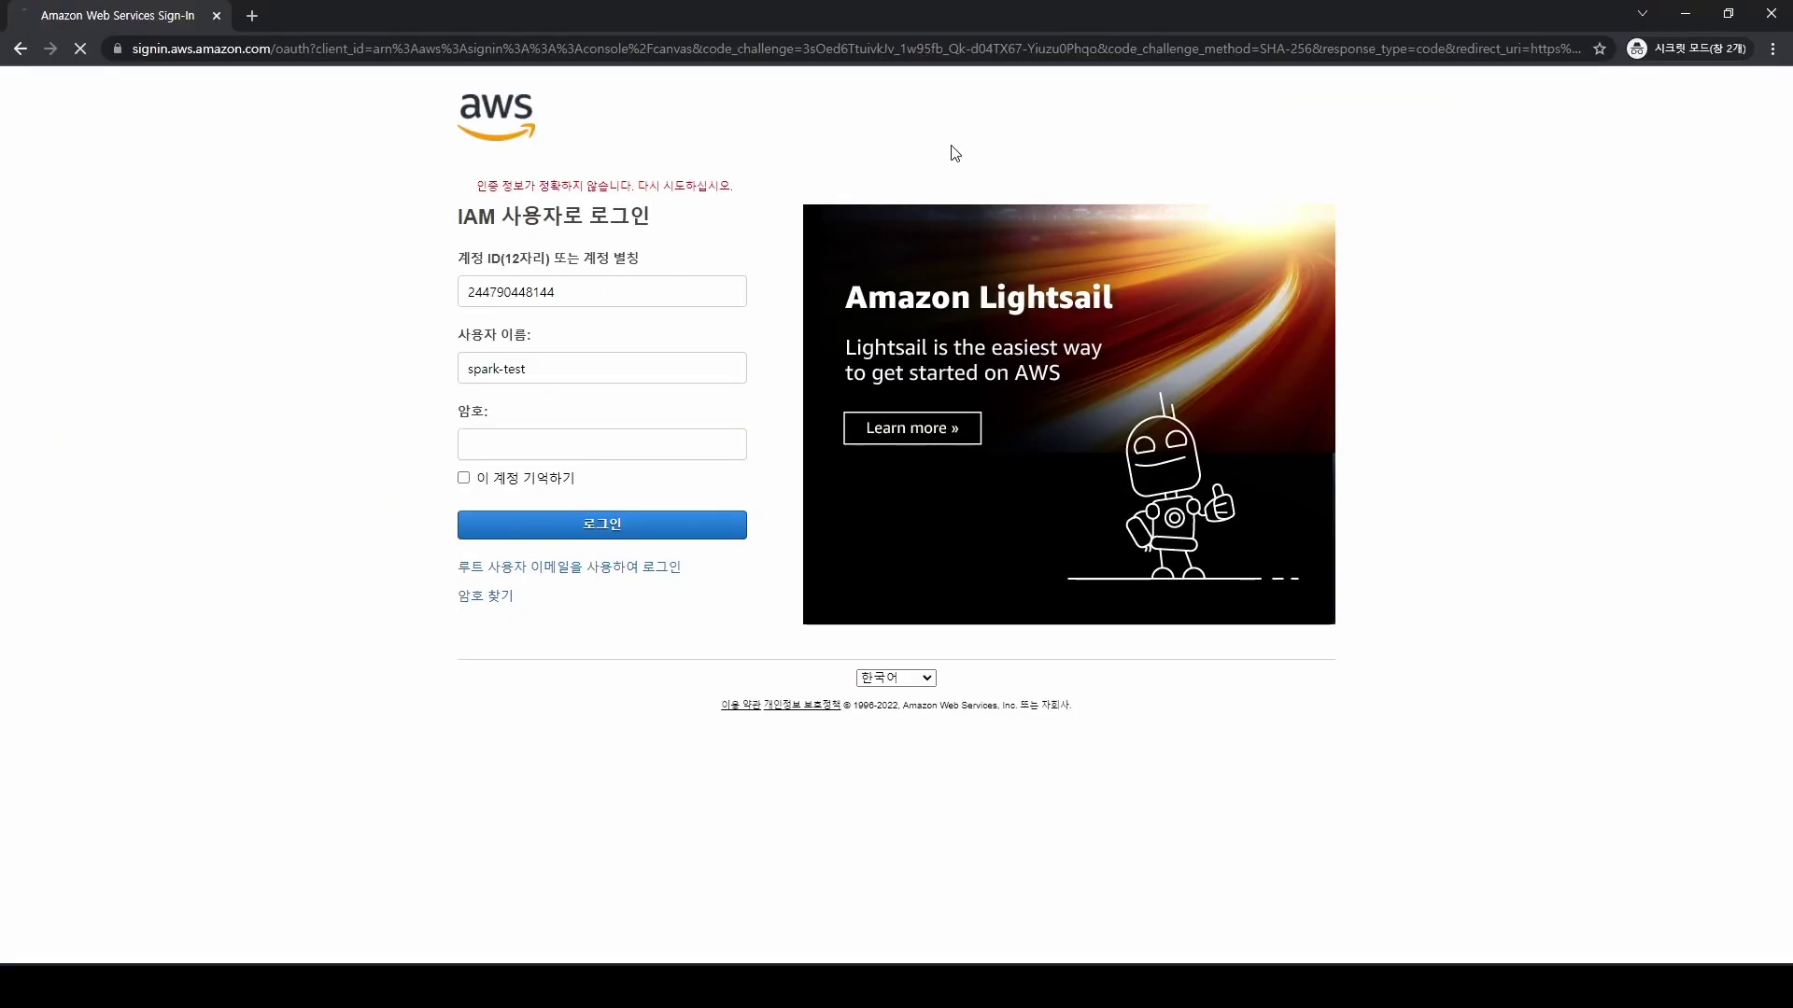
In the incognito browser window, sign in as IAM user spark-test with the account ID and the account password
left_click(622, 259)
key("ctrl+v")
left_click(620, 336)
type("spark-test")
key("Tab")
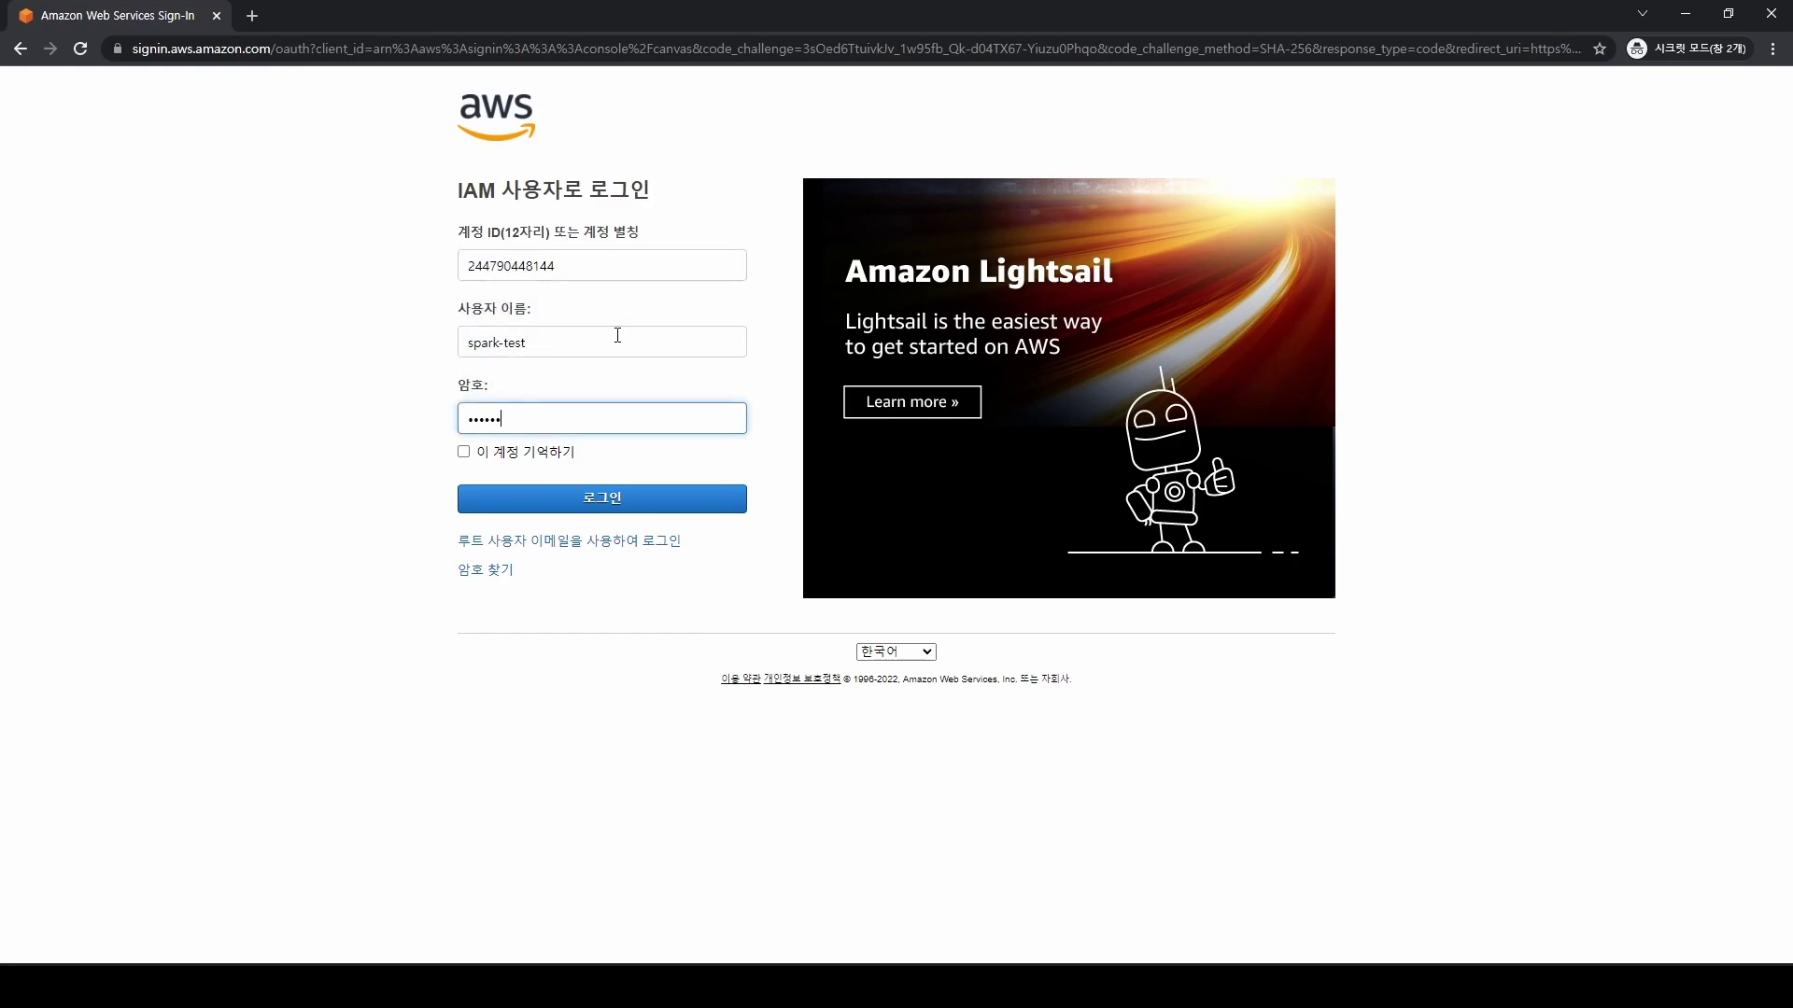
key("Return")
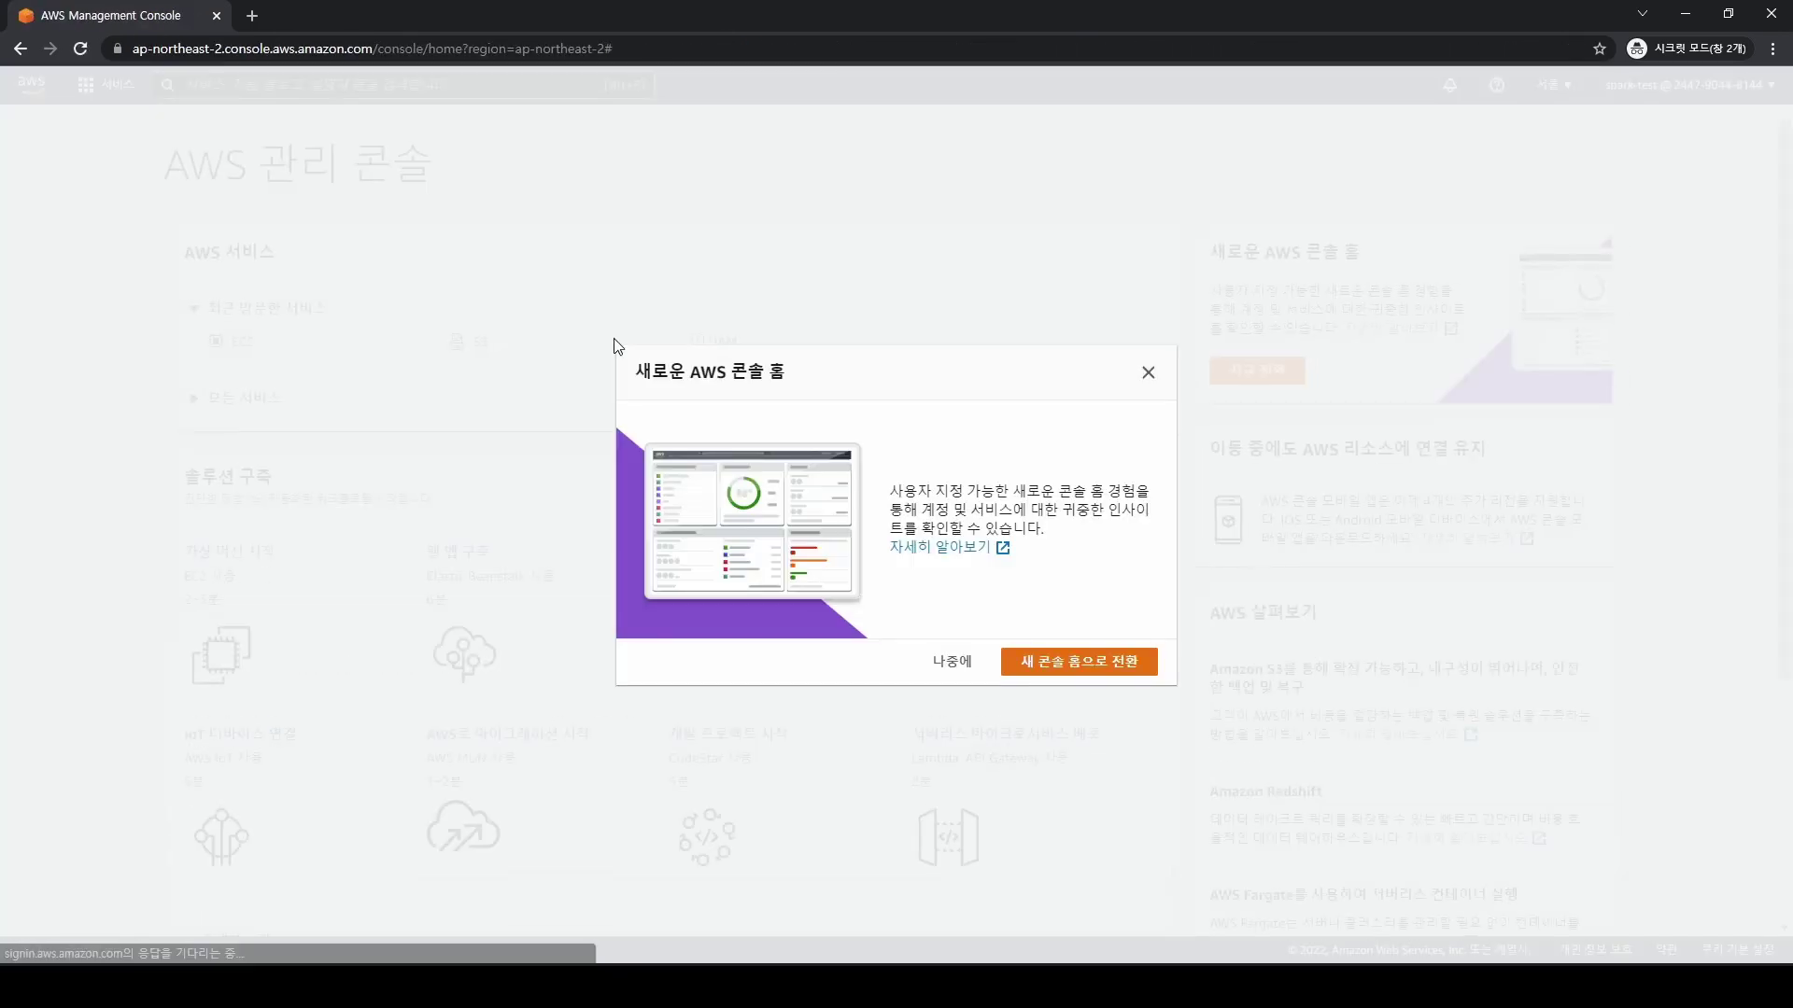
Dismiss the new console home prompt and check spark-test's access to the S3 bucket list
left_click(1148, 372)
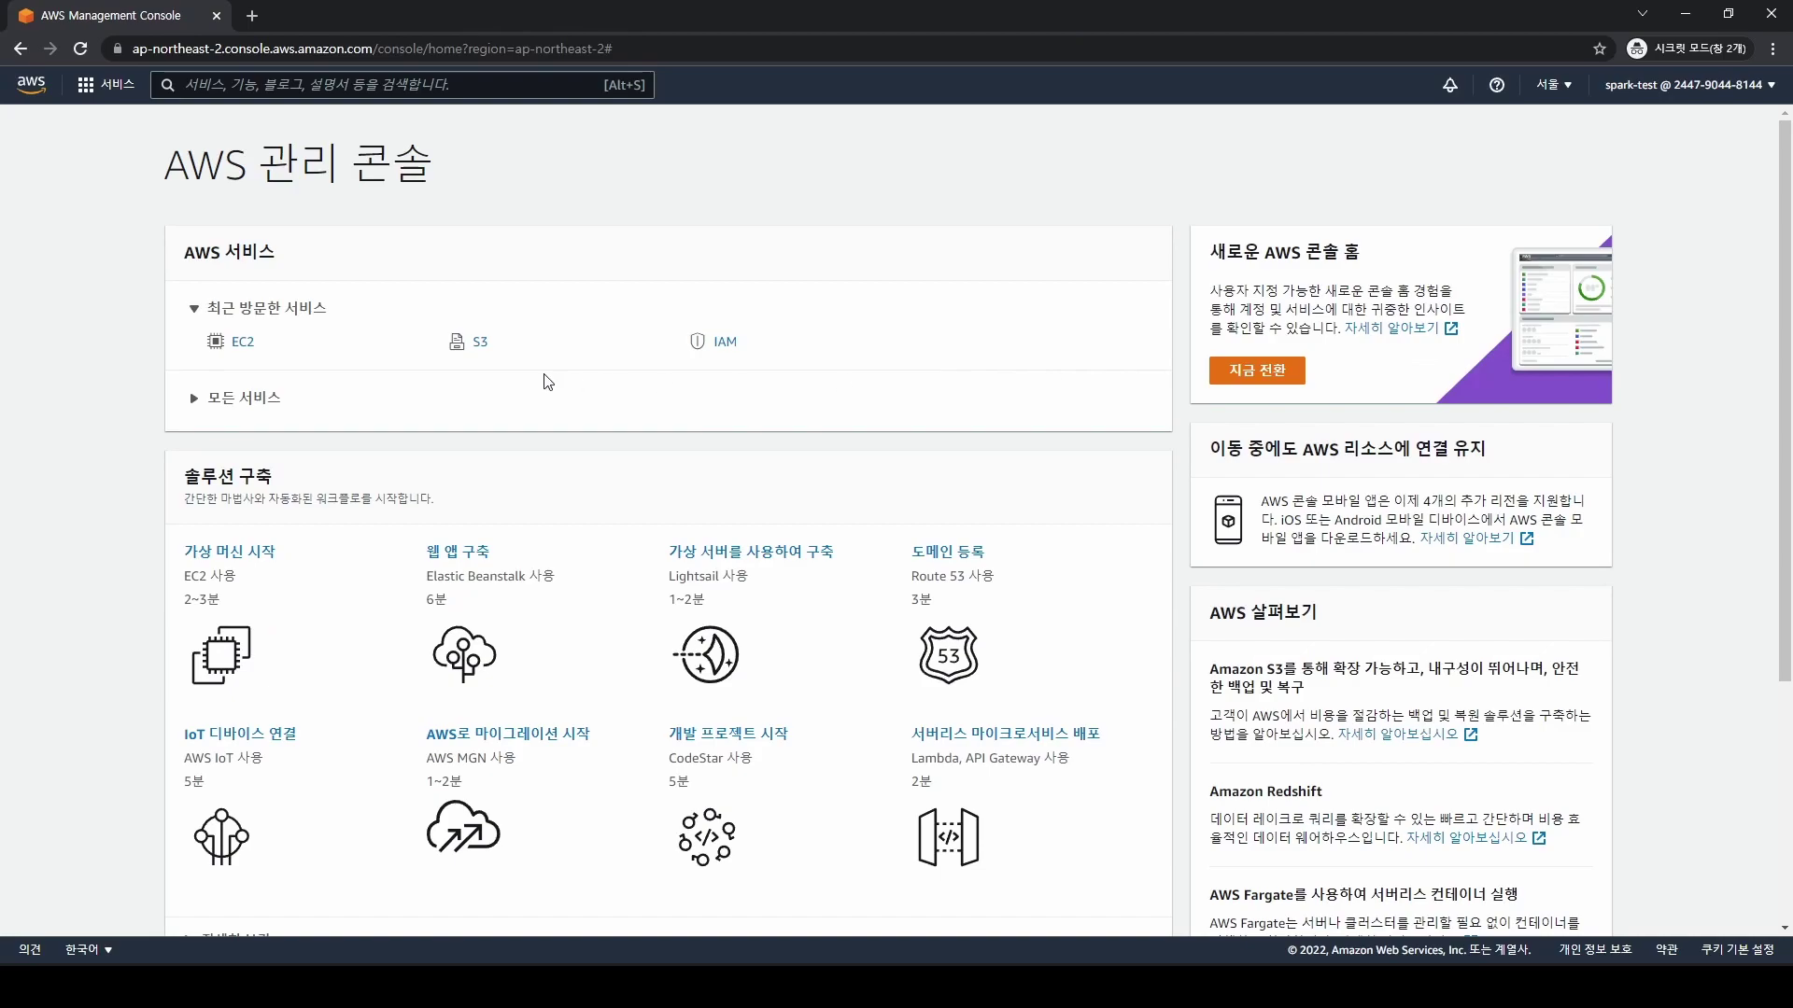
left_click(481, 344)
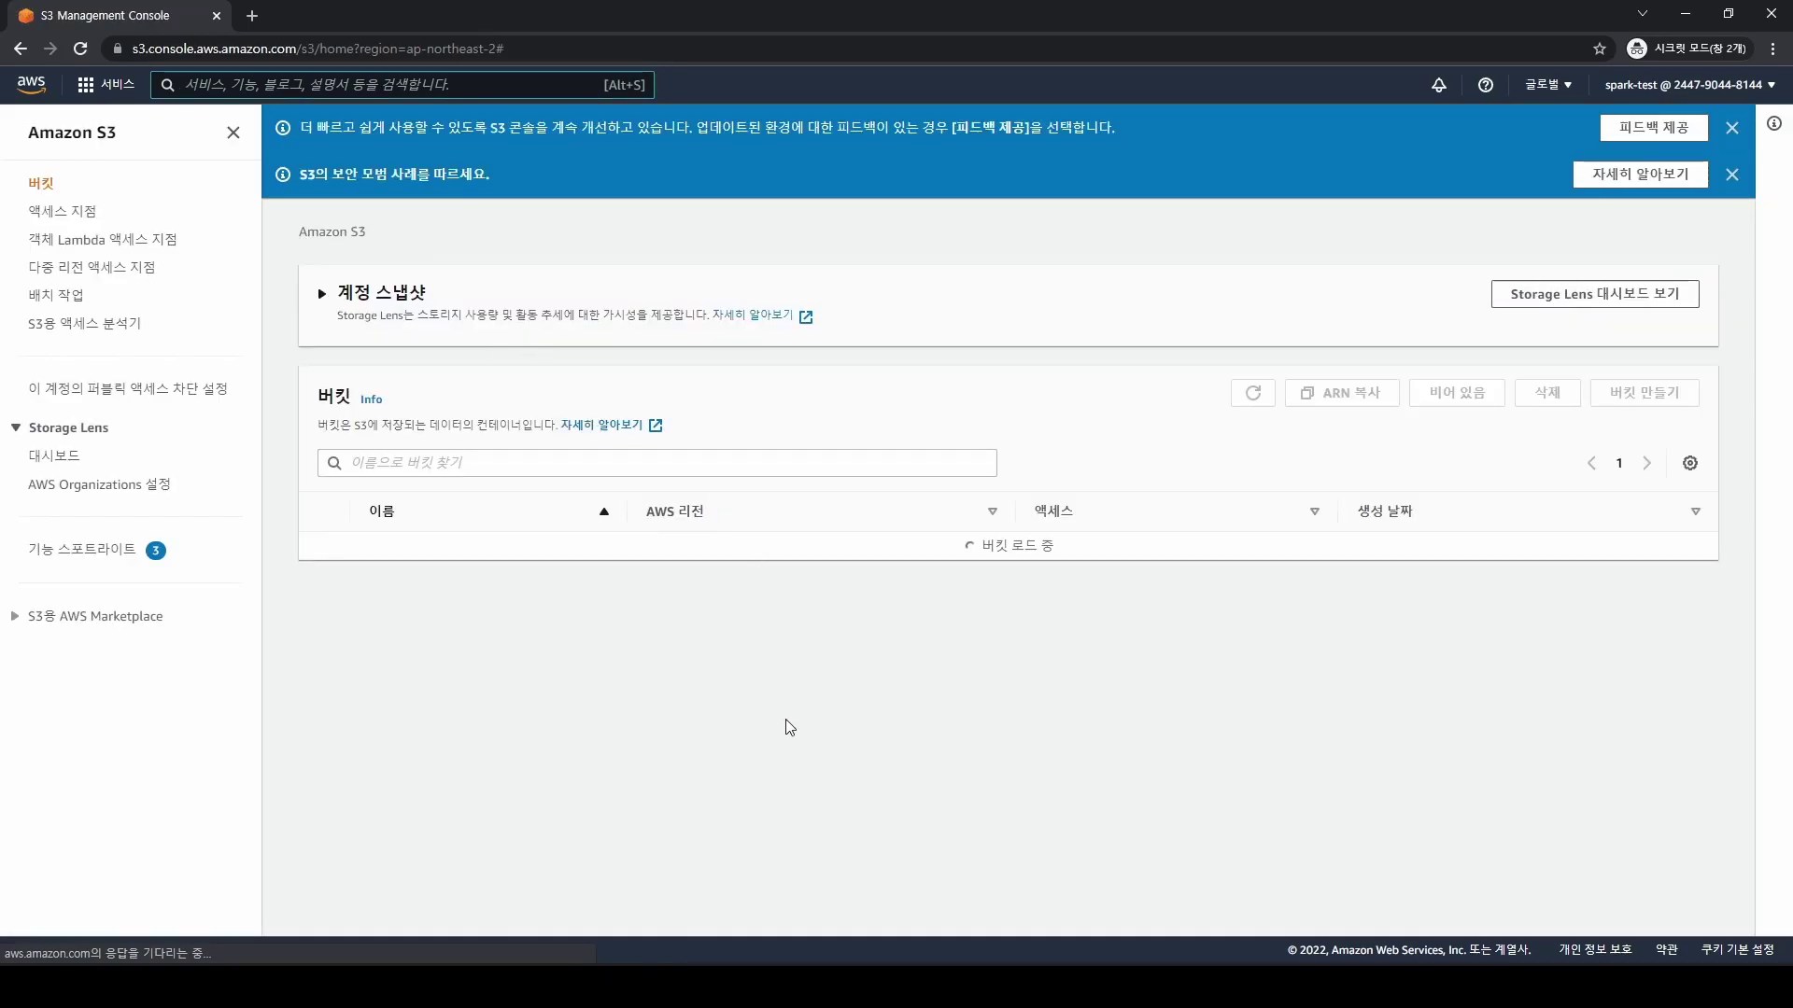
left_click_drag(389, 581, 950, 633)
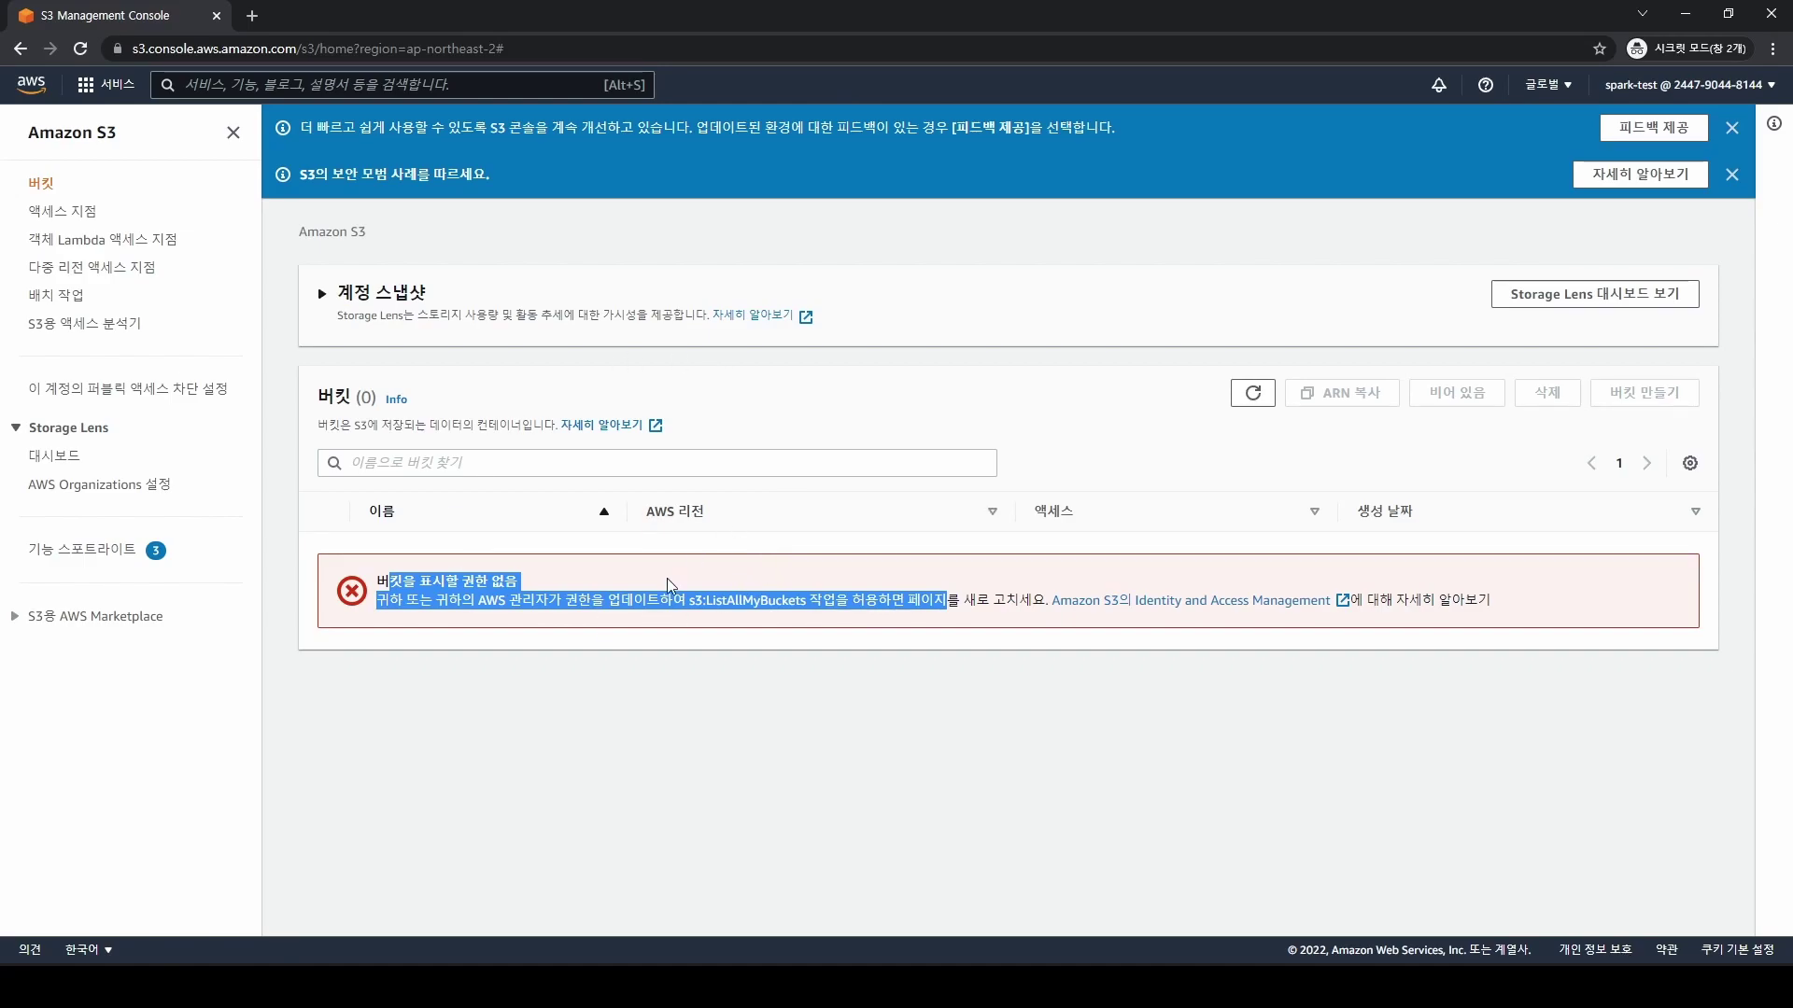
left_click(653, 602)
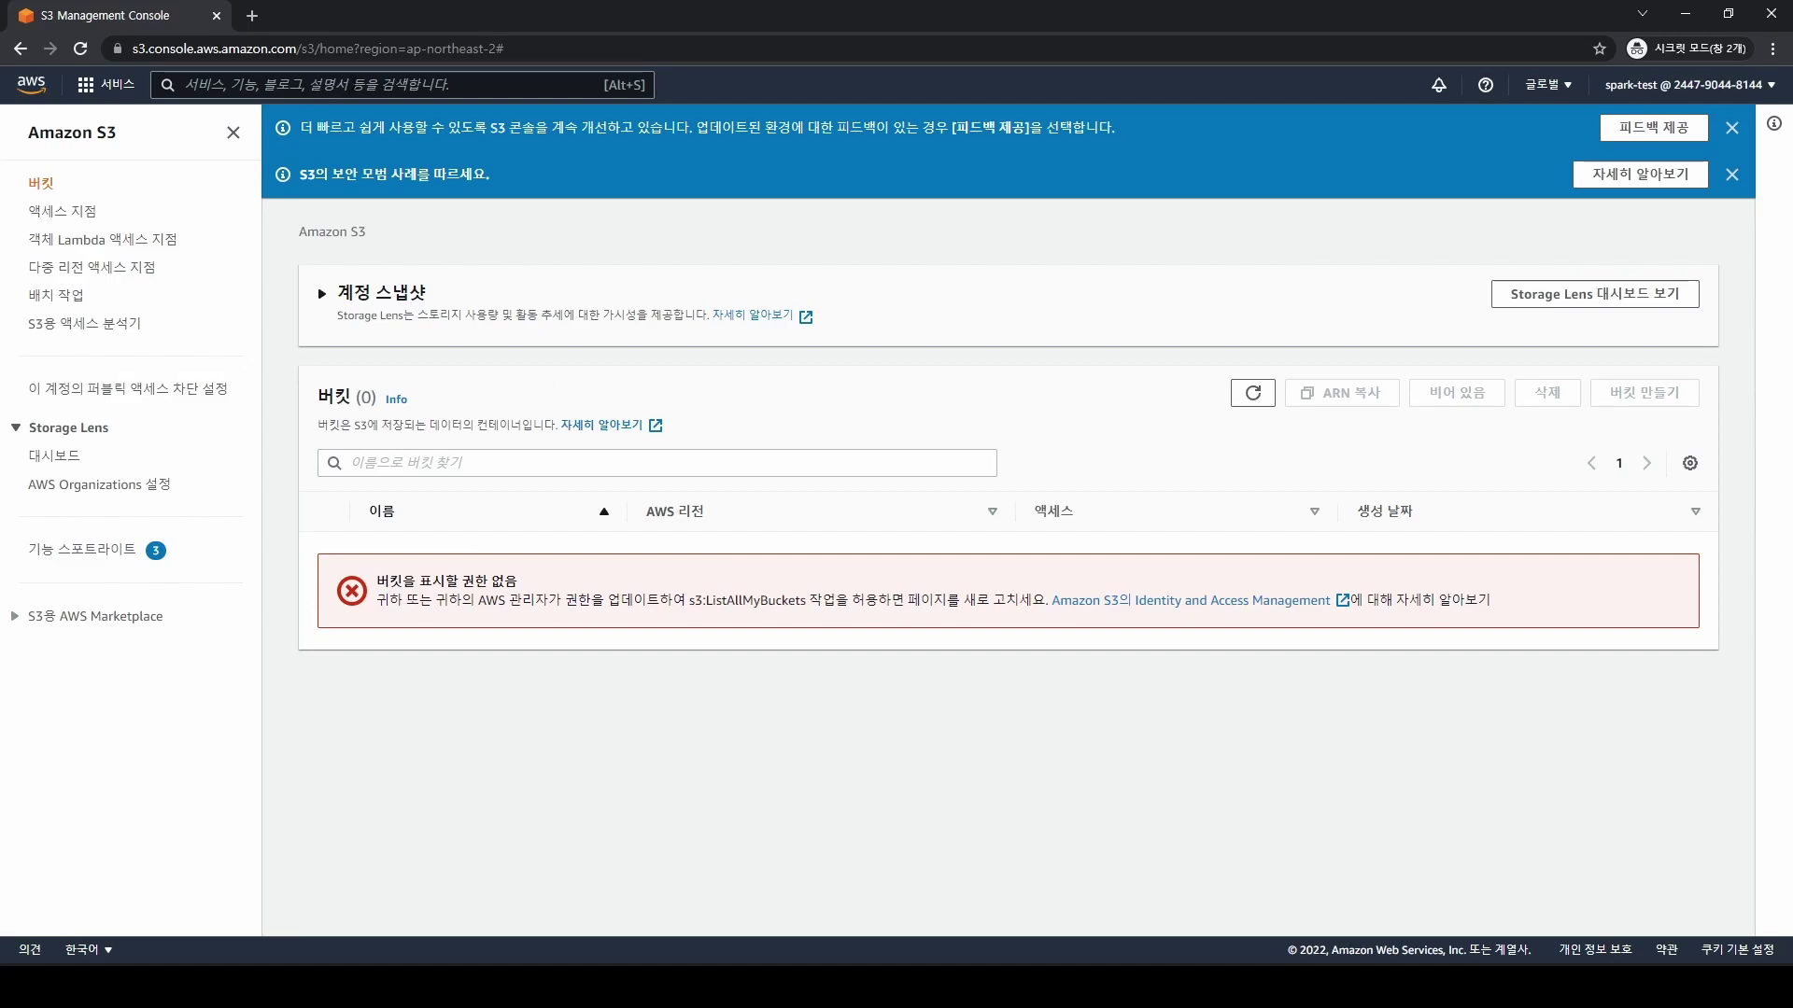
Find the DynamoDB service and check spark-test's access to its dashboard and item explorer
type("dynamo")
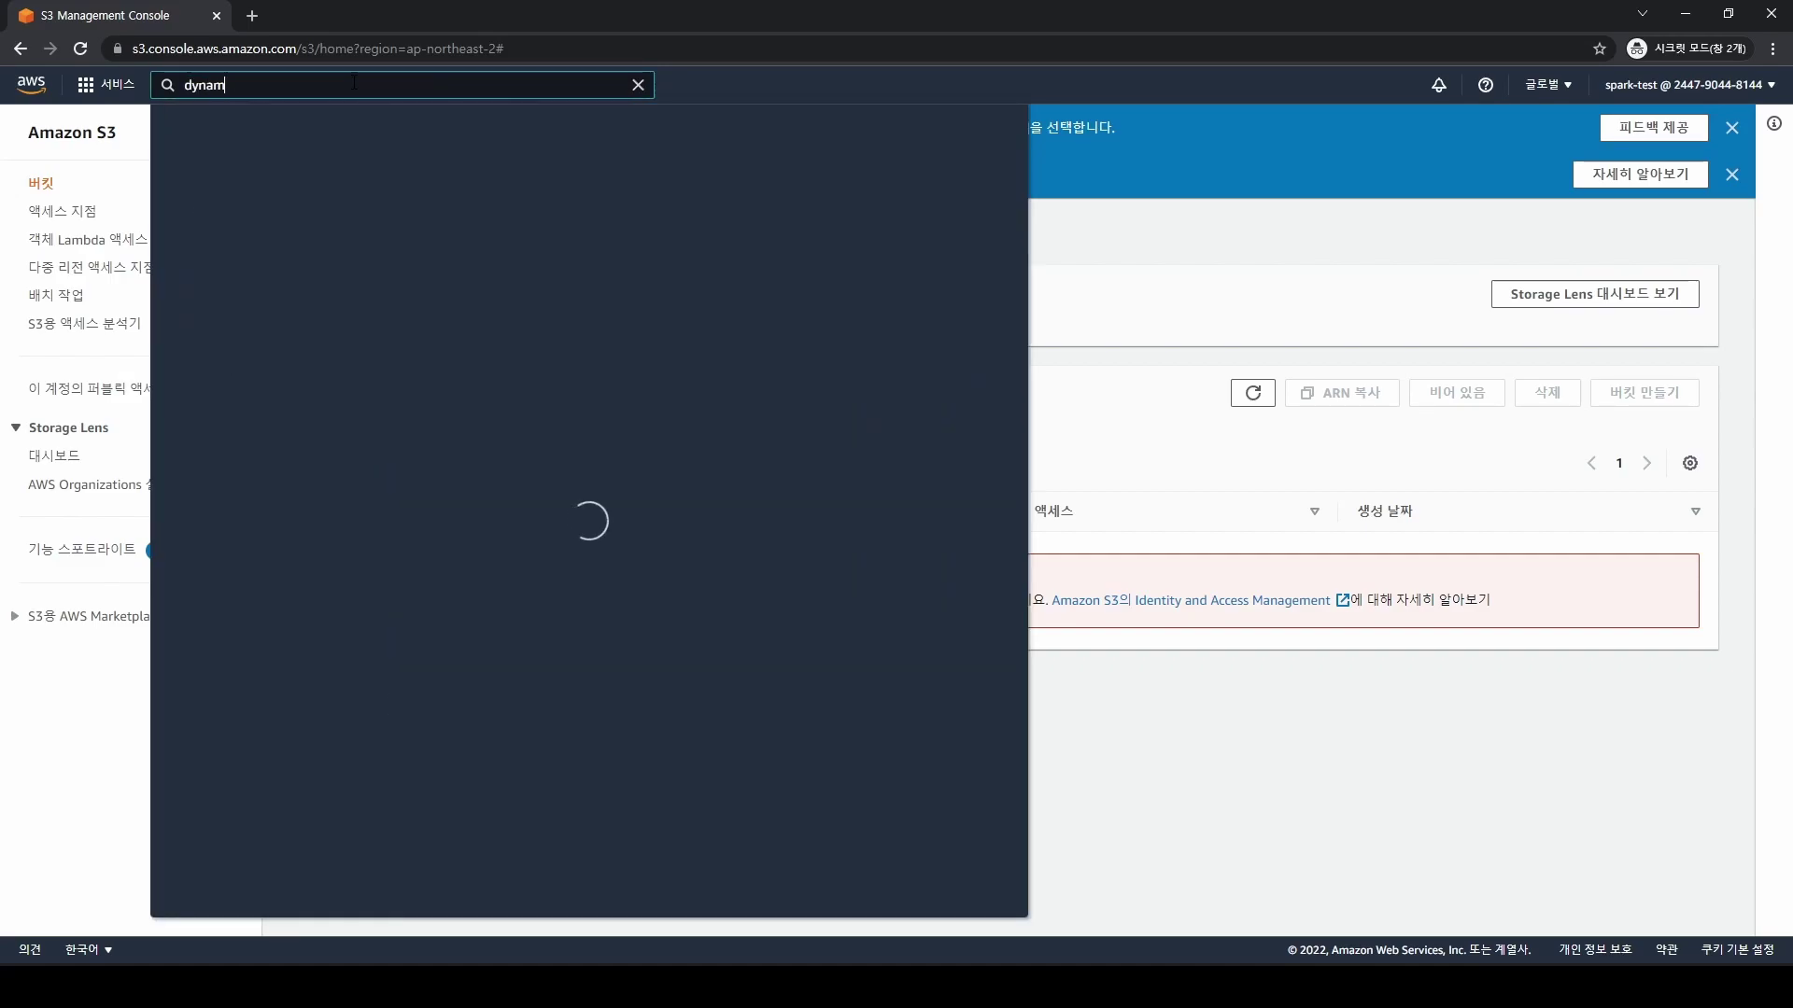
left_click(471, 229)
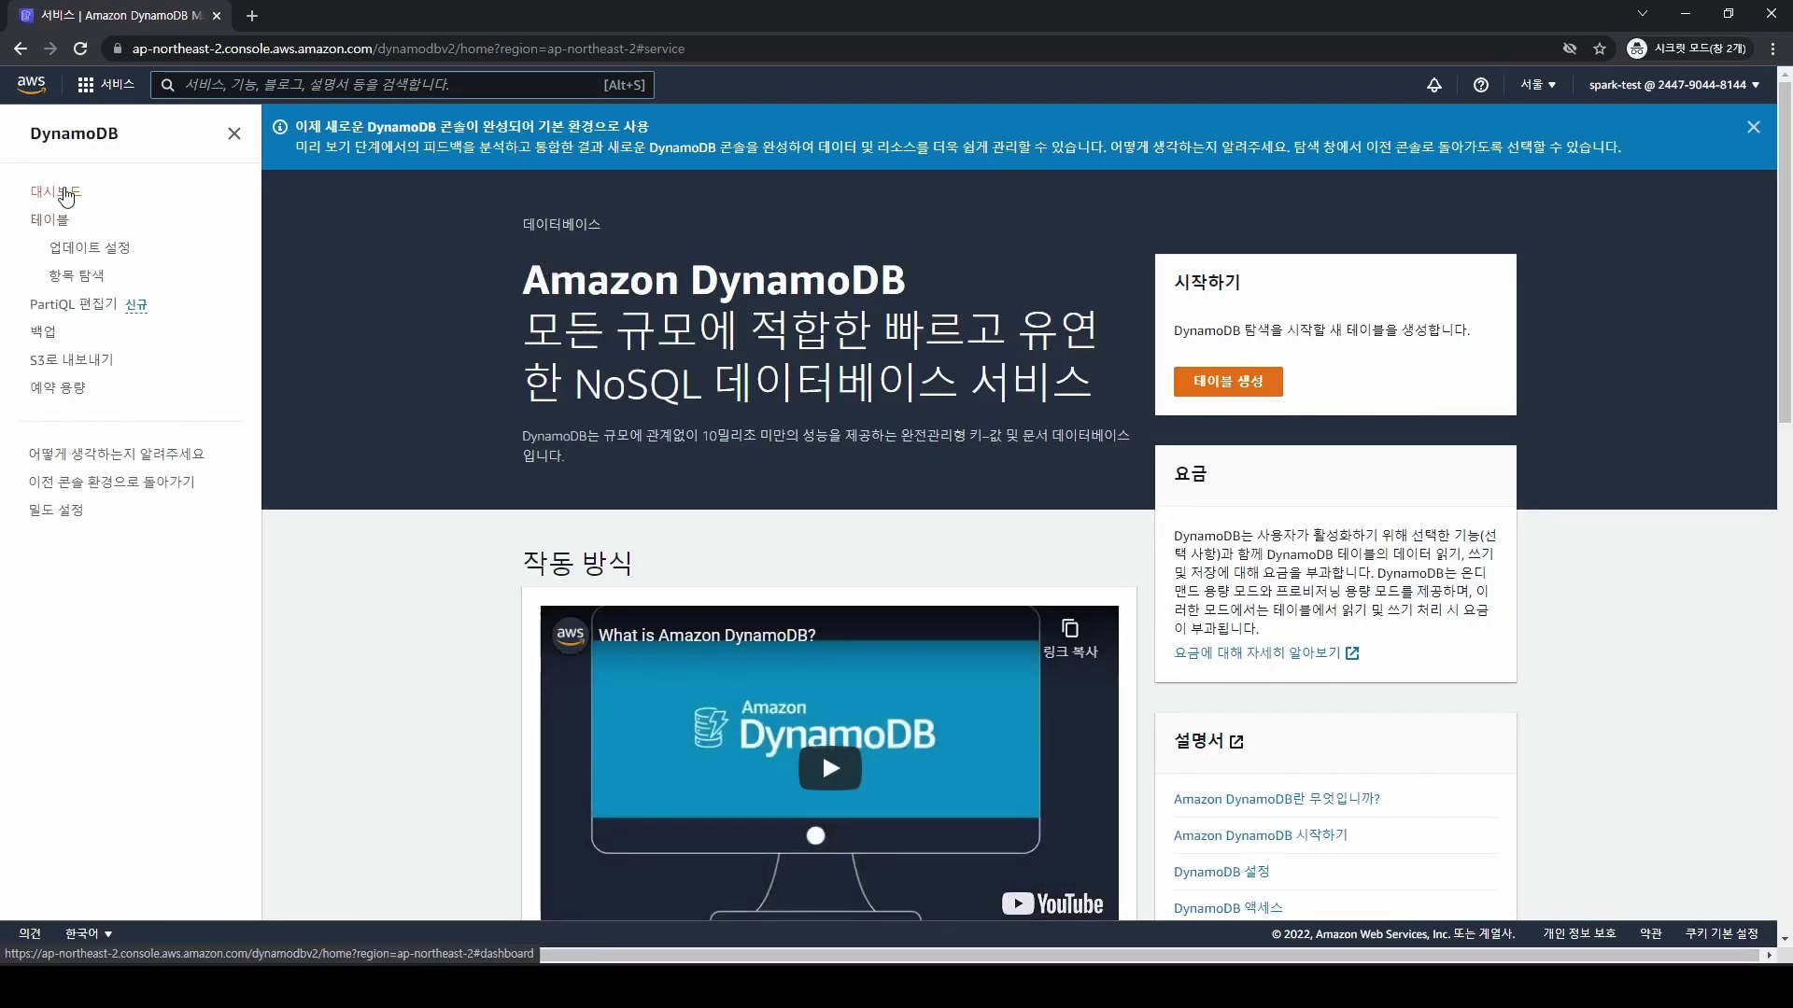
left_click(66, 191)
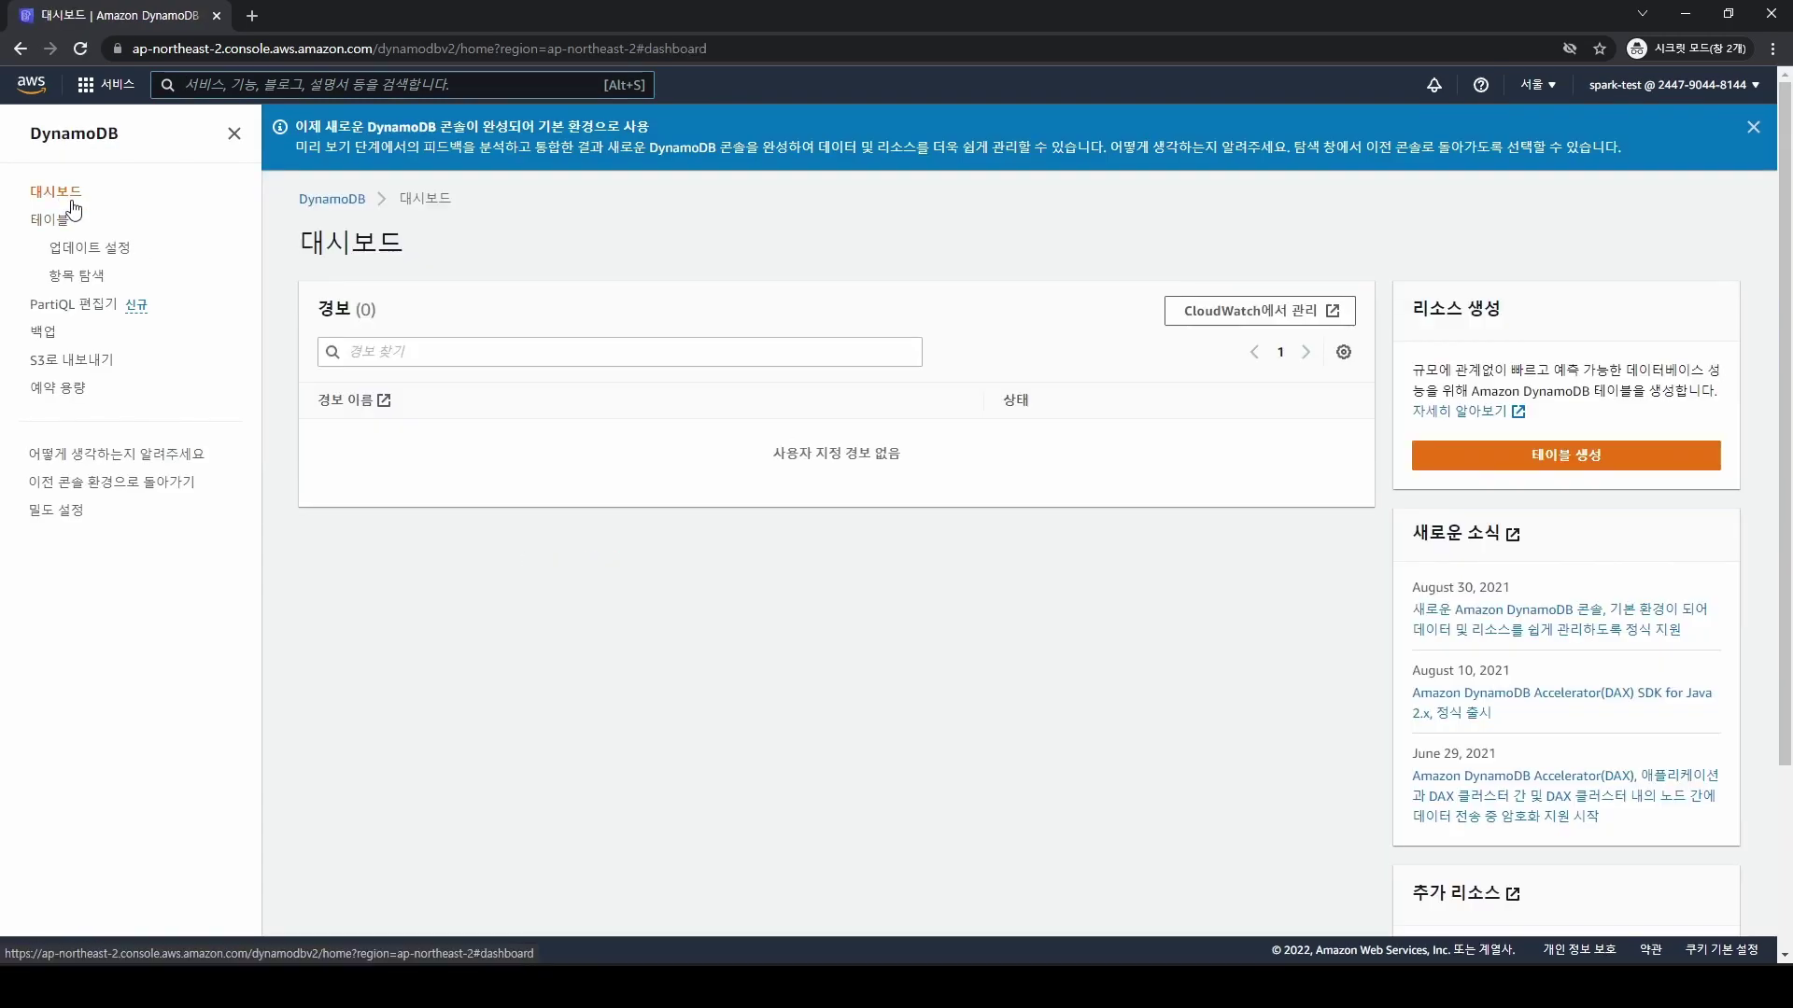
left_click(79, 276)
left_click_drag(621, 200, 299, 194)
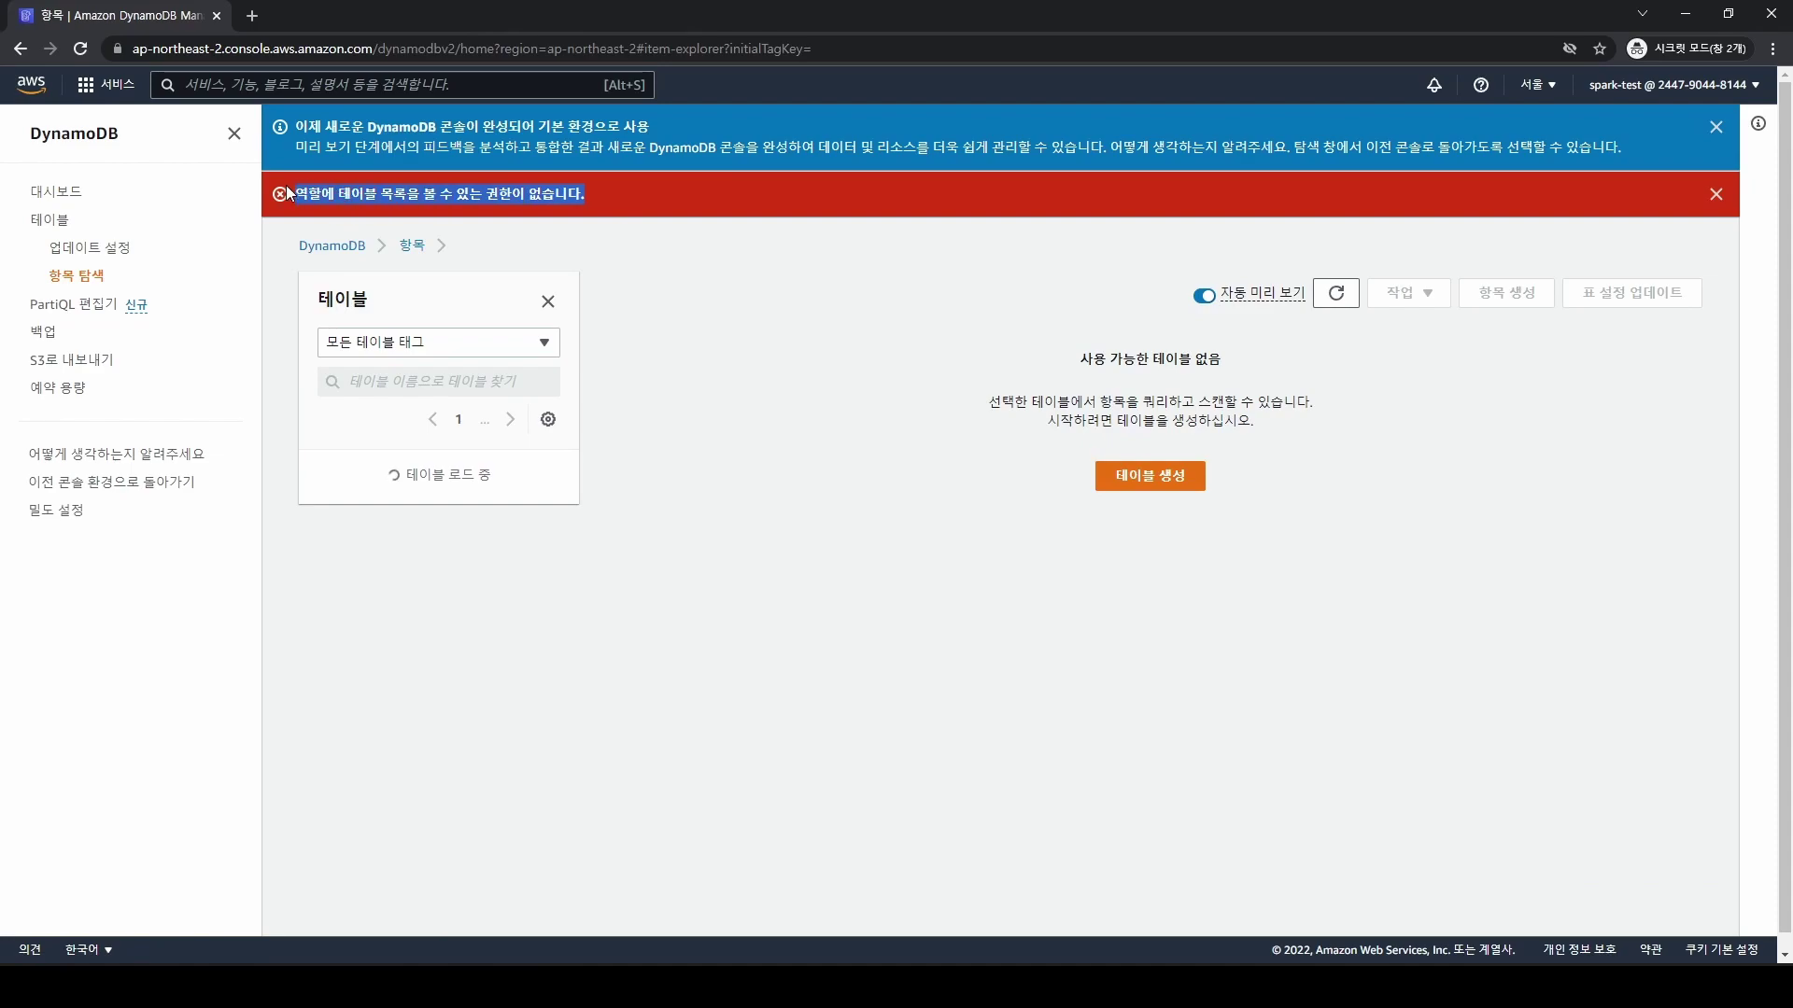
Find the EC2 service, show its running instances, and narrow the alarm status column
left_click(514, 84)
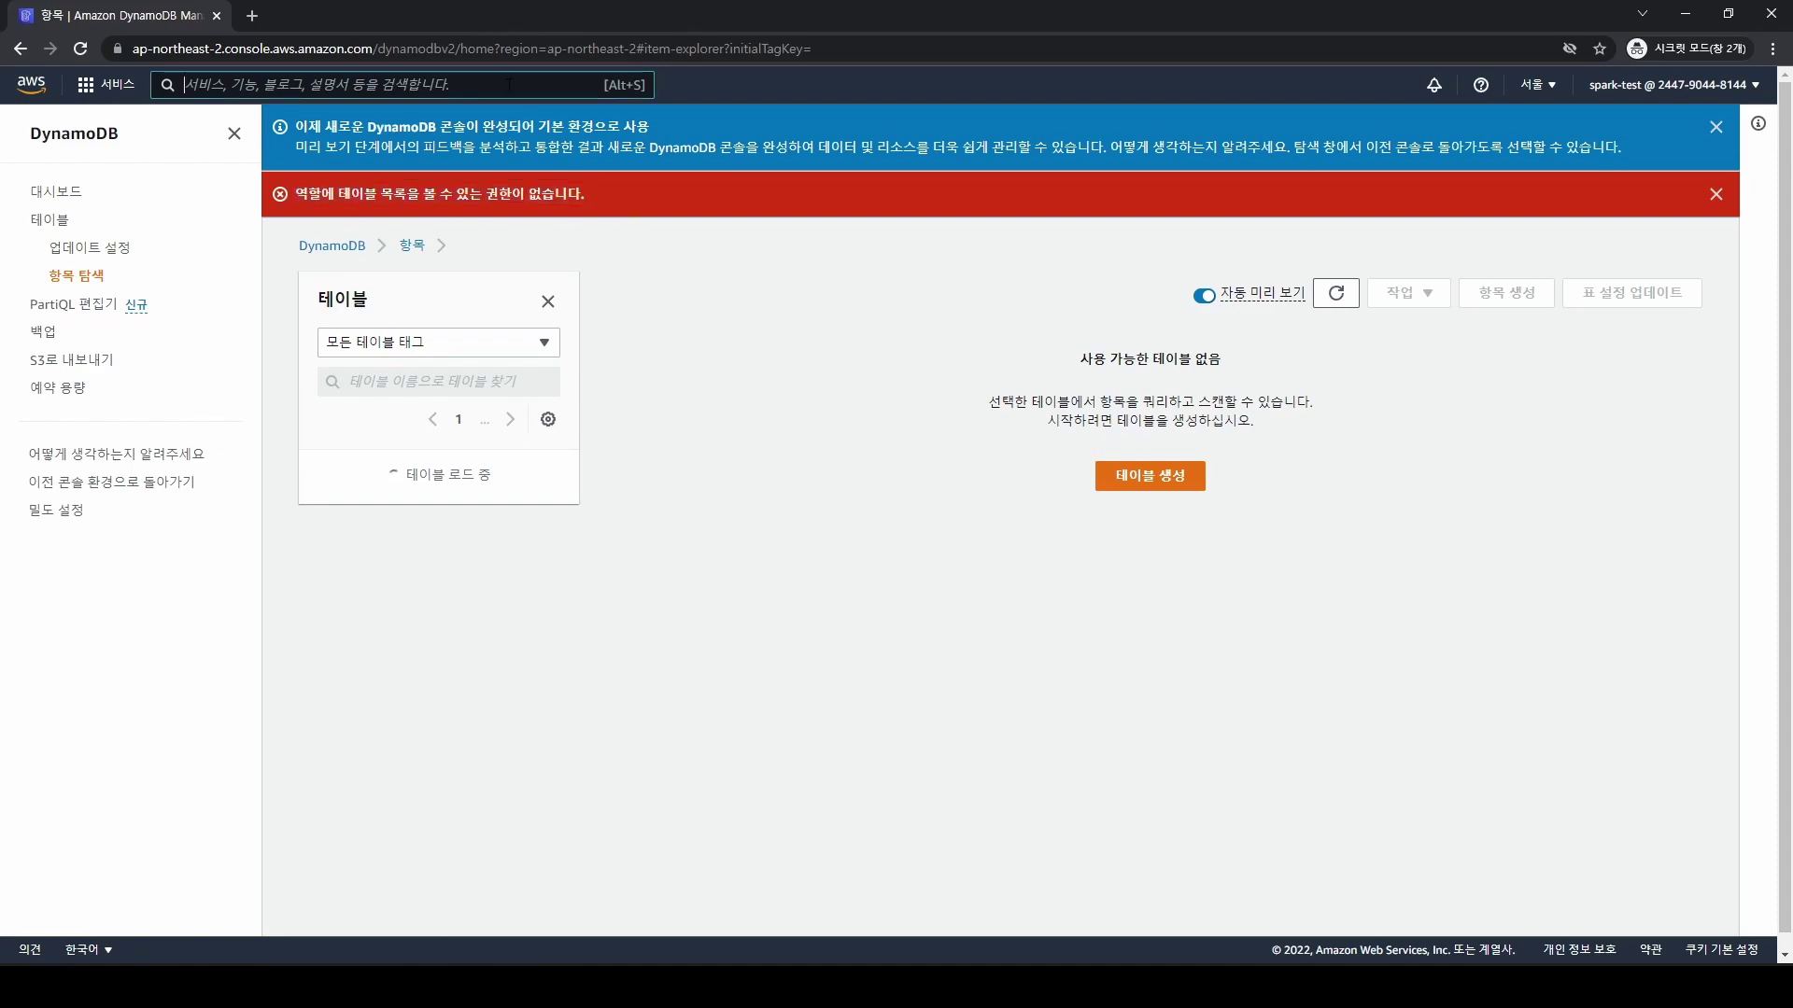
type("ec2")
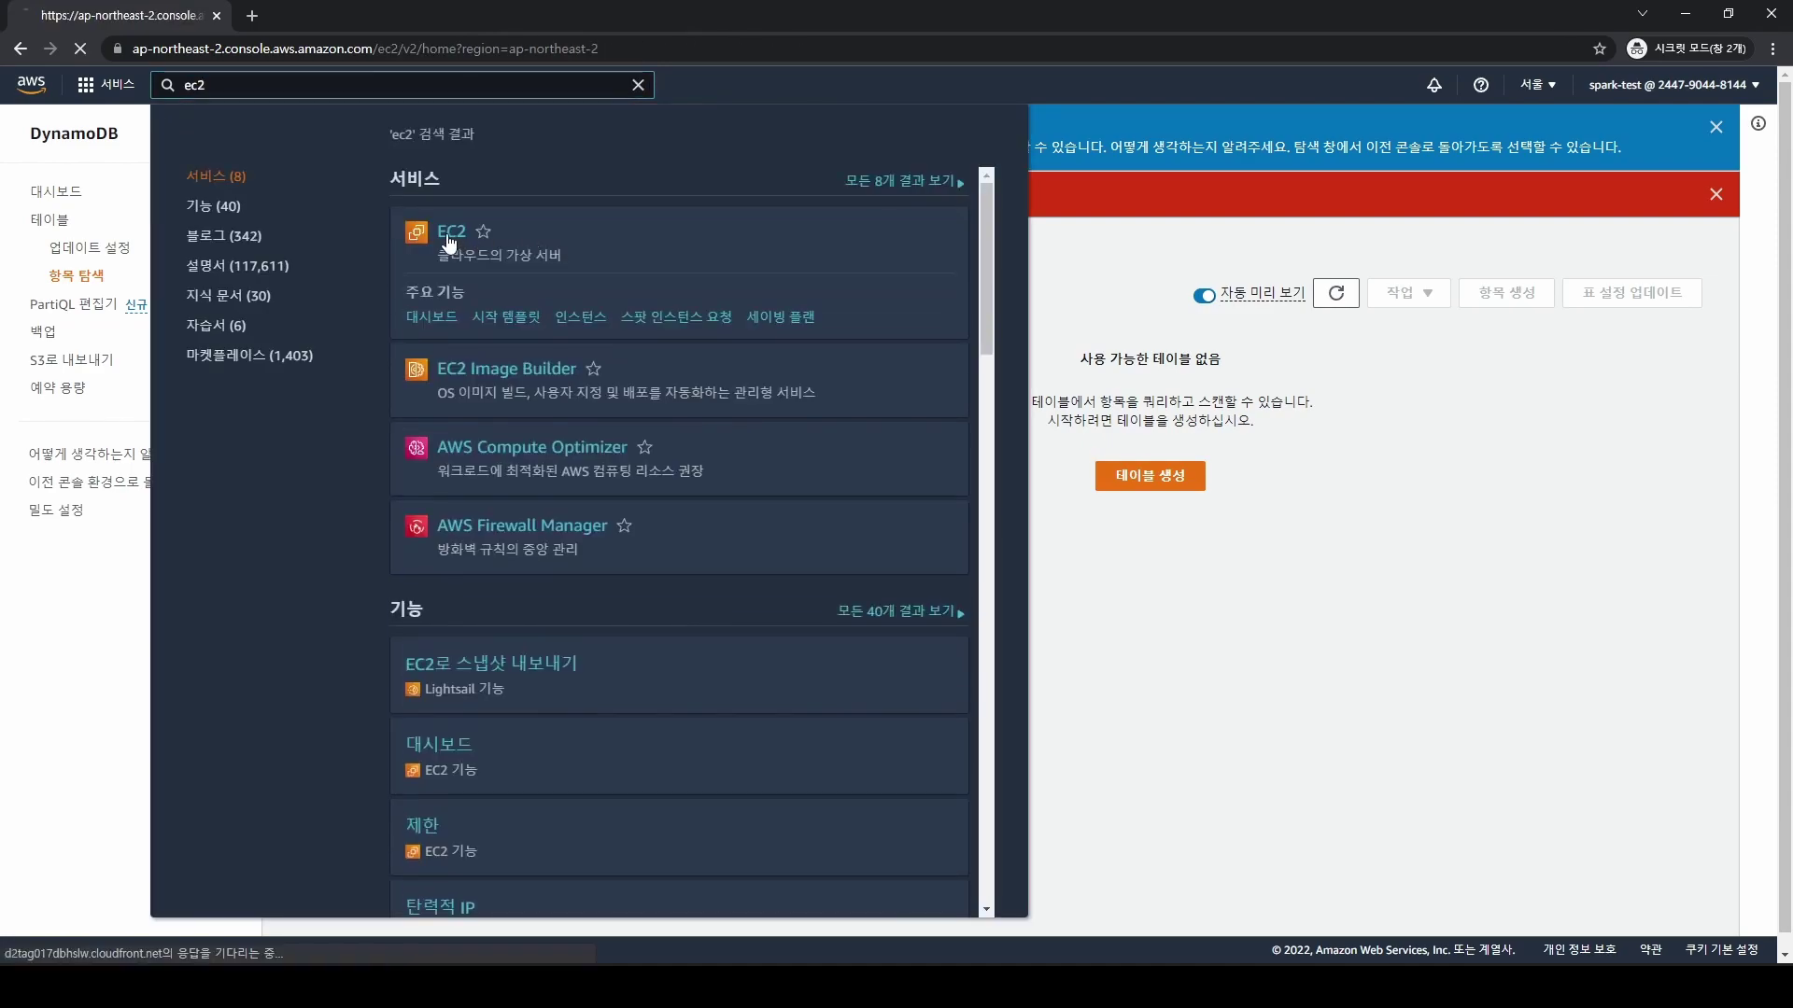
left_click(467, 237)
left_click(431, 168)
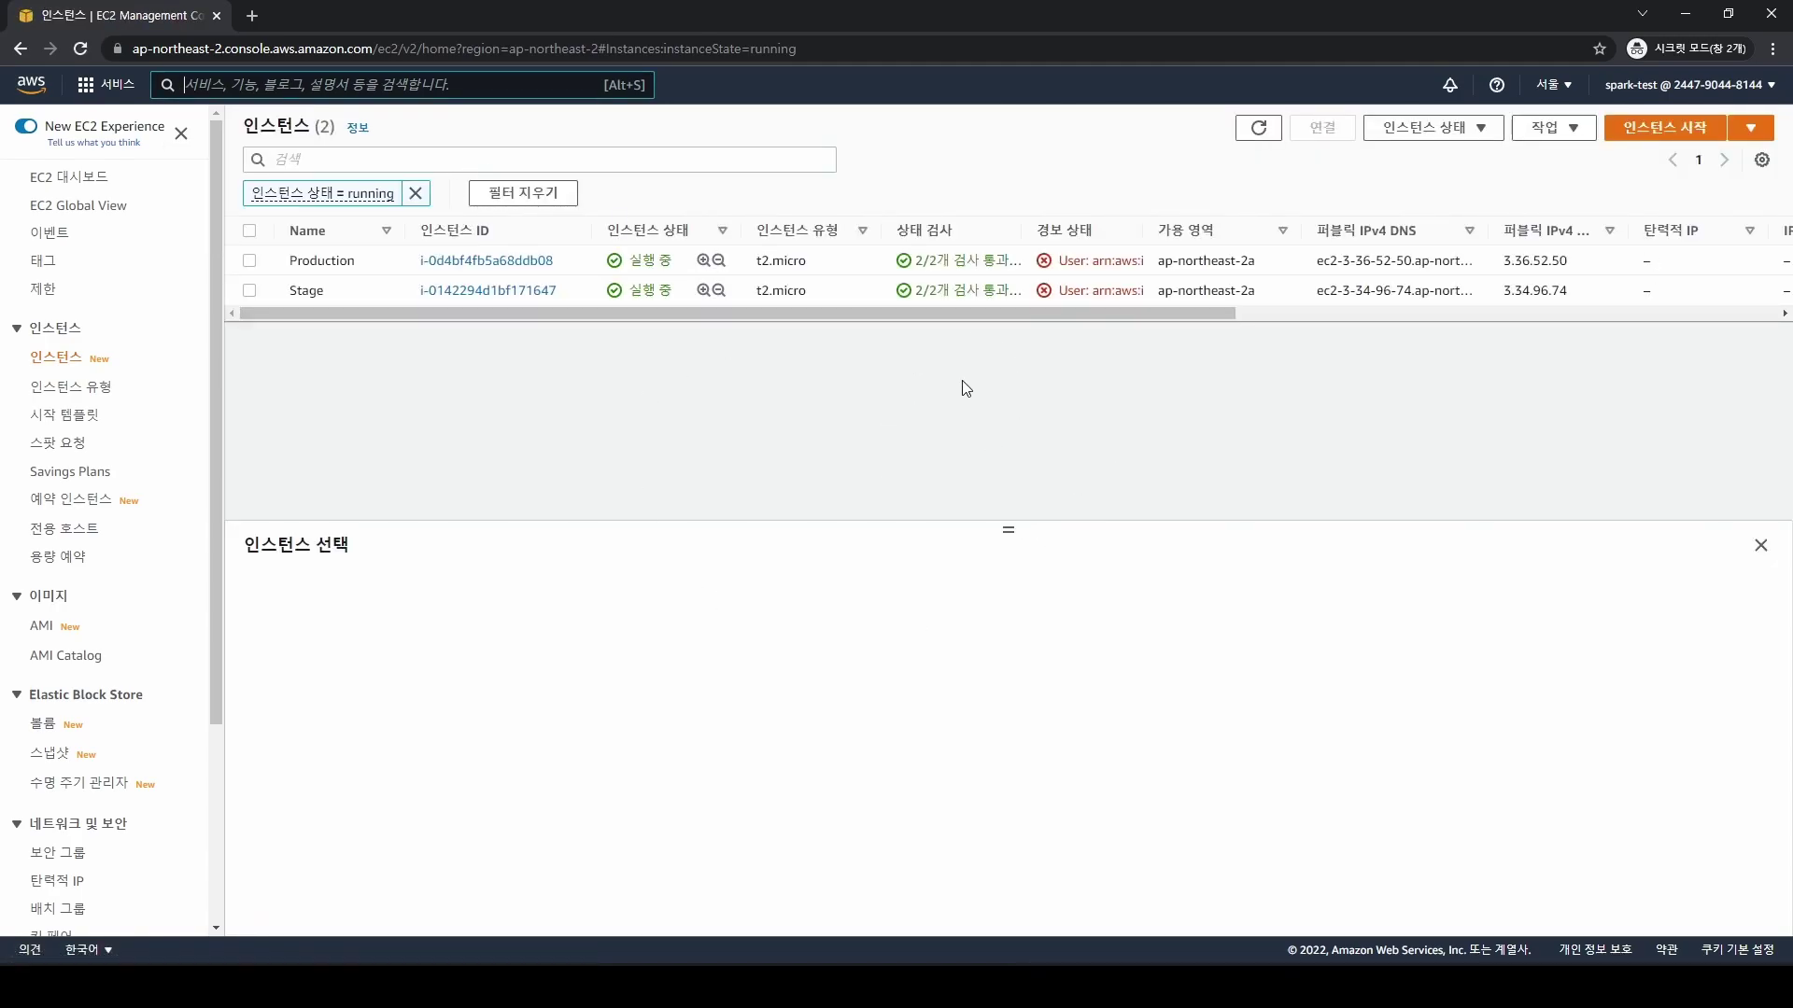
left_click_drag(1147, 231, 1104, 231)
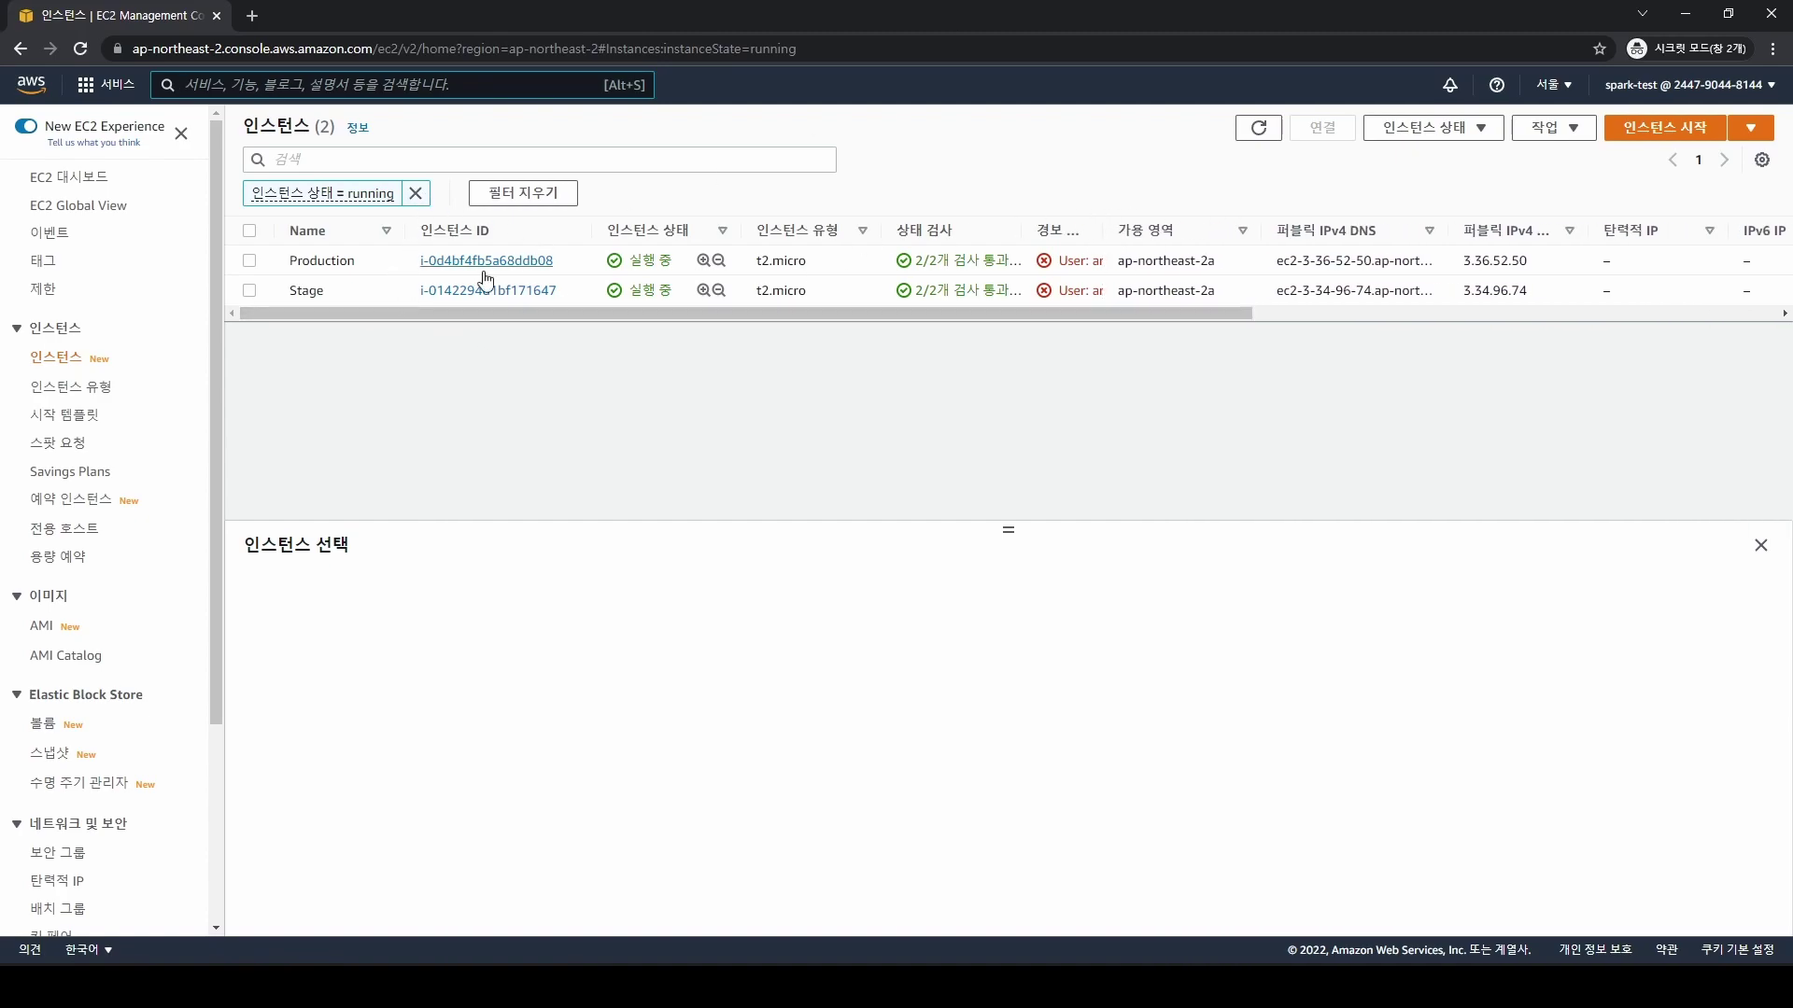
Switch to Visual Studio Code and examine the aws:ResourceTag/Stage condition in the DenyEC2Production statement, then return to the browser
key("alt+Tab")
mouse_move(232, 206)
left_mouse_down()
mouse_move(404, 363)
mouse_move(230, 209)
left_mouse_up()
left_click(481, 392)
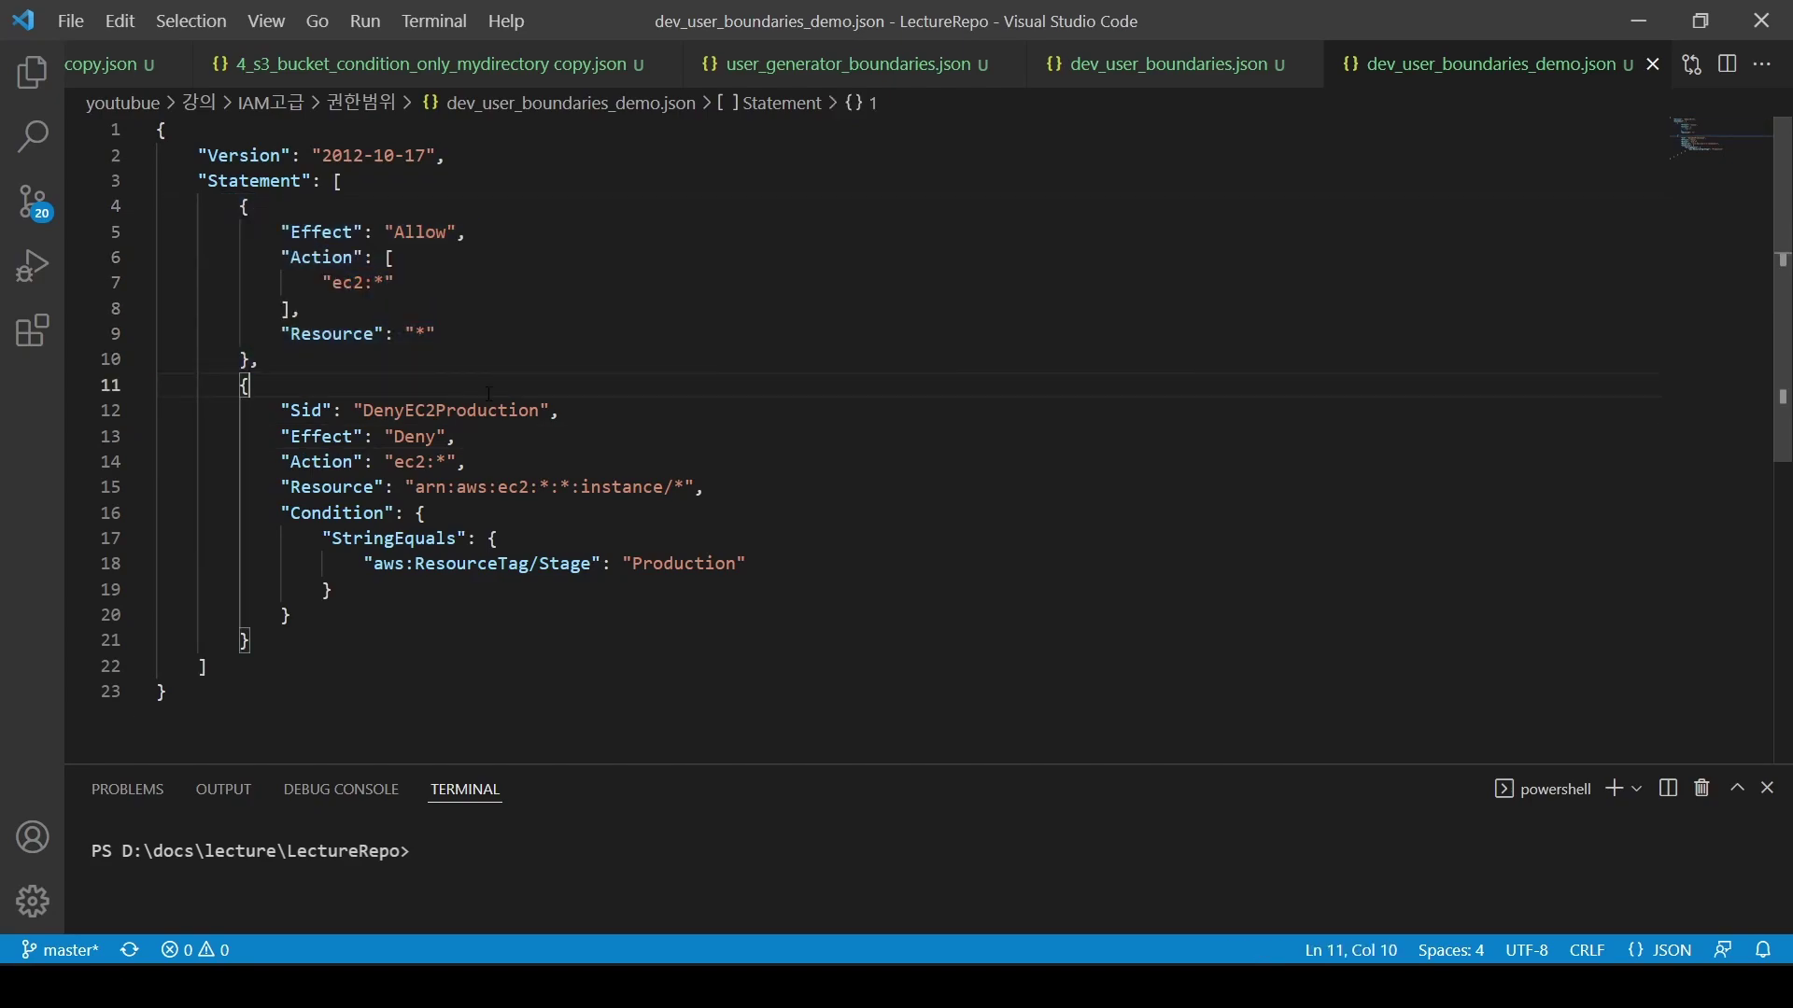
triple_click(564, 563)
double_click(564, 563)
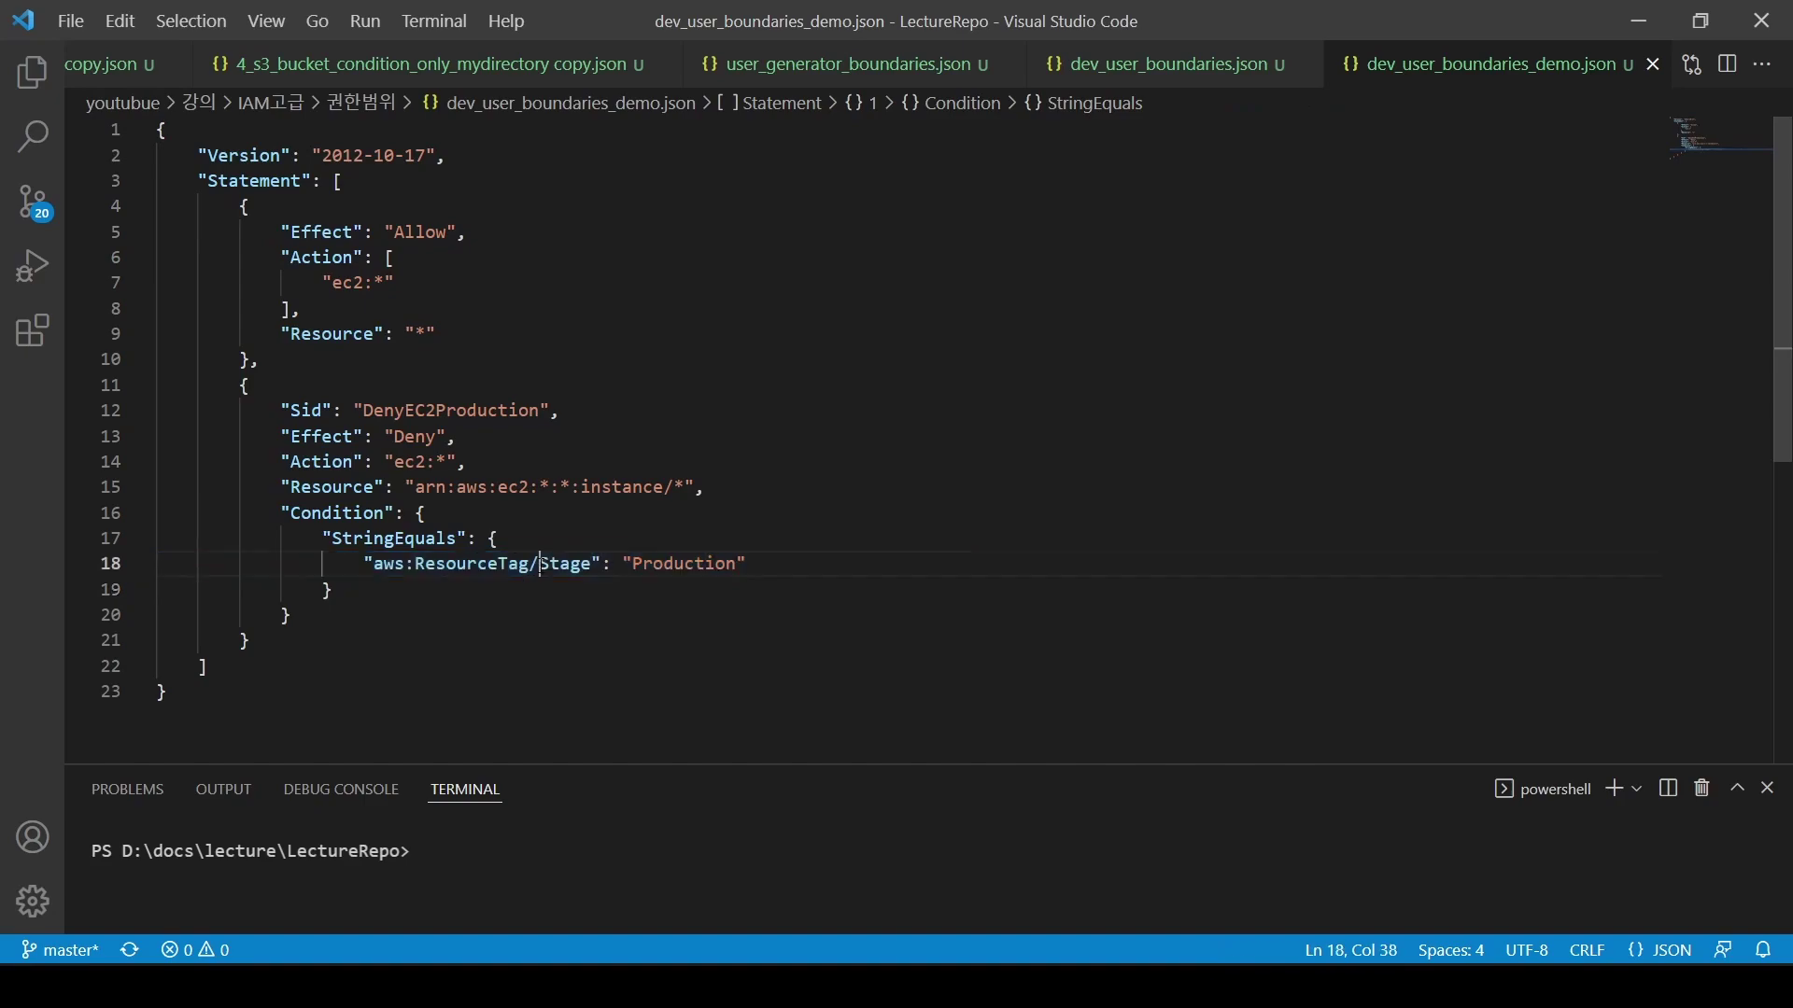
triple_click(715, 563)
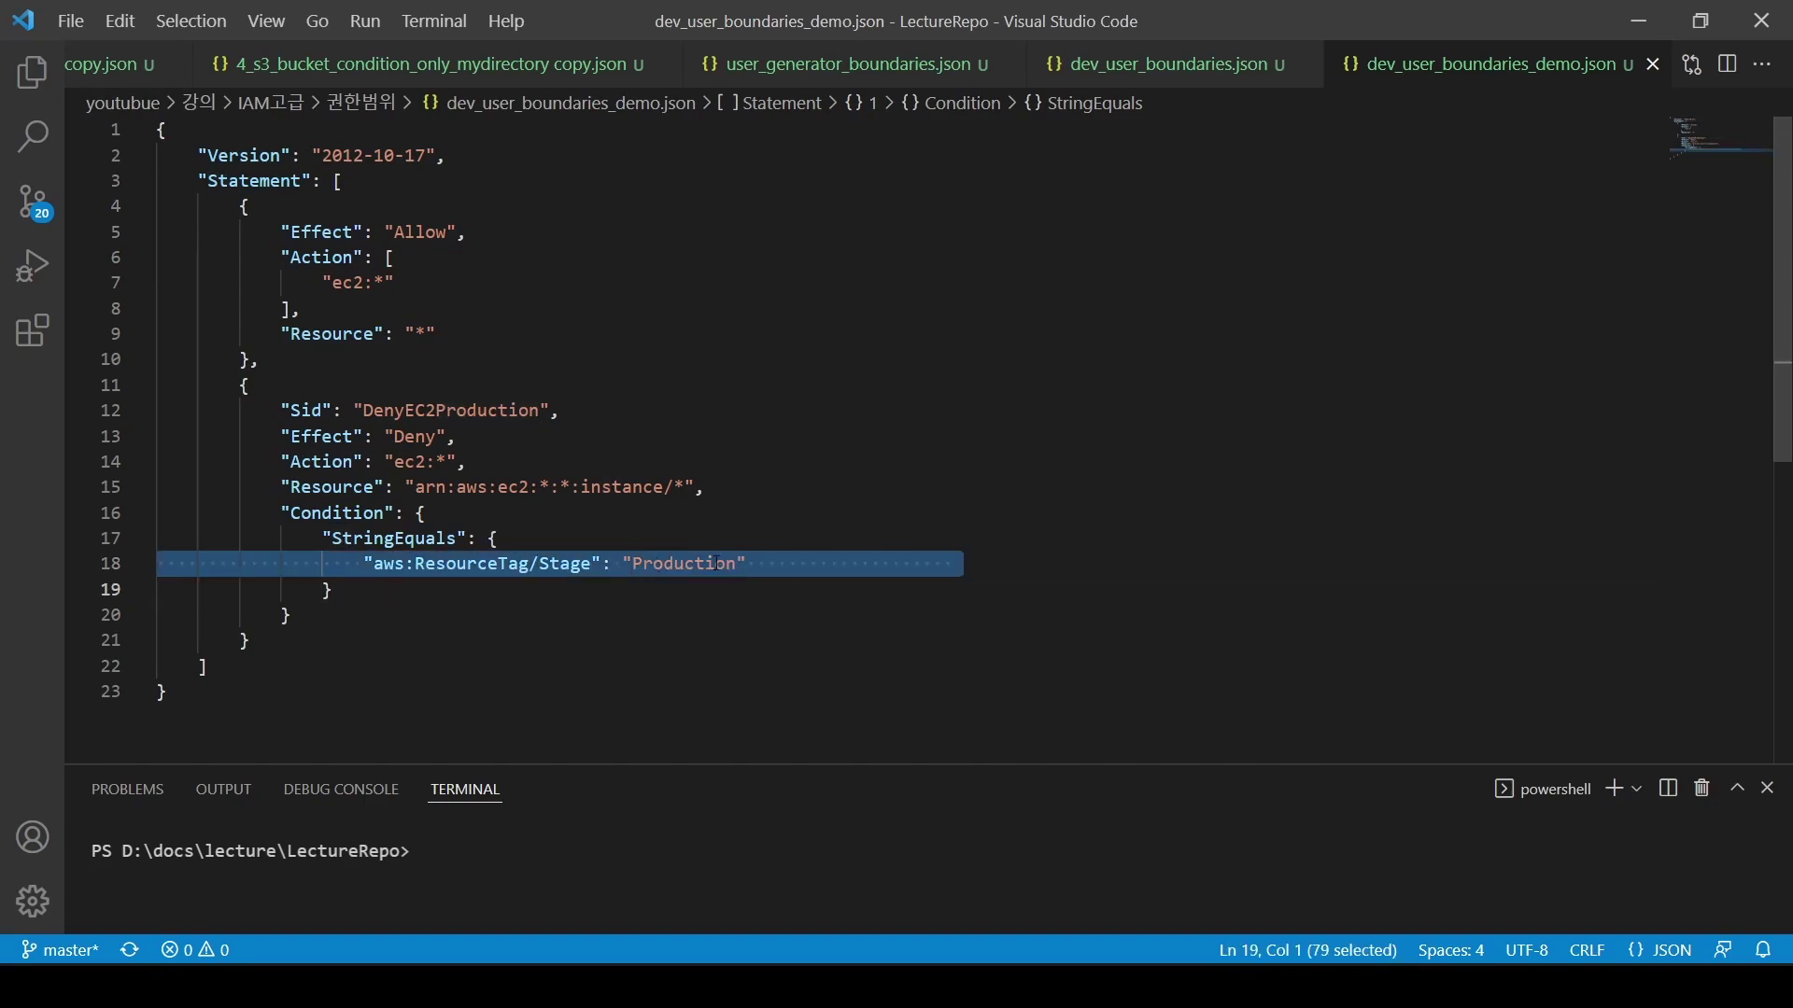
left_click(693, 564)
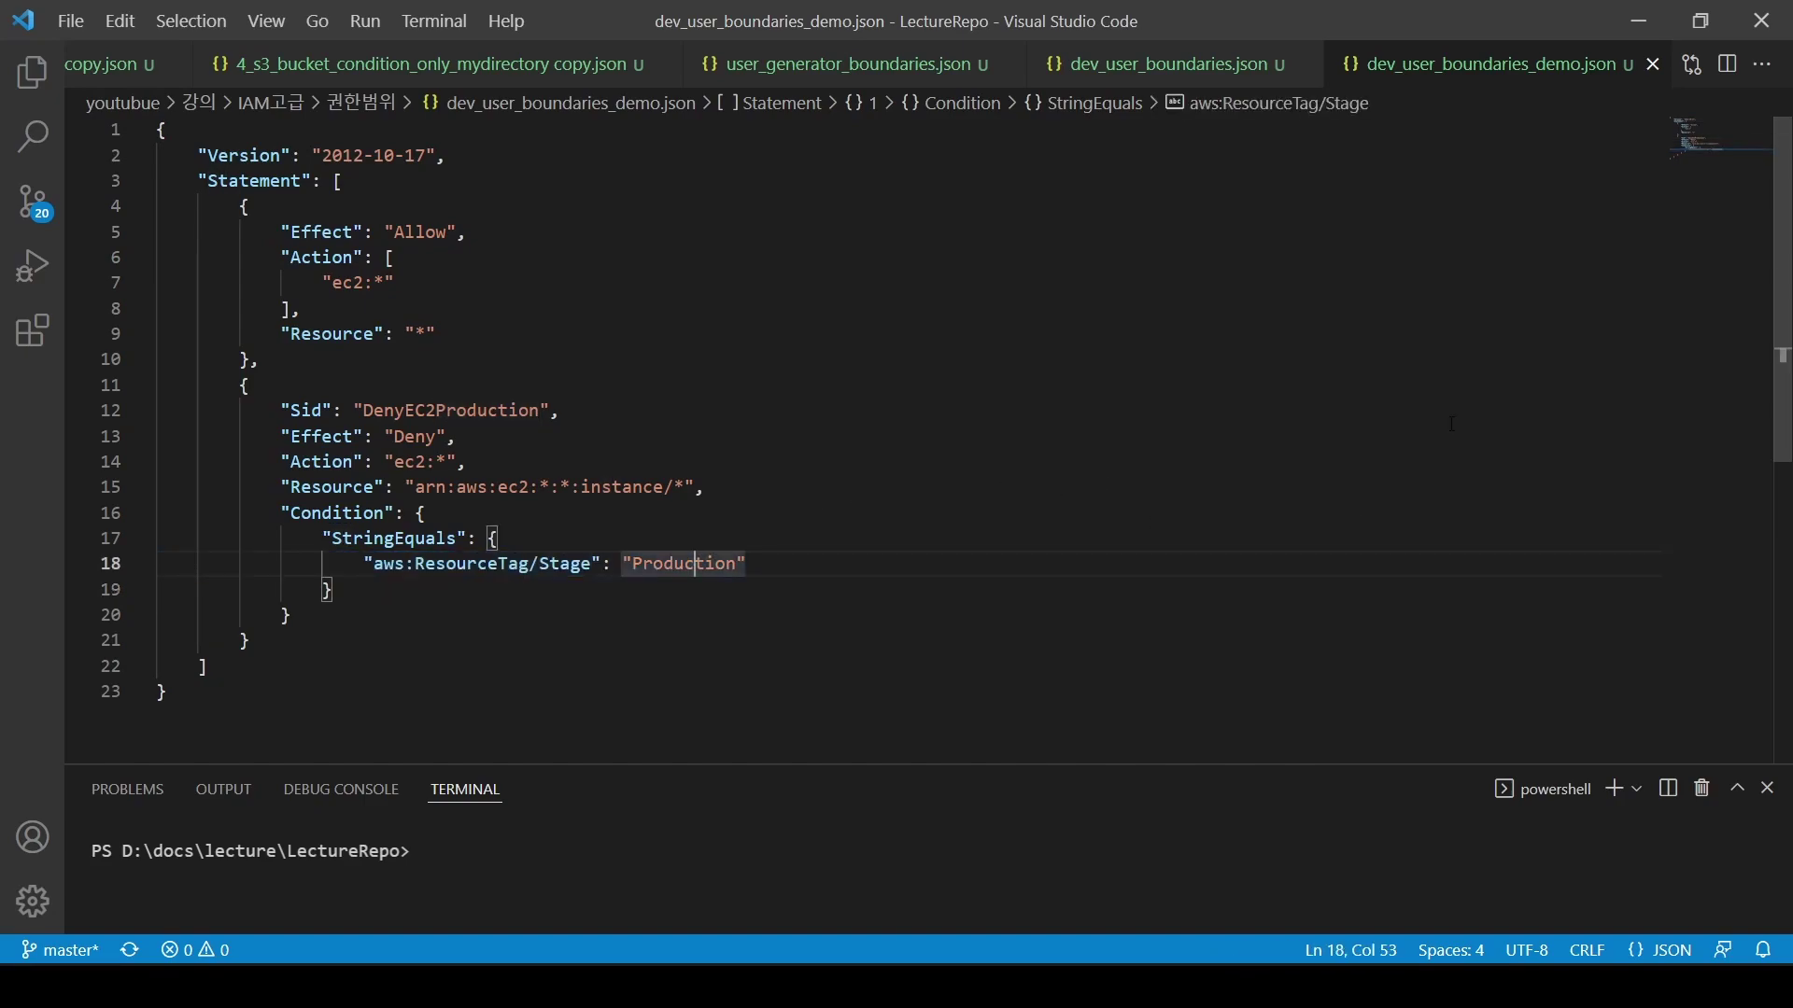
left_click(1621, 25)
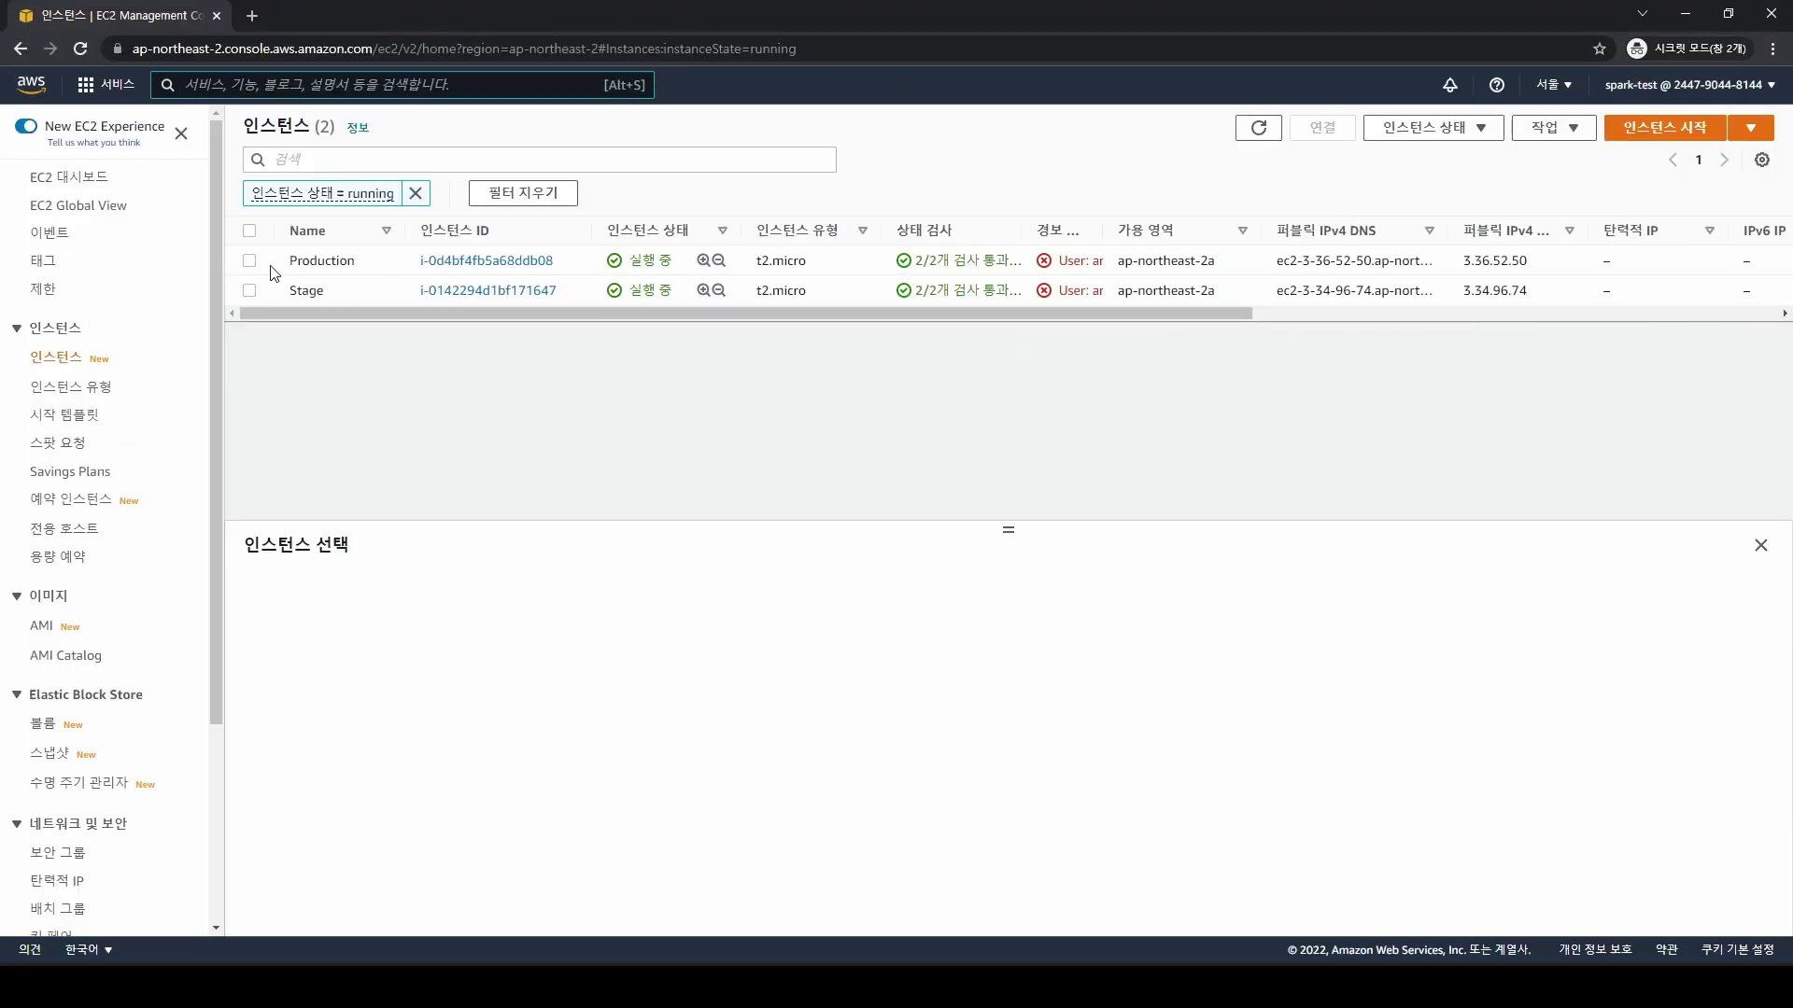
Compare the Stage tag on the Stage instance with the one on the Production instance
left_click(248, 291)
left_click(804, 605)
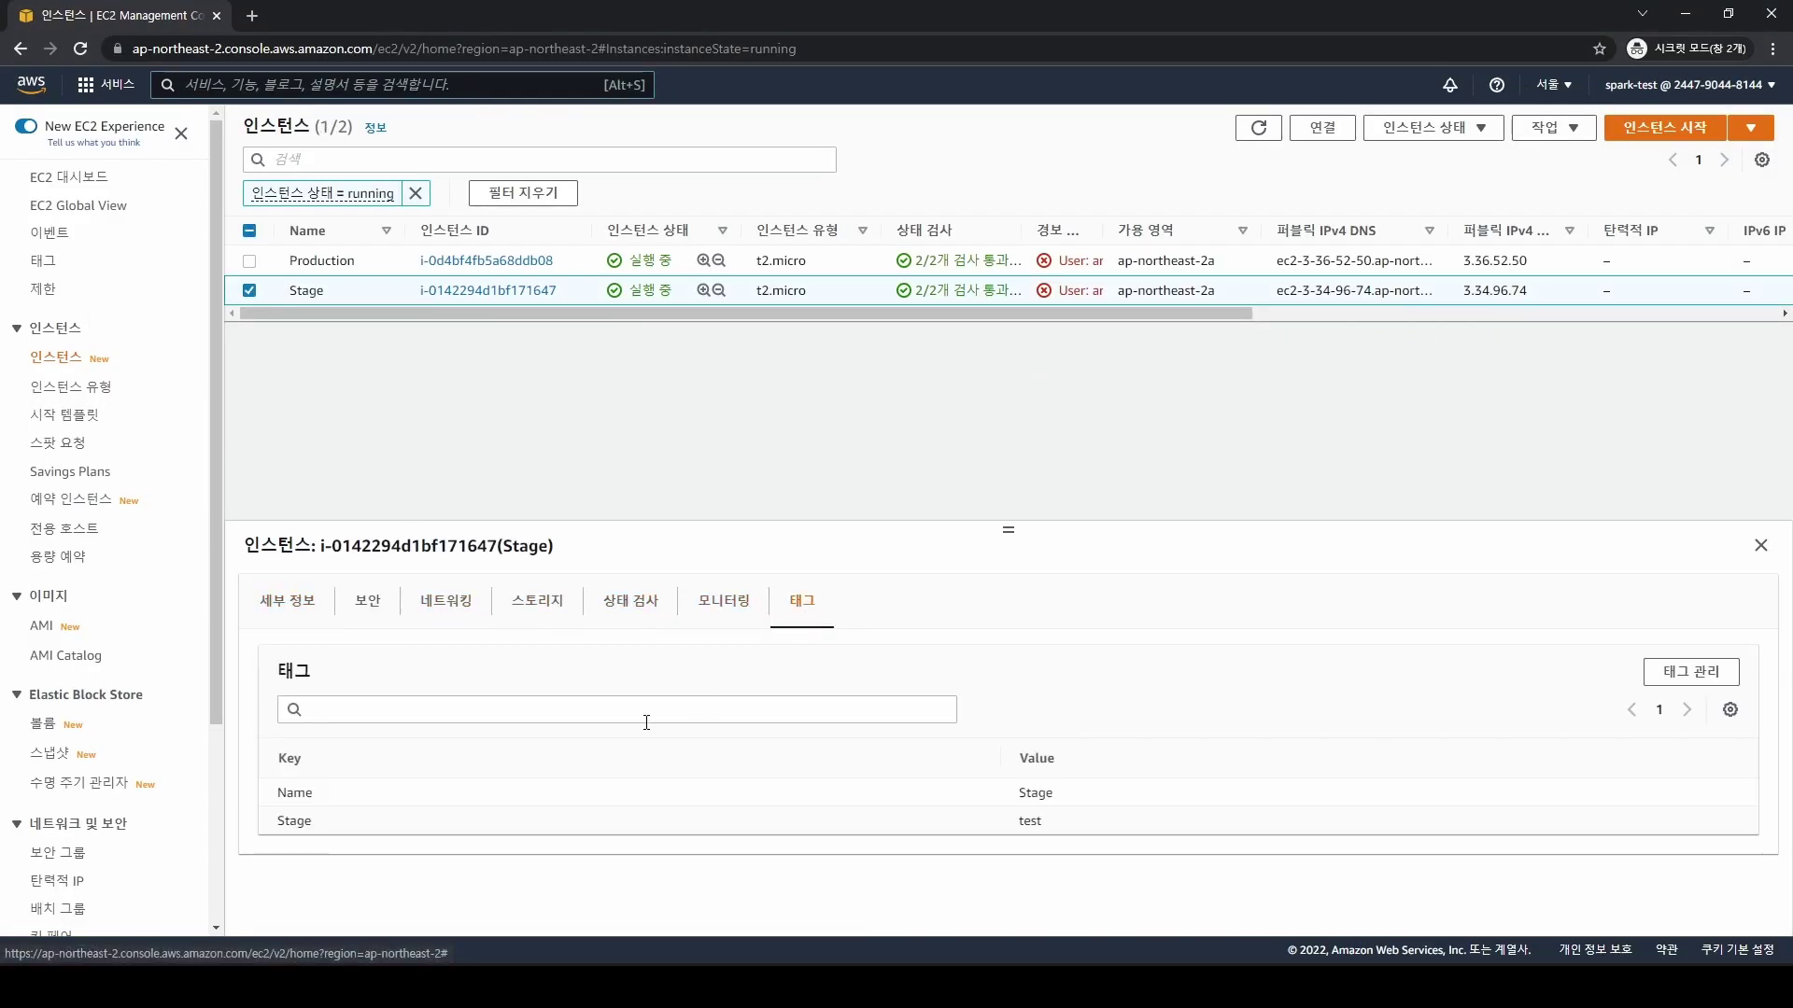
left_click_drag(319, 823, 276, 821)
left_click_drag(1050, 829, 999, 822)
left_click(1055, 819)
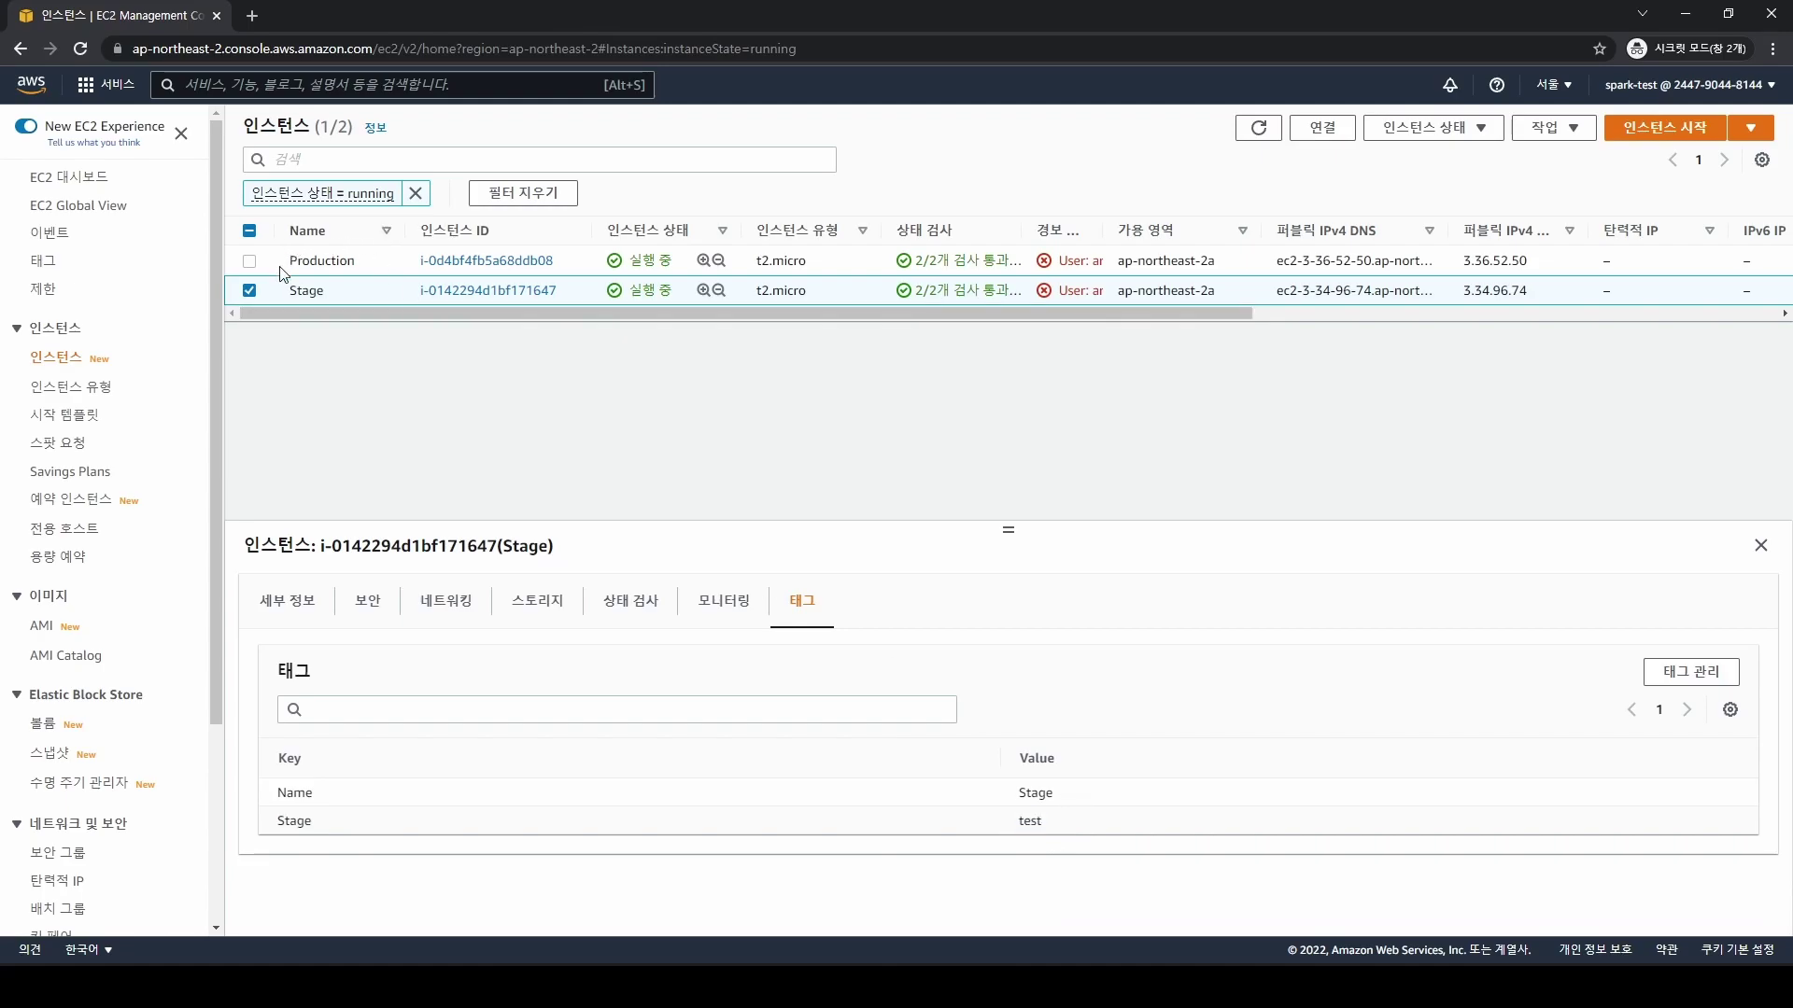
left_click(308, 263)
left_click_drag(326, 830, 289, 823)
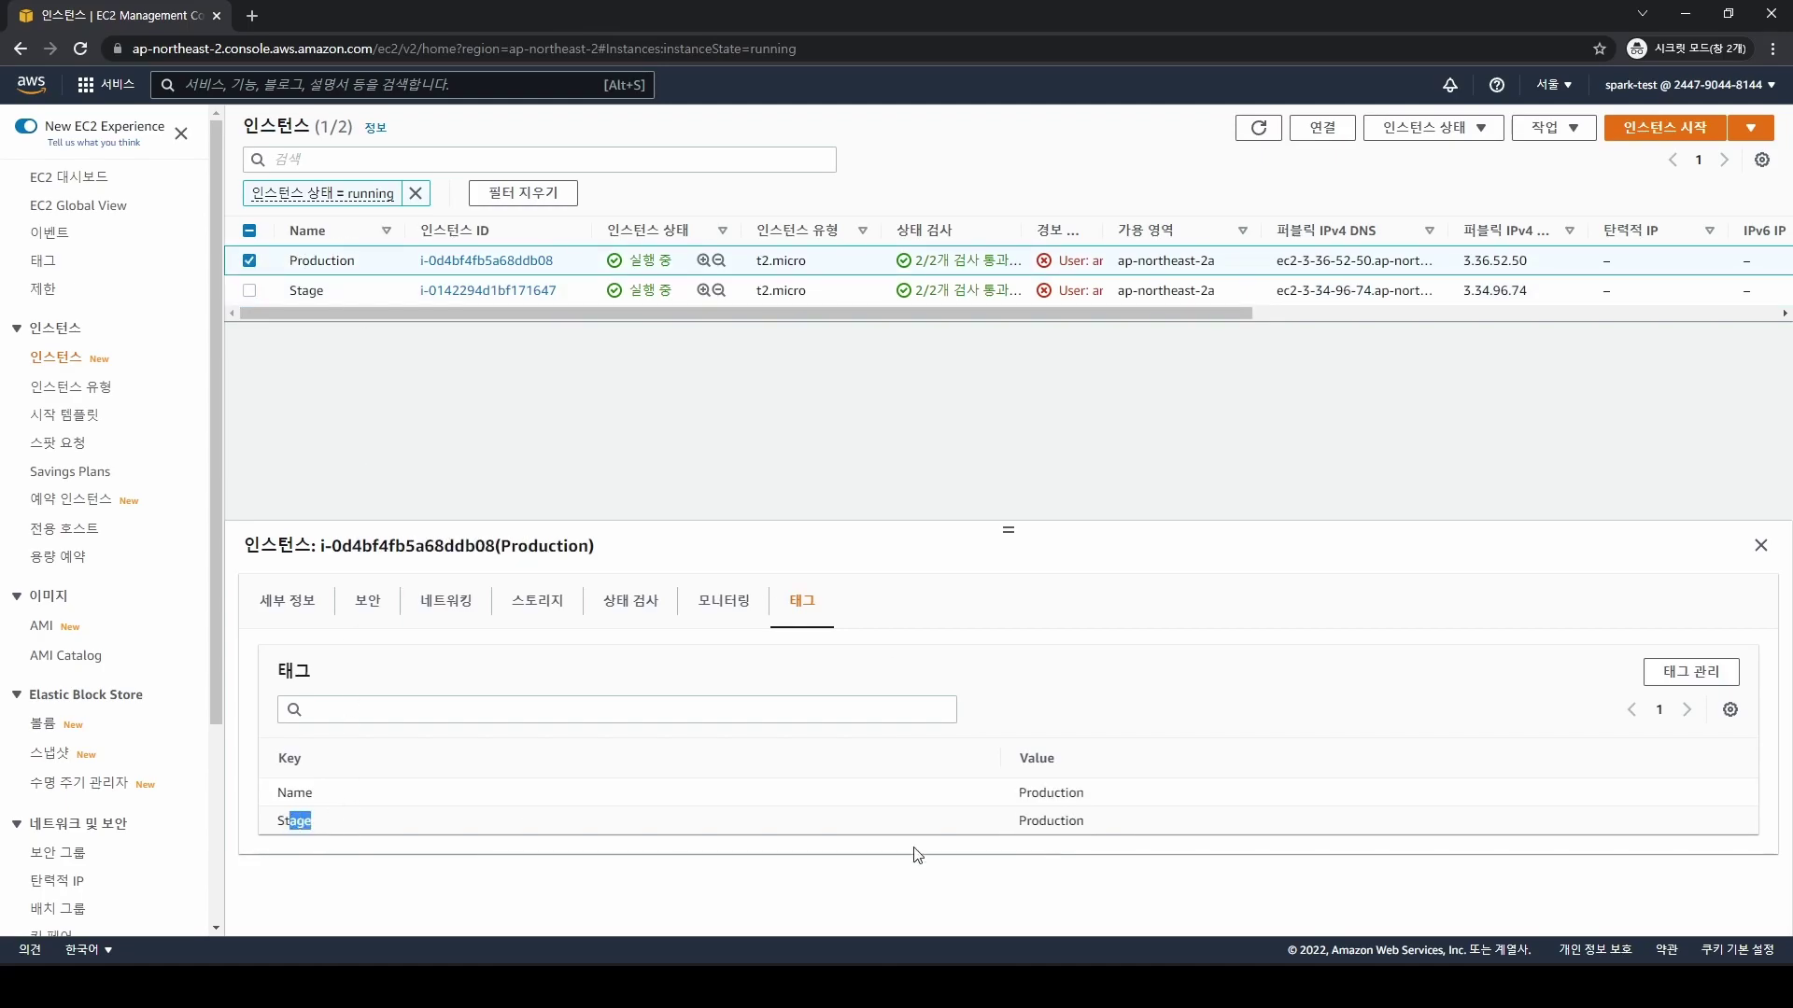
double_click(1053, 821)
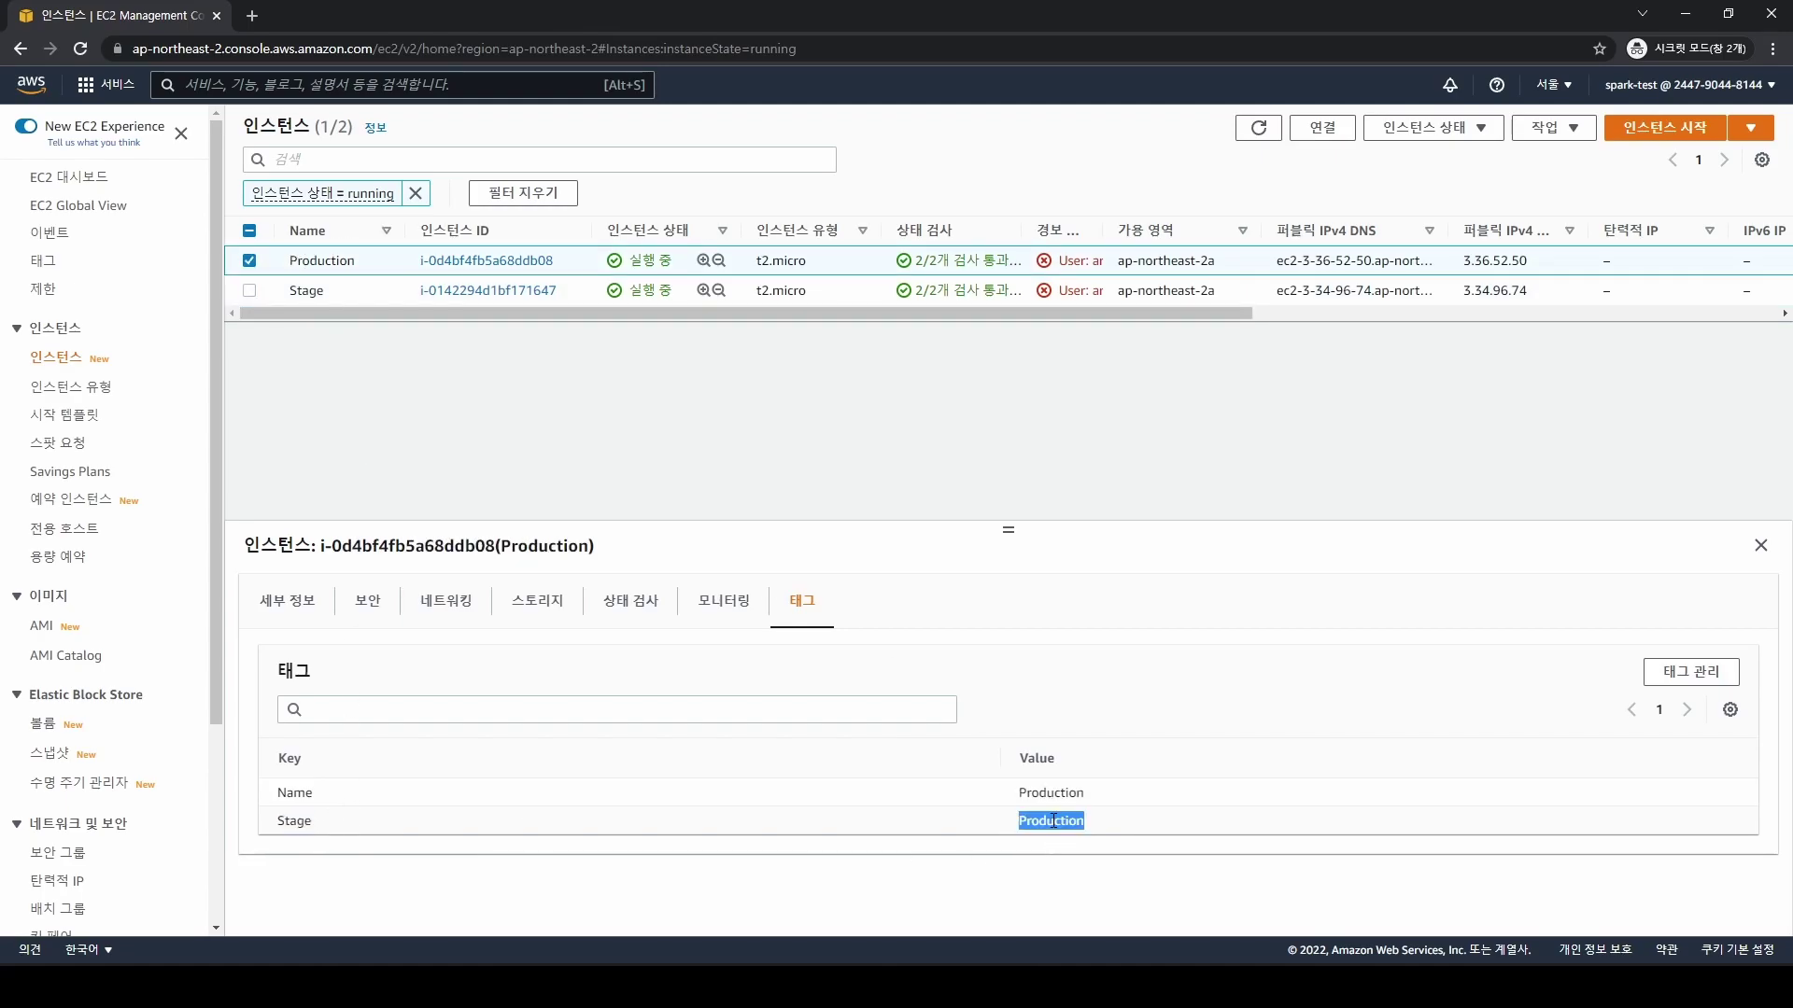
Stop the Stage instance and confirm the stop request
left_click(334, 289)
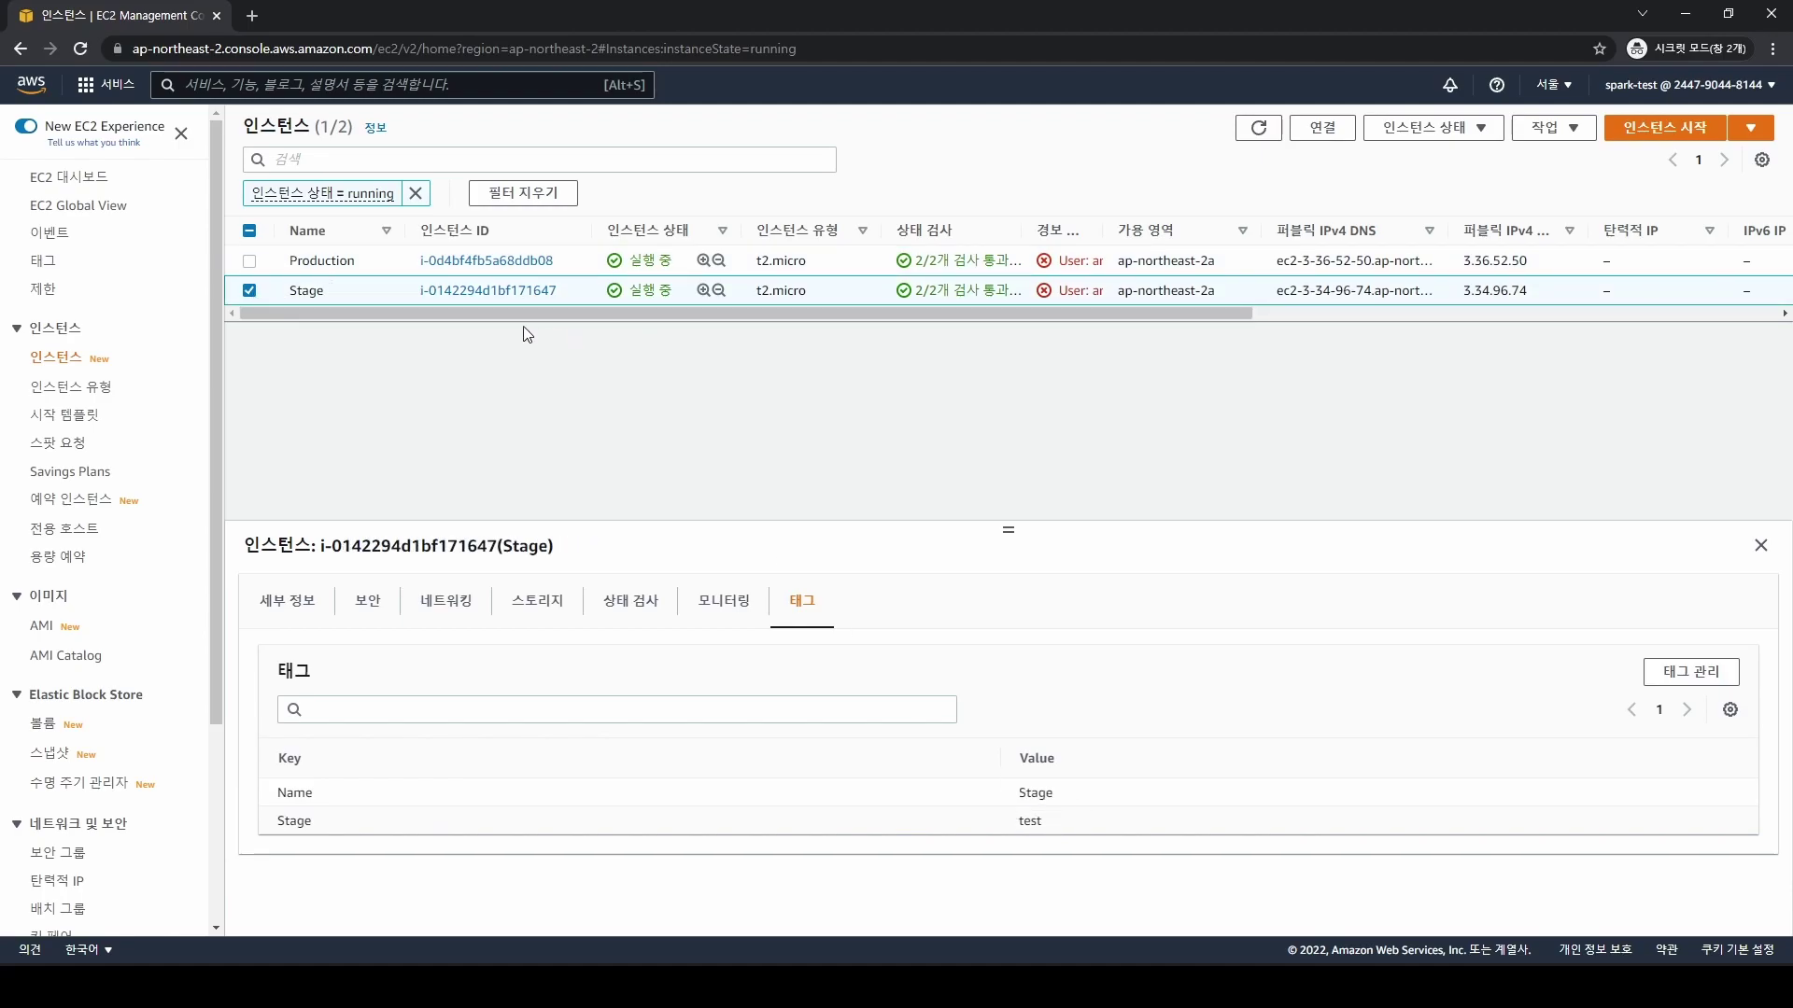
right_click(334, 287)
left_click(481, 420)
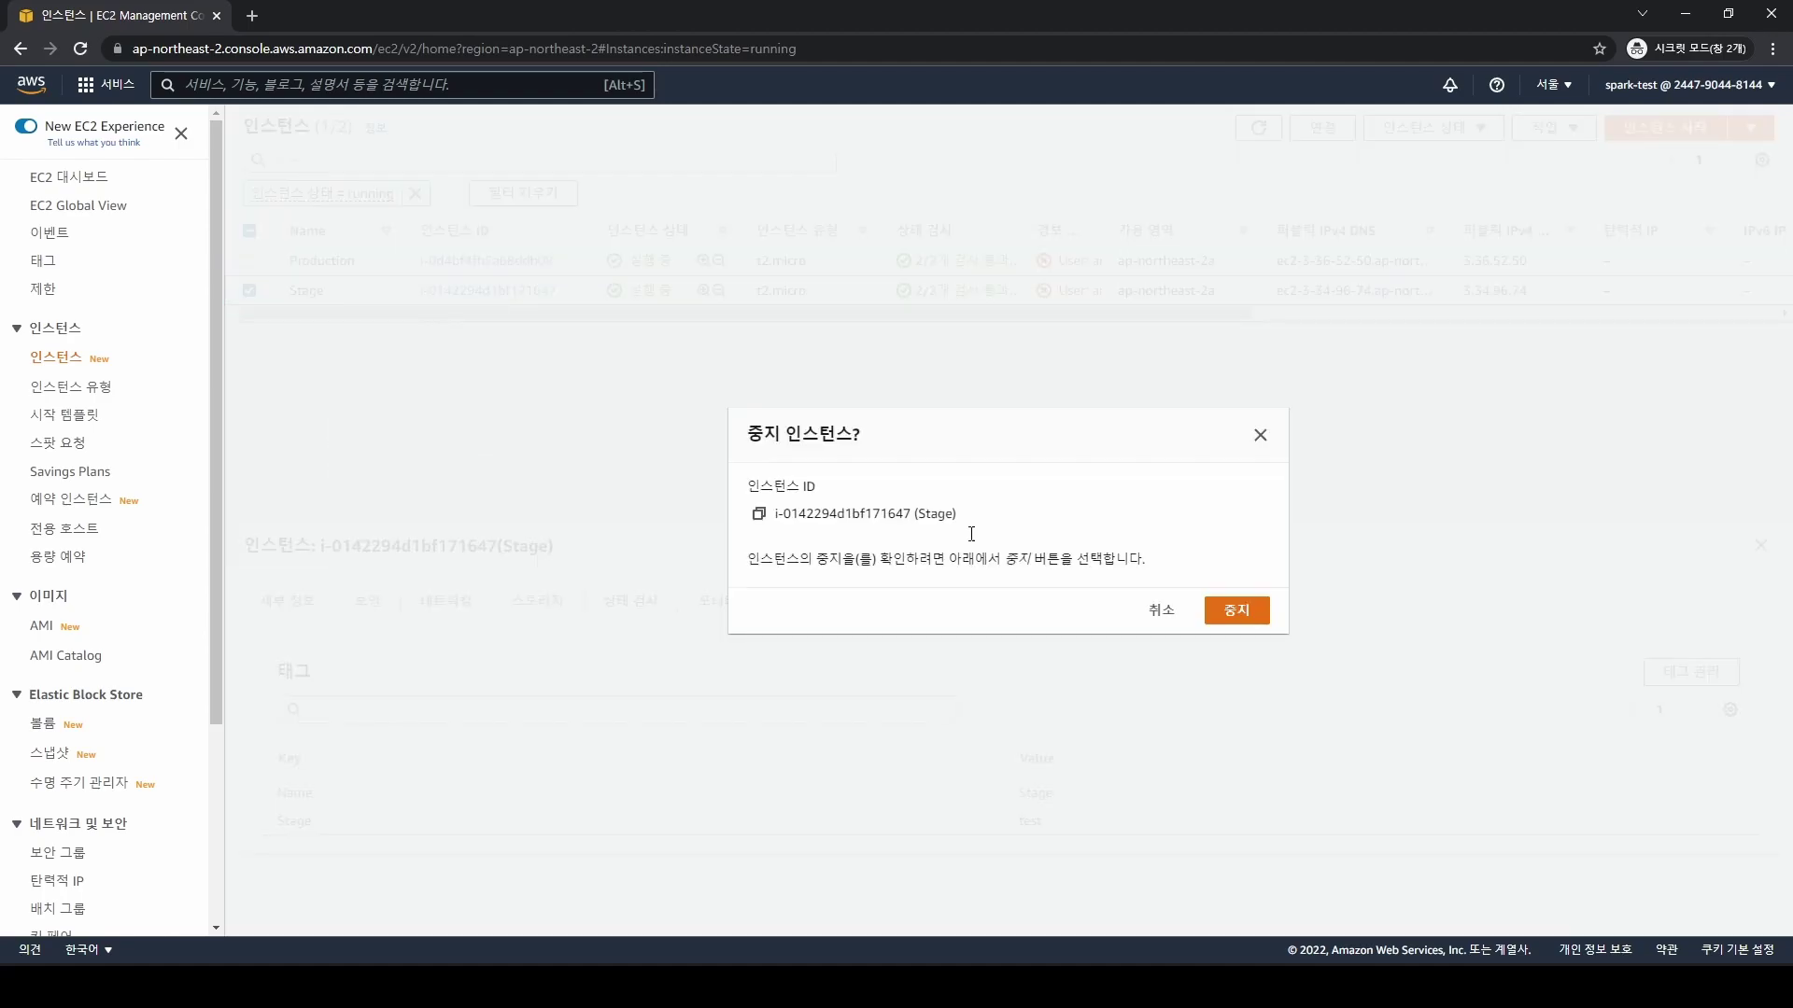
left_click(1247, 612)
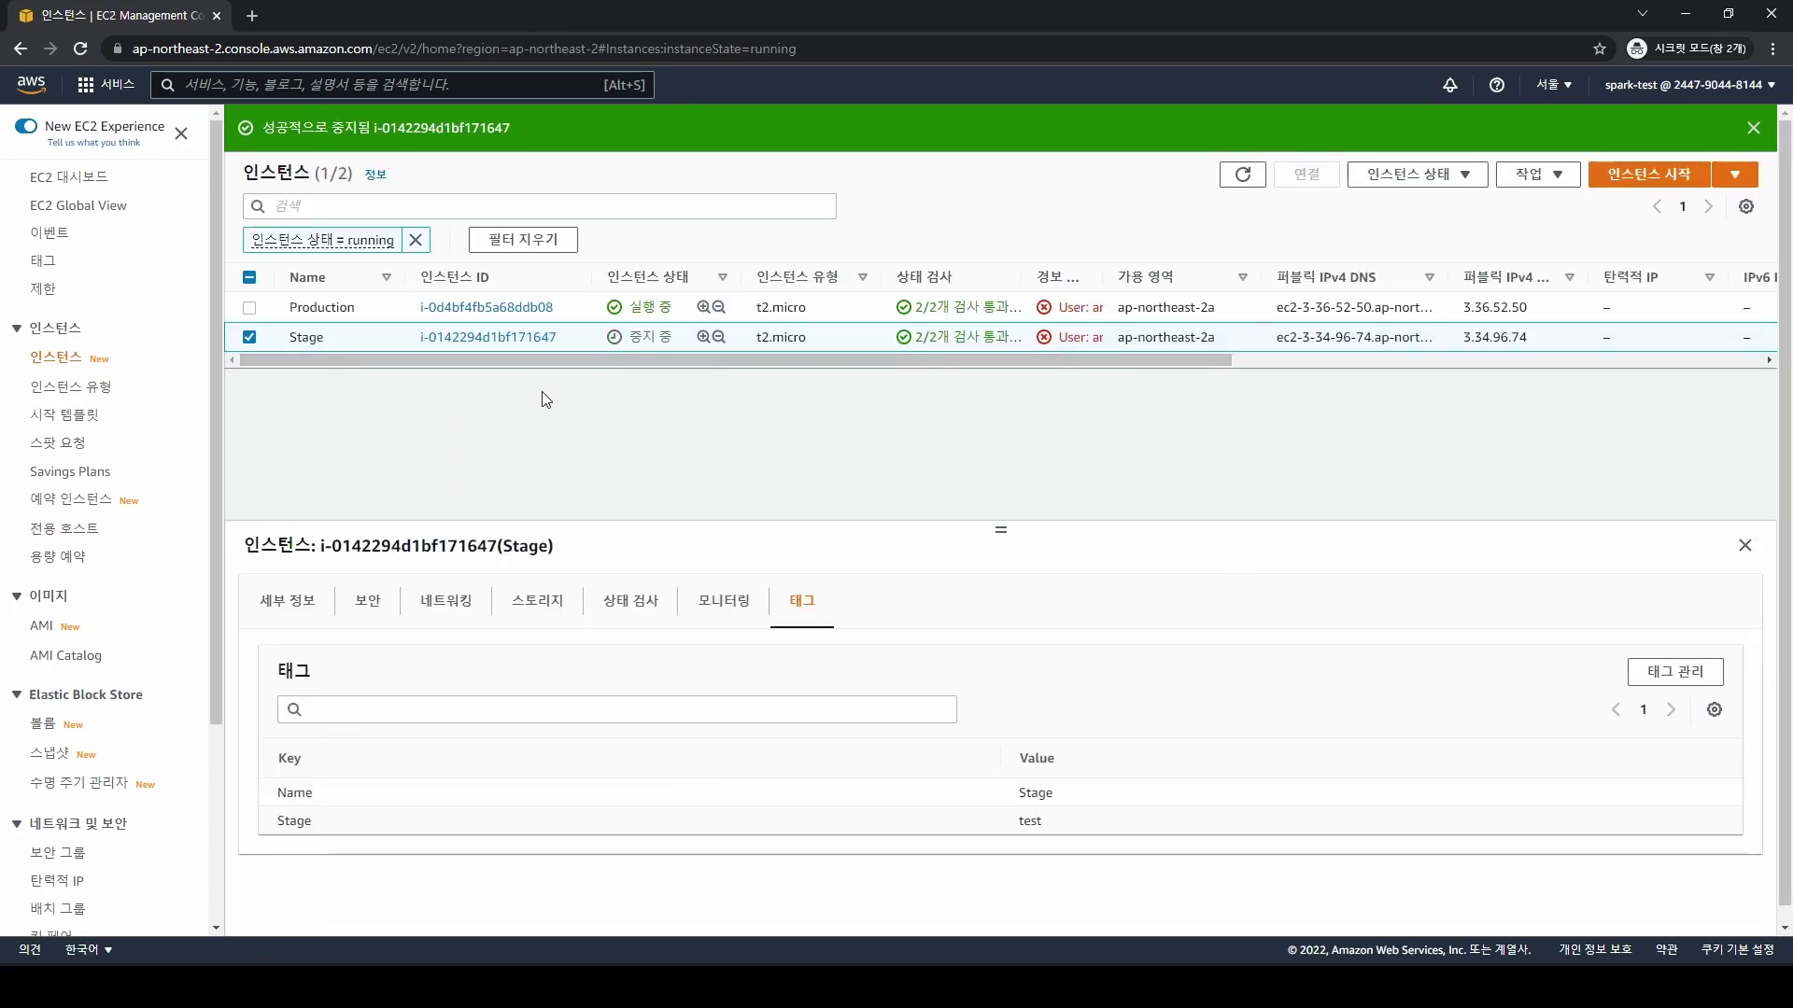
Deselect the Stage instance and try to stop the Production instance instead
left_click(250, 338)
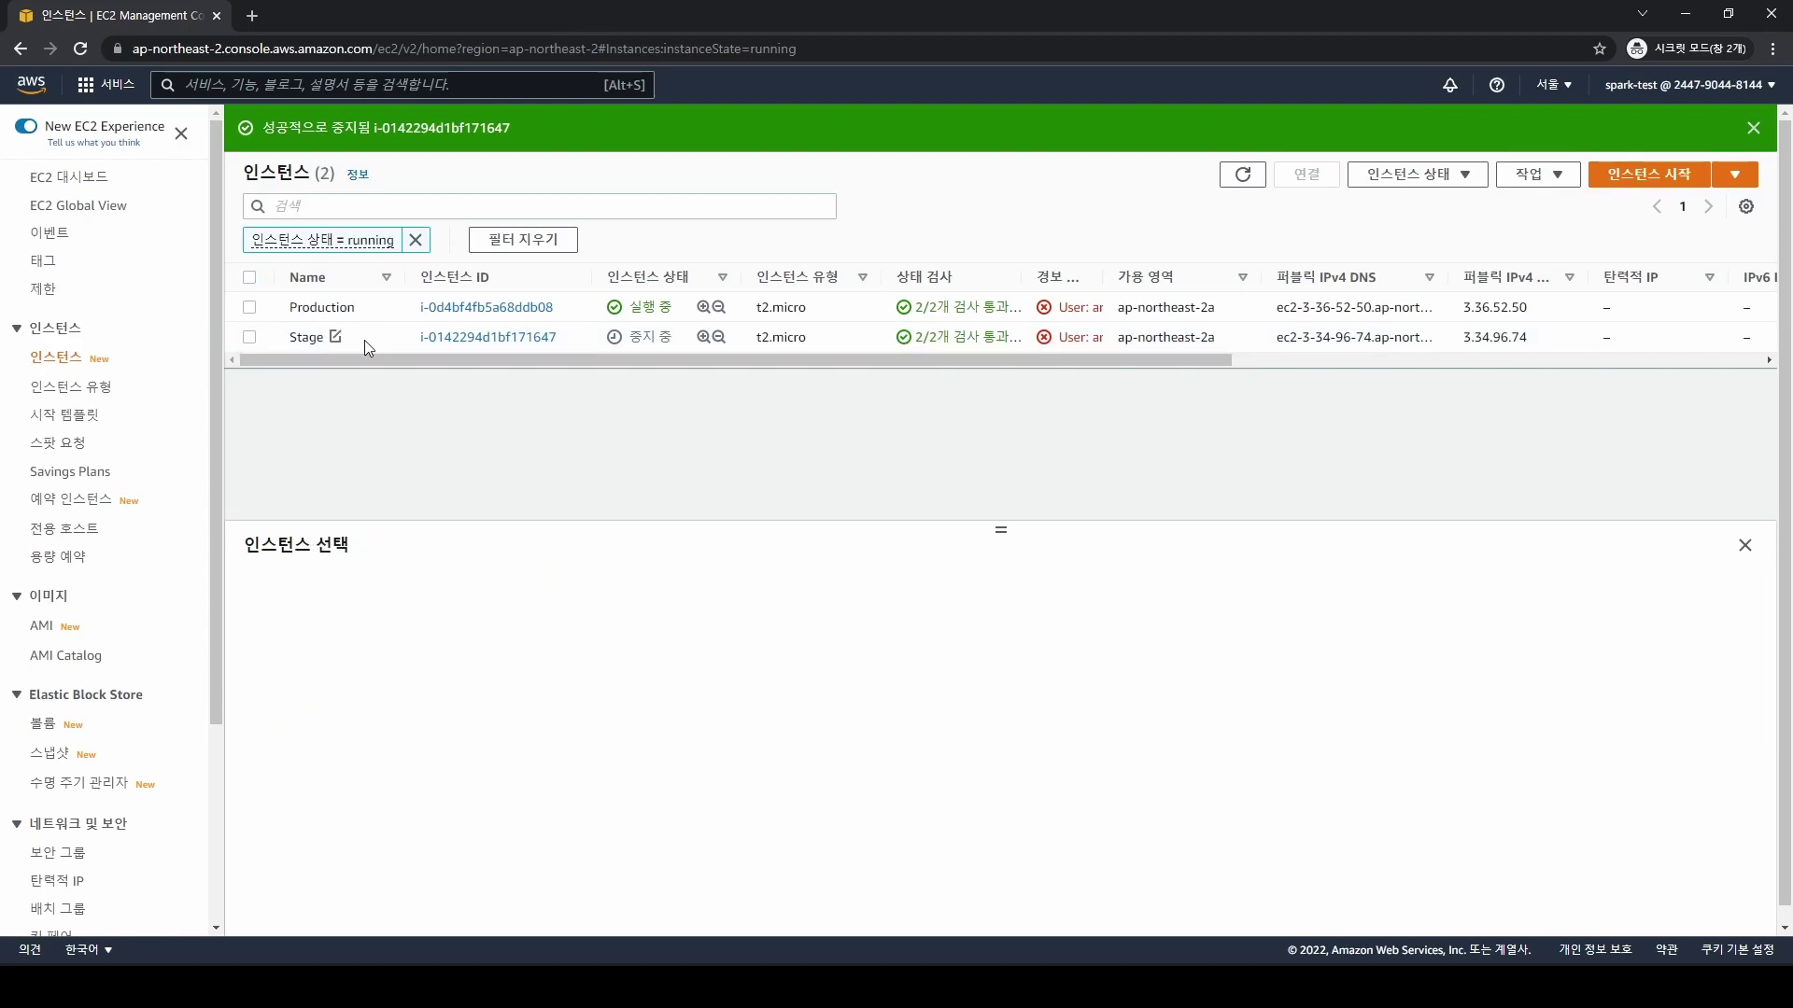
left_click(252, 309)
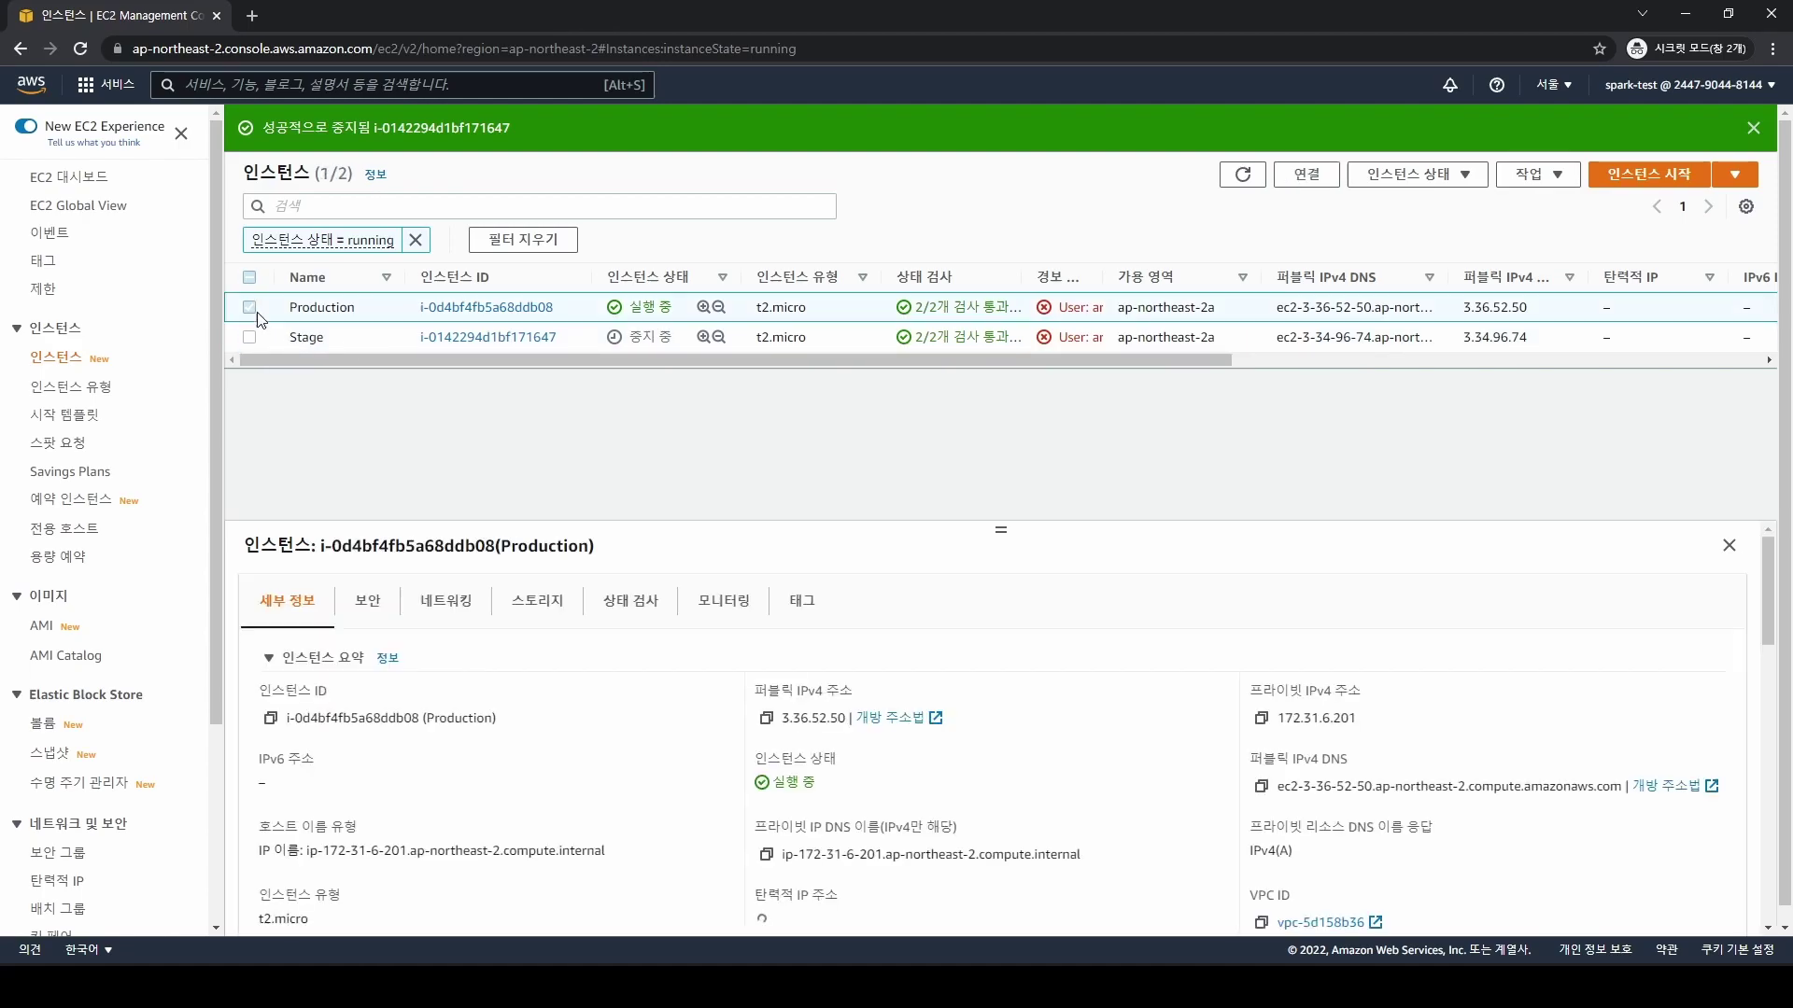
right_click(596, 309)
left_click(704, 437)
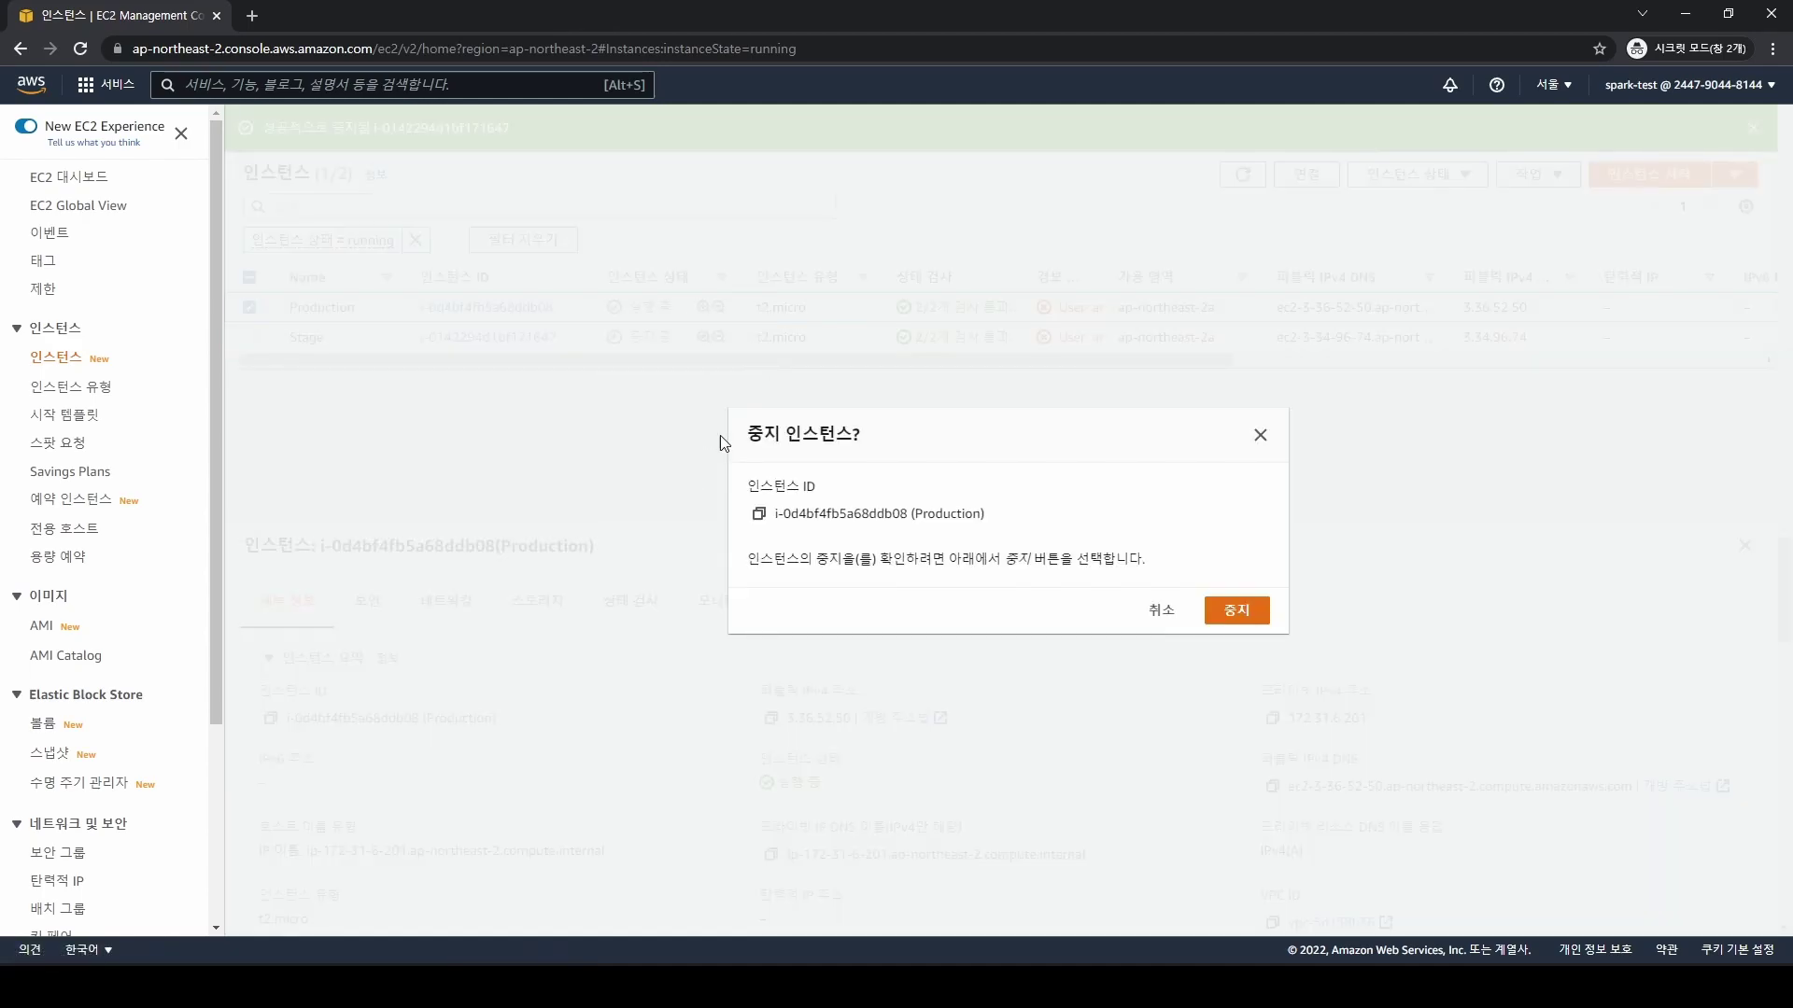
left_click(1246, 616)
Read the response to the Production instance's stop request and check that instance's Stage tag
left_click_drag(261, 196, 1475, 276)
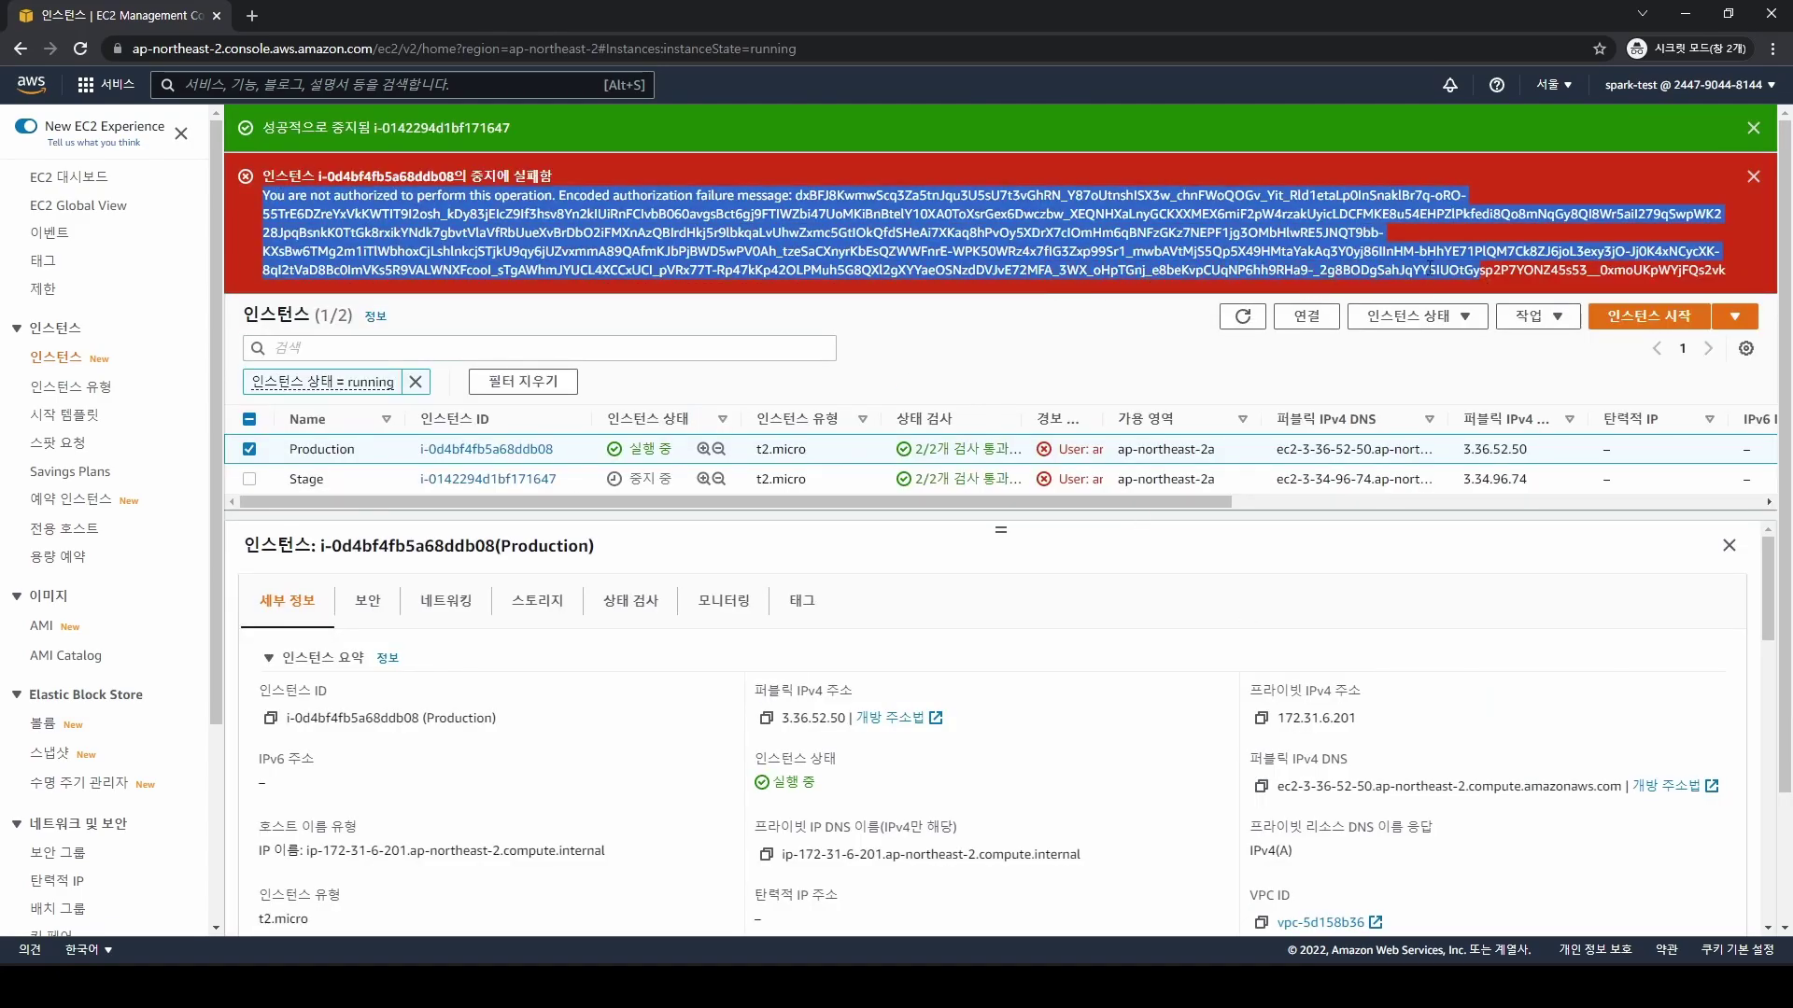
left_click_drag(418, 196, 1751, 282)
left_click(1327, 285)
left_click_drag(256, 196, 1653, 271)
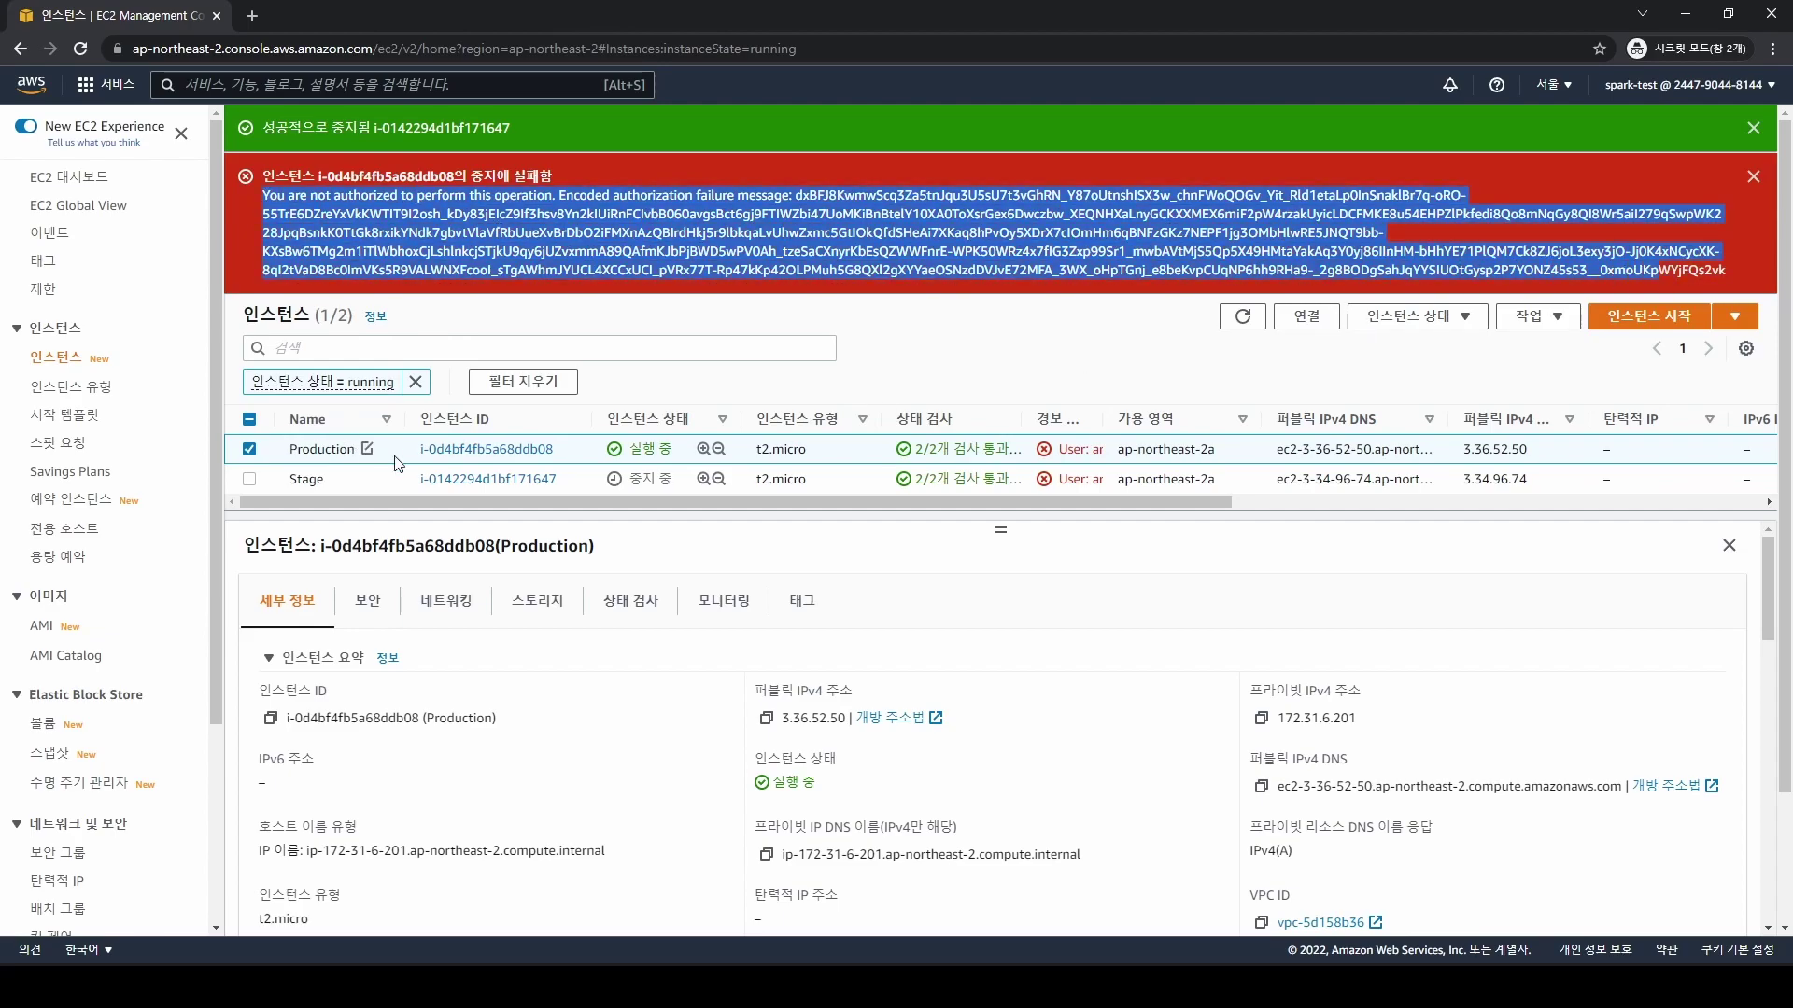
left_click(801, 603)
left_click_drag(301, 815, 996, 816)
left_click(996, 816)
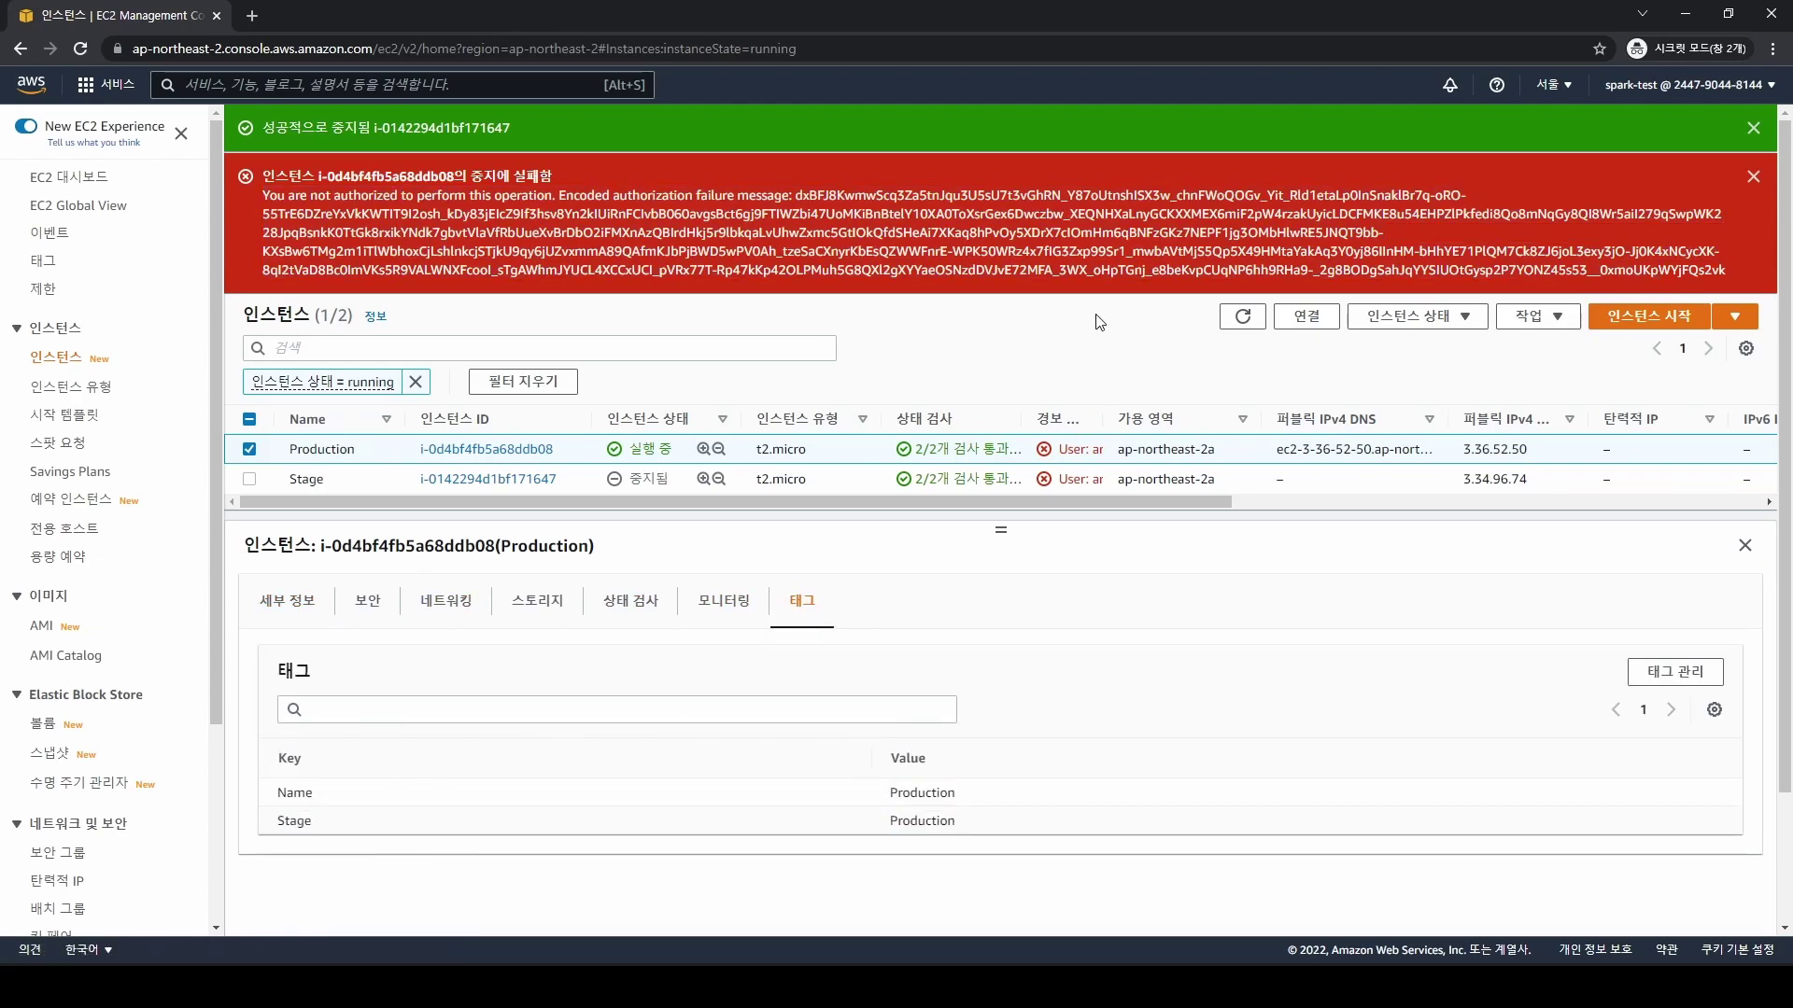